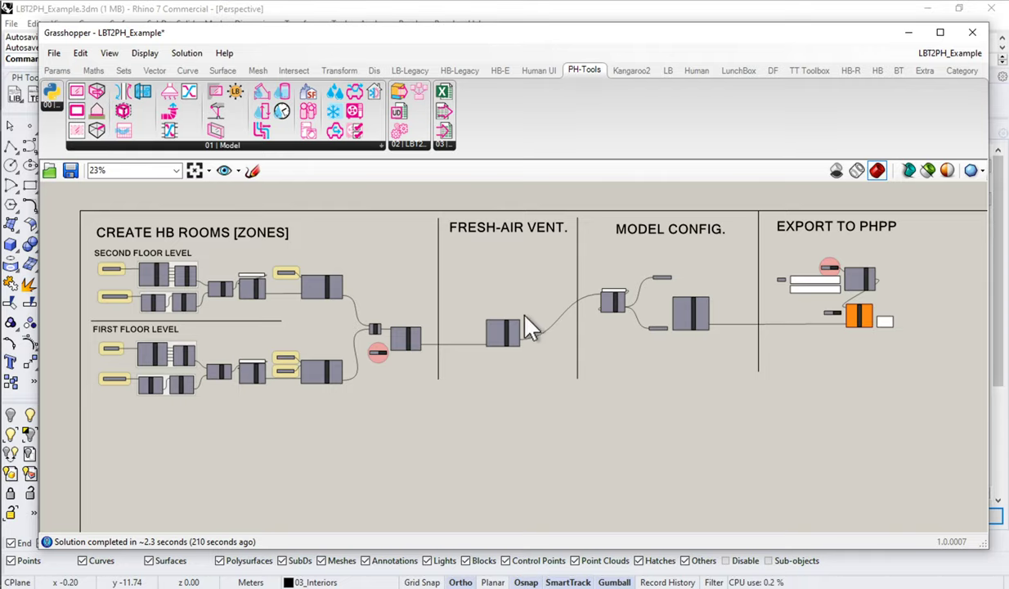
# Add a panel reading '1-Balanced PH ventilaiton with HR' and wire it to vent_system_type_.
pyautogui.scroll(2, 523, 336)
pyautogui.scroll(7, 518, 331)
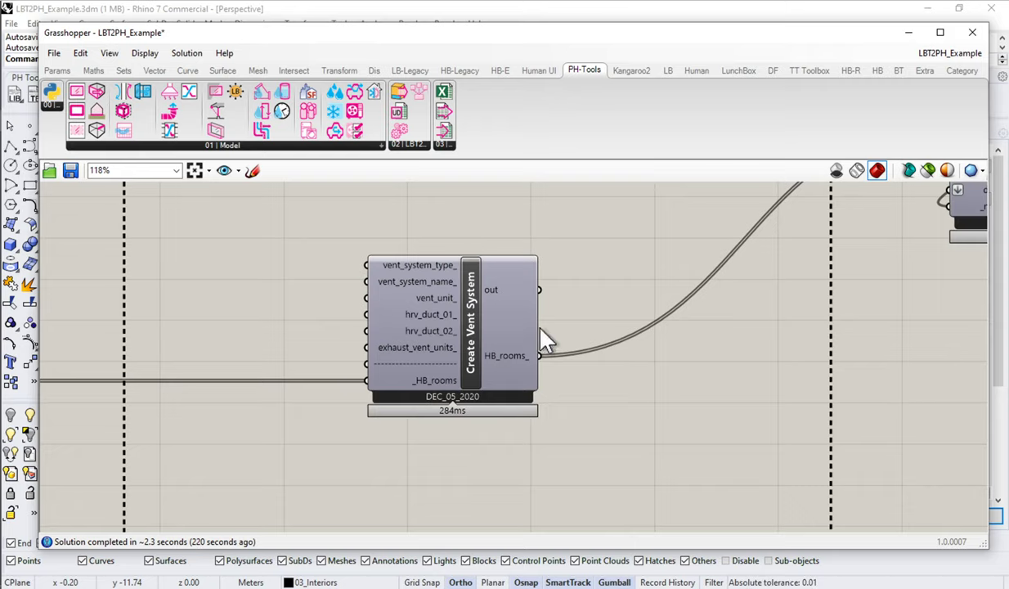
pyautogui.scroll(1, 589, 297)
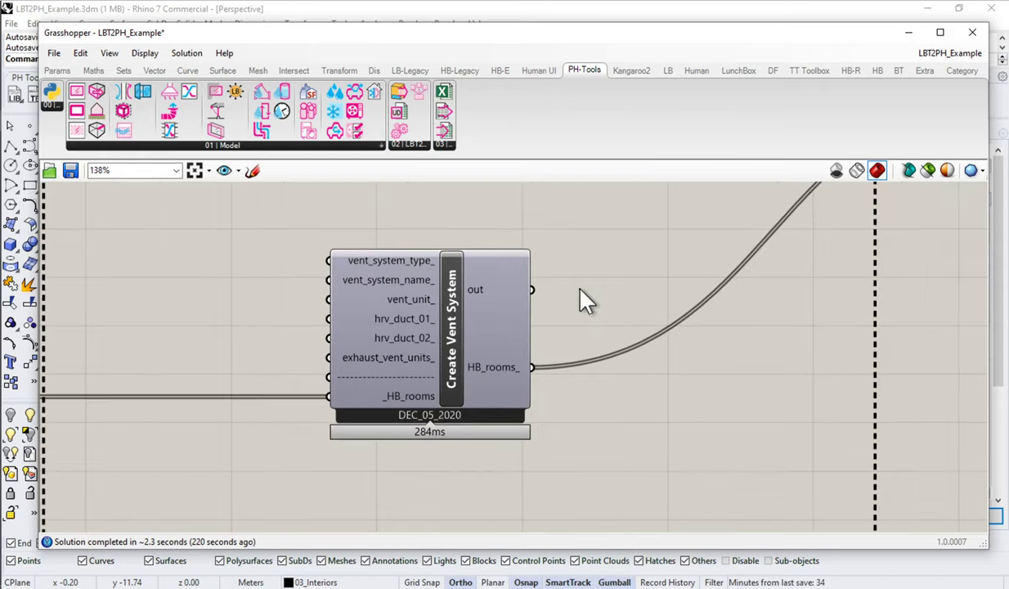
pyautogui.moveTo(574, 293); pyautogui.dragTo(660, 289, button='right')
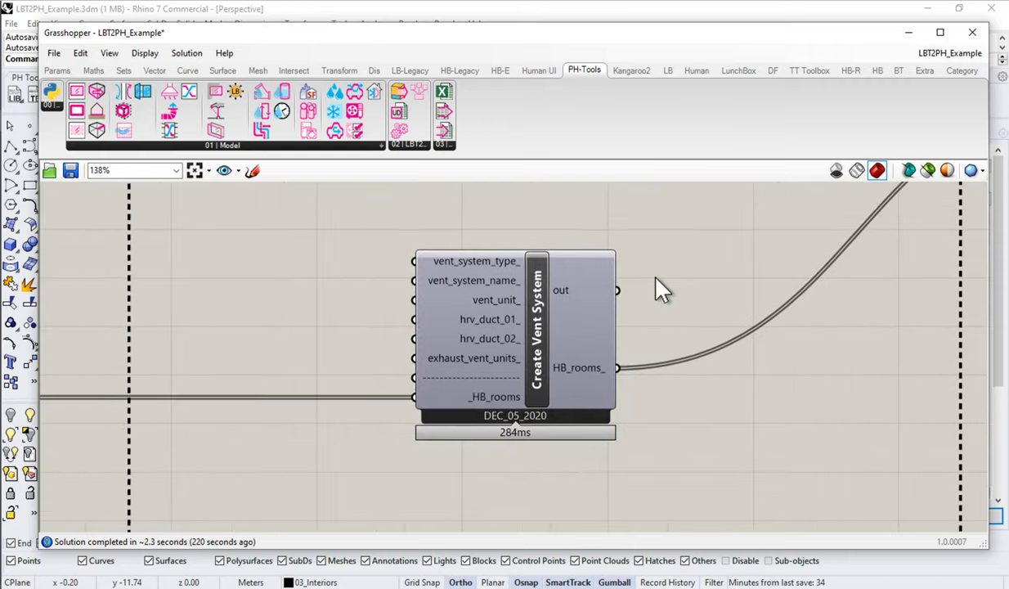
pyautogui.moveTo(480, 254)
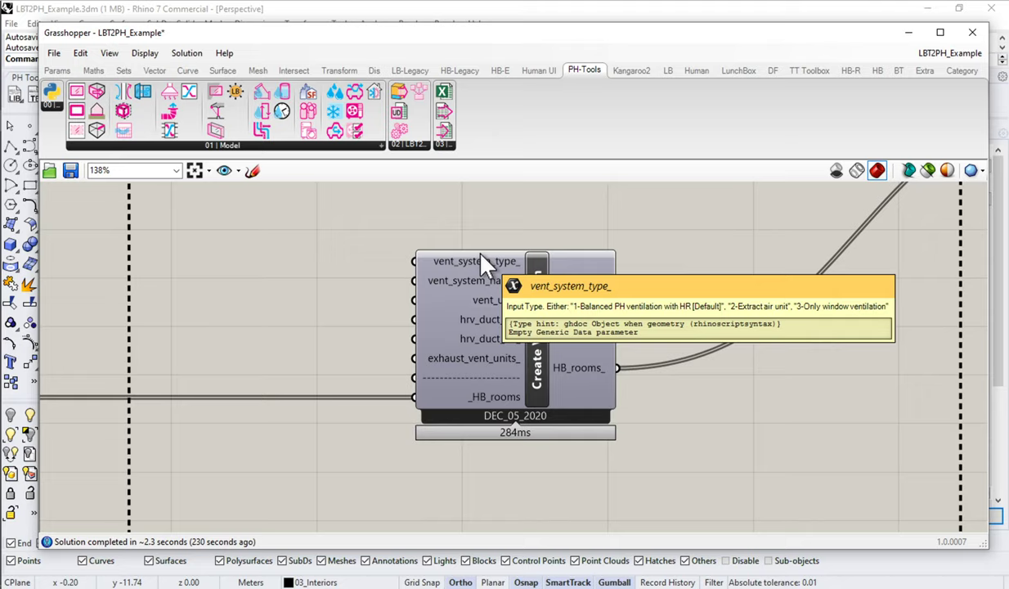
pyautogui.doubleClick(279, 215)
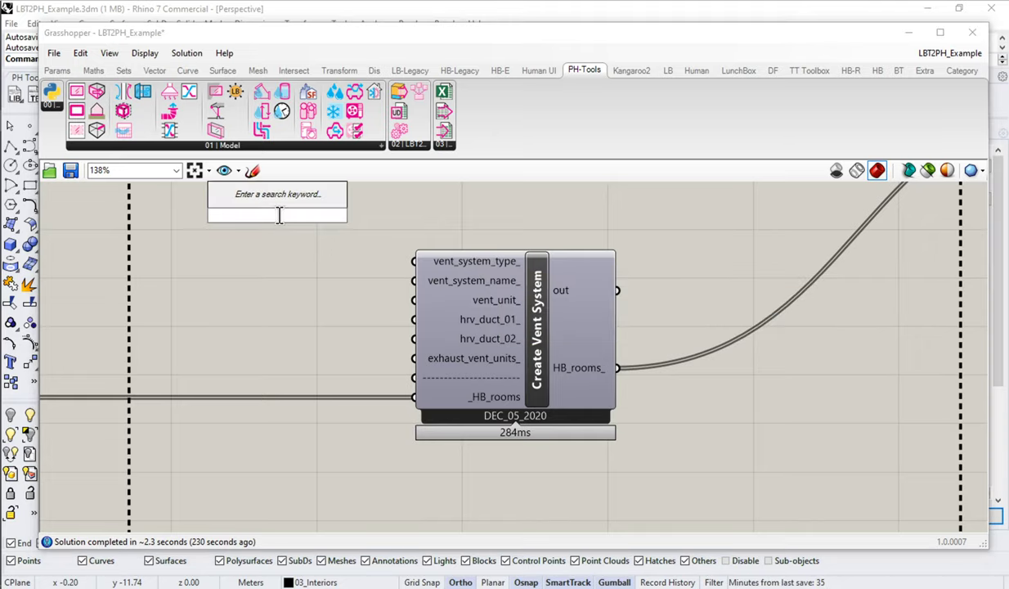
pyautogui.write('"1')
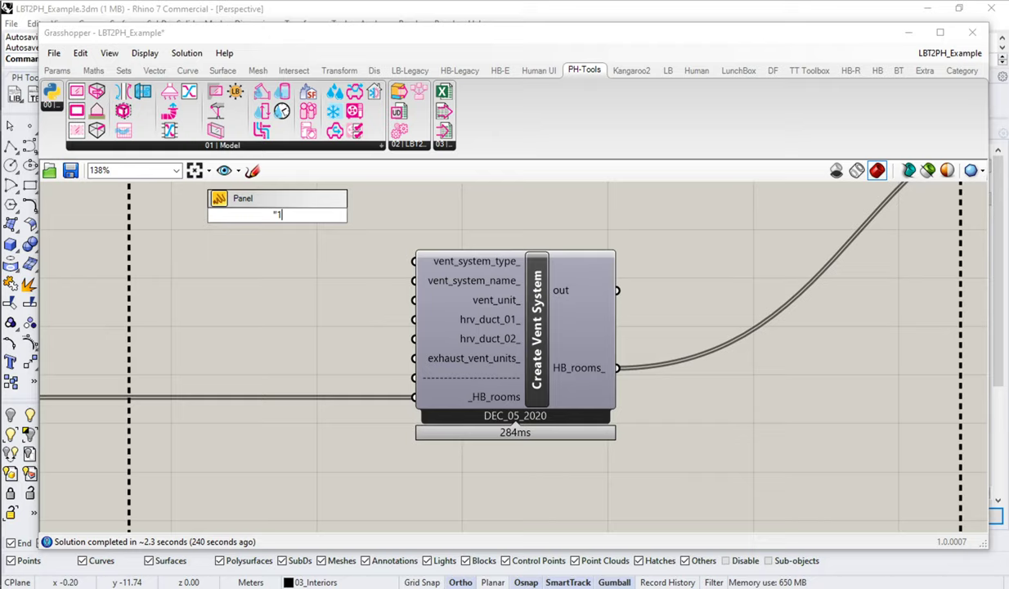
pyautogui.write('-Balanced Vent with HR')
pyautogui.press('Return')
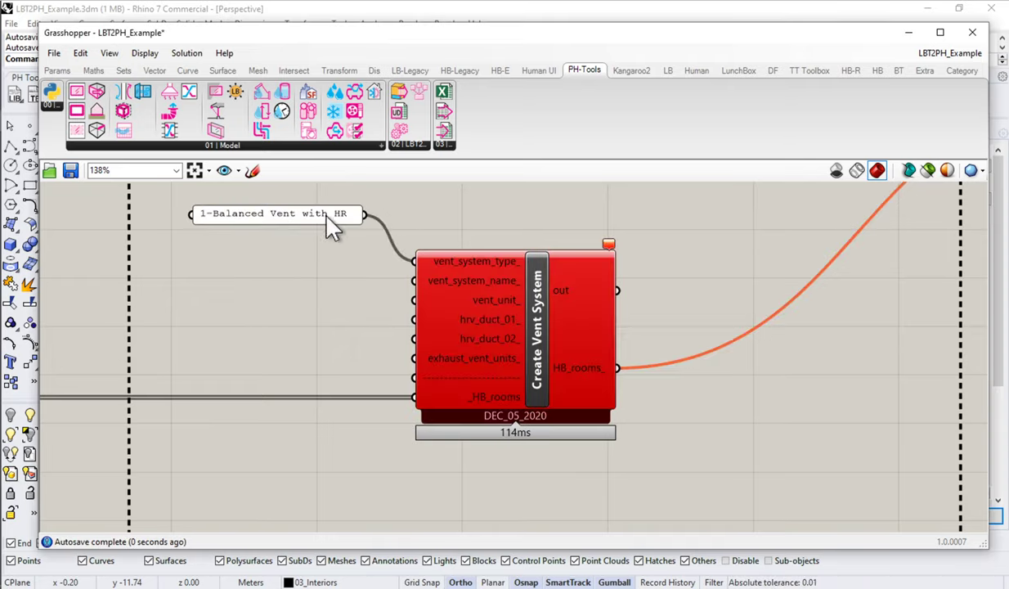
pyautogui.moveTo(612, 246)
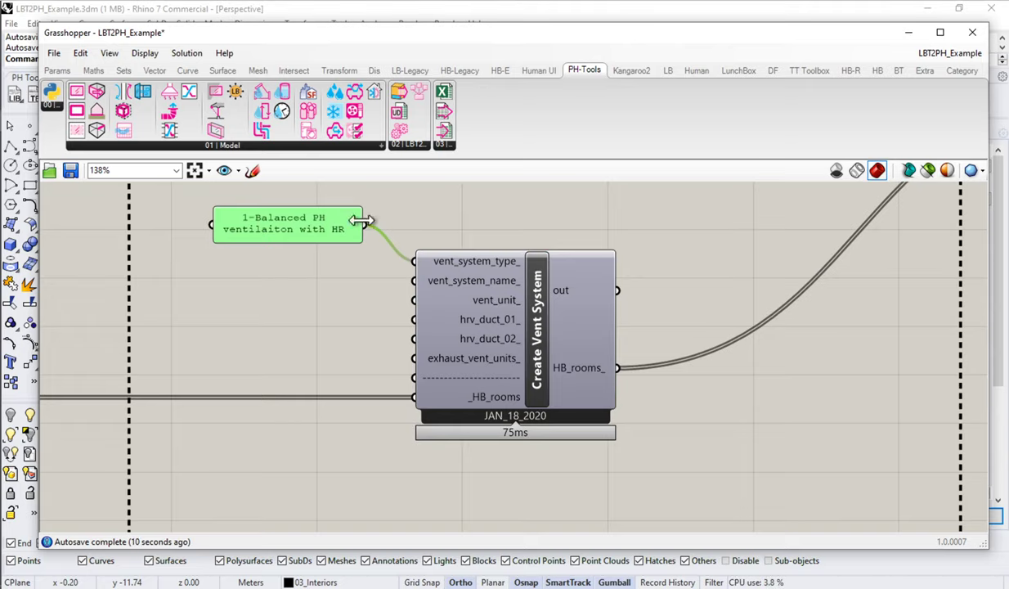
pyautogui.moveTo(478, 251)
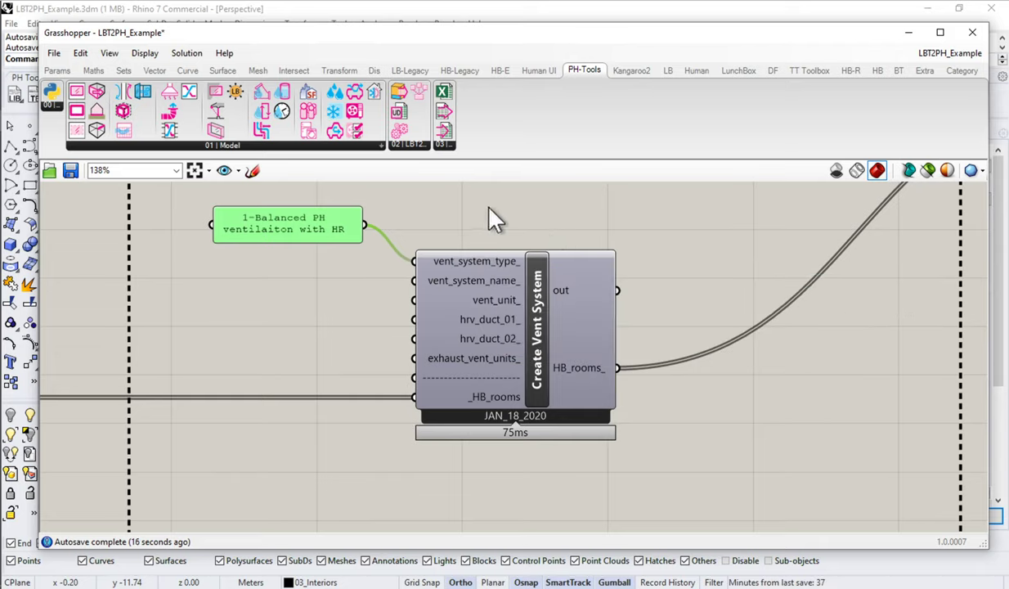
# Create a 'Whole-House' panel, wire it to vent_system_name_, widen it and nudge the type panel down.
pyautogui.doubleClick(260, 276)
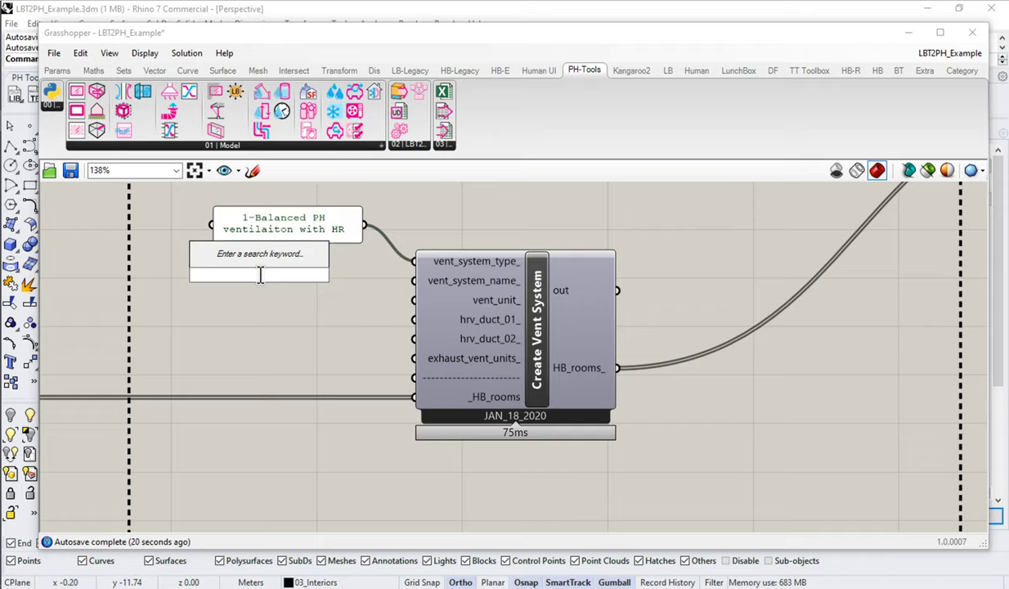
pyautogui.write('"Whol')
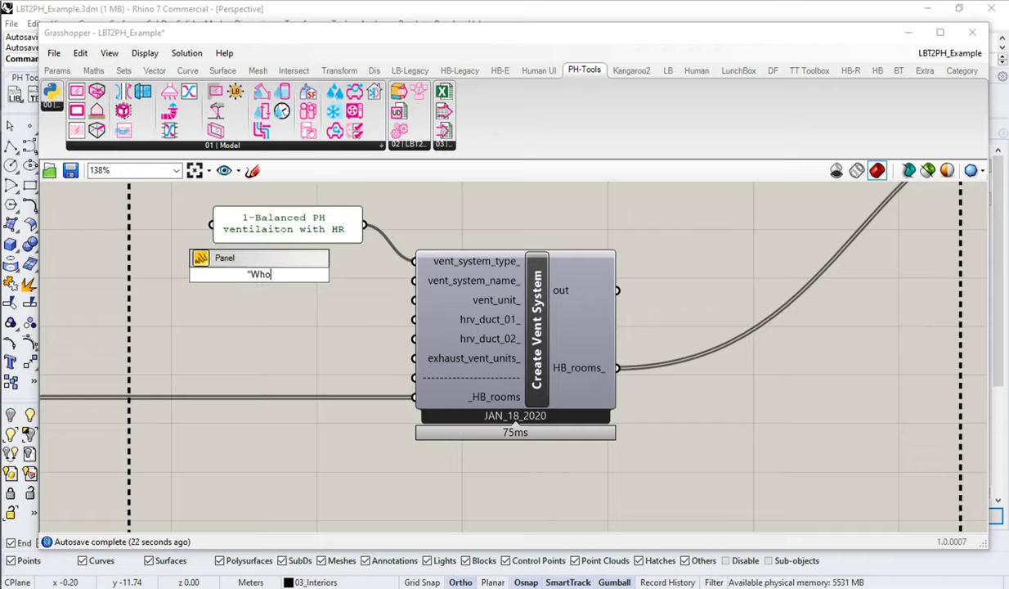
pyautogui.write('e-outs')
pyautogui.press('BackSpace')
pyautogui.press('BackSpace')
pyautogui.press('BackSpace')
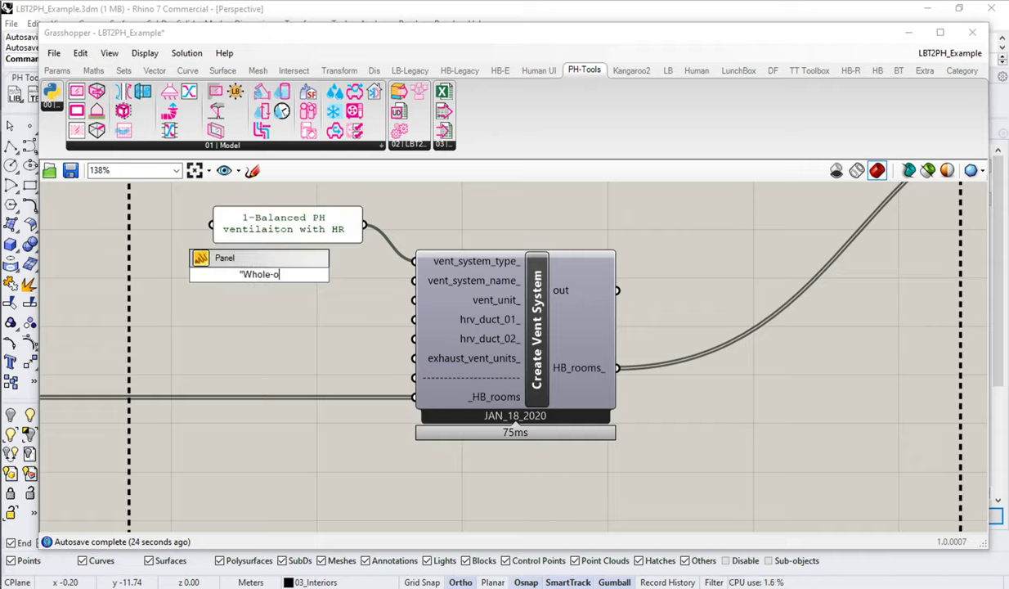
pyautogui.press('BackSpace')
pyautogui.write('House')
pyautogui.press('Return')
pyautogui.moveTo(310, 275); pyautogui.dragTo(414, 281)
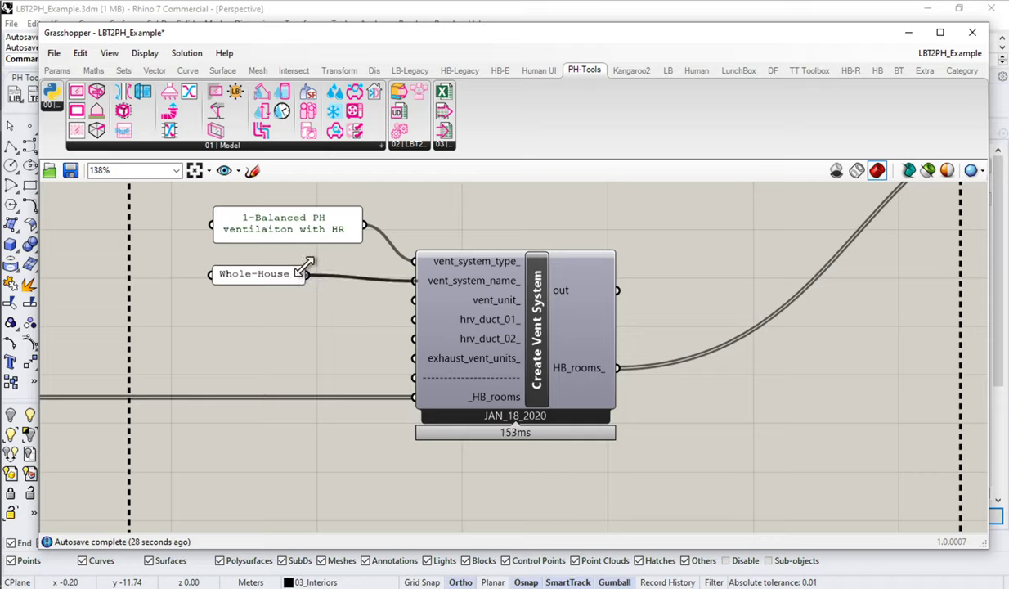
pyautogui.moveTo(304, 268); pyautogui.dragTo(357, 264)
pyautogui.moveTo(316, 229); pyautogui.dragTo(317, 238)
pyautogui.moveTo(463, 320)
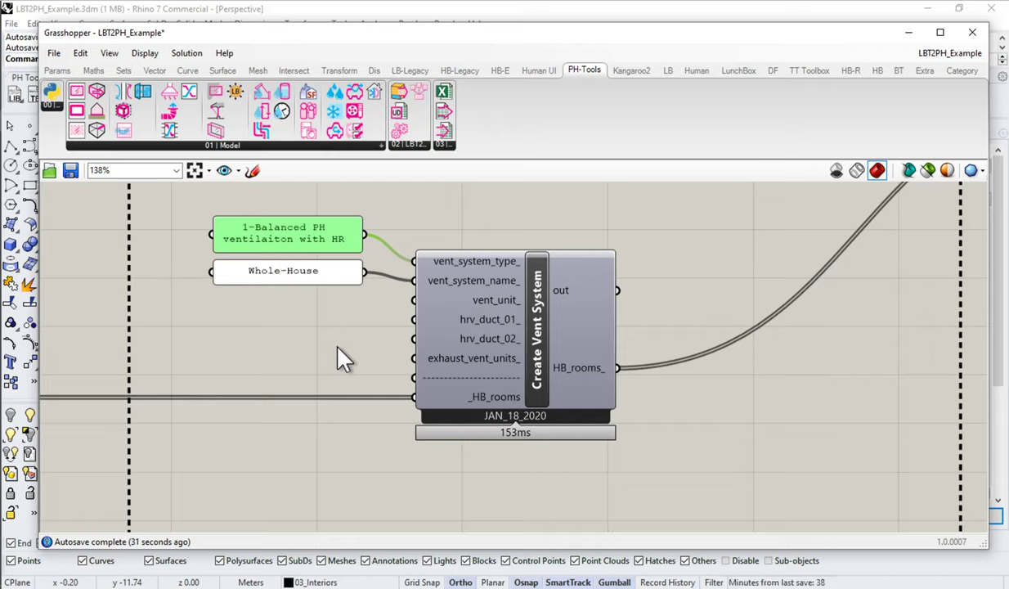
pyautogui.doubleClick(718, 391)
pyautogui.write('panel')
pyautogui.press('Return')
pyautogui.moveTo(618, 290); pyautogui.dragTo(637, 376)
pyautogui.moveTo(788, 420); pyautogui.dragTo(976, 520)
pyautogui.moveTo(917, 484); pyautogui.dragTo(624, 296, button='right')
pyautogui.click(529, 313)
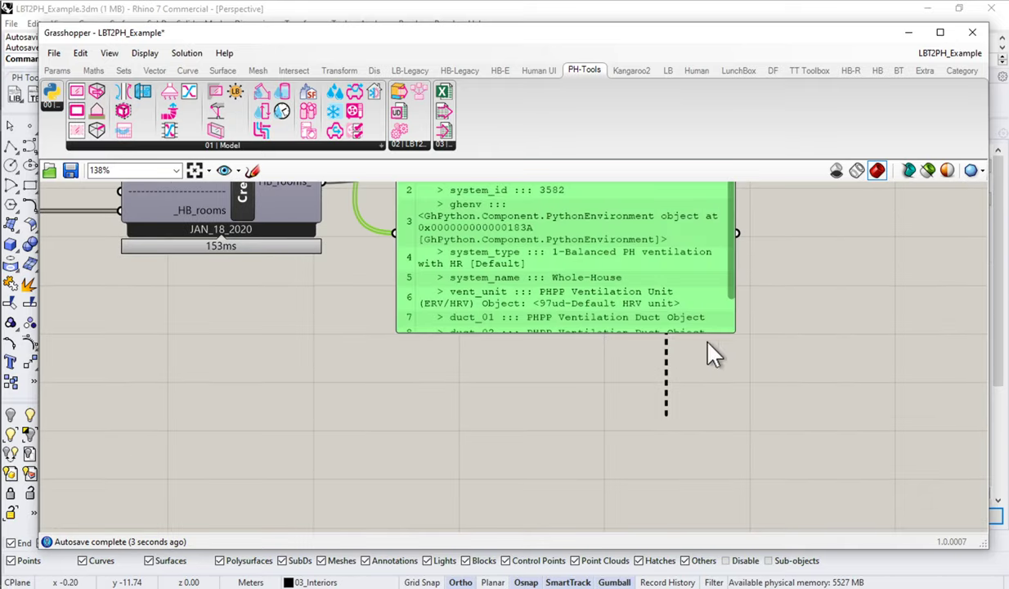
pyautogui.moveTo(732, 332); pyautogui.dragTo(811, 379)
pyautogui.moveTo(682, 317); pyautogui.dragTo(682, 401, button='right')
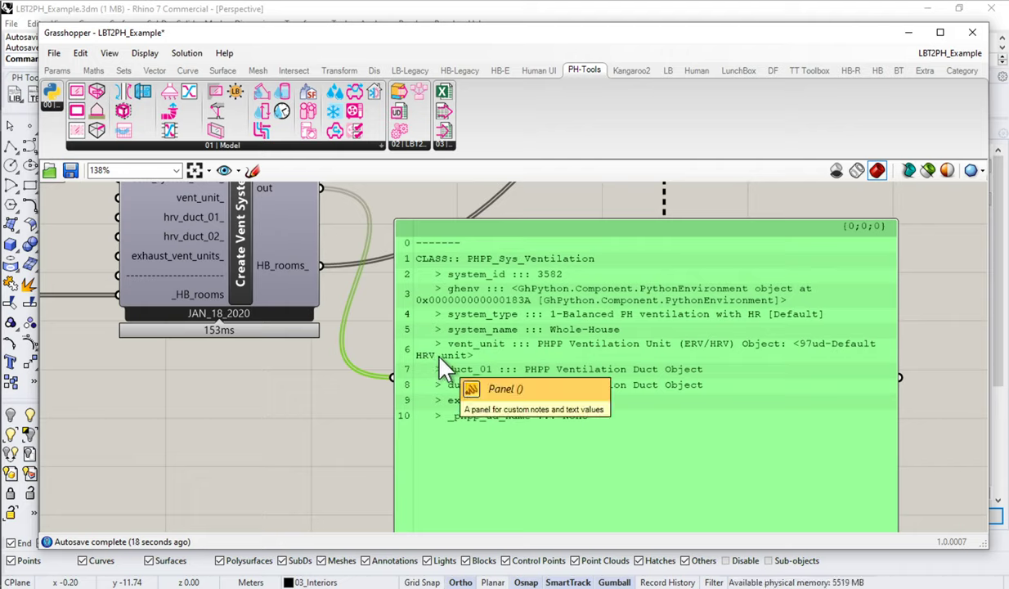
pyautogui.scroll(-3, 444, 363)
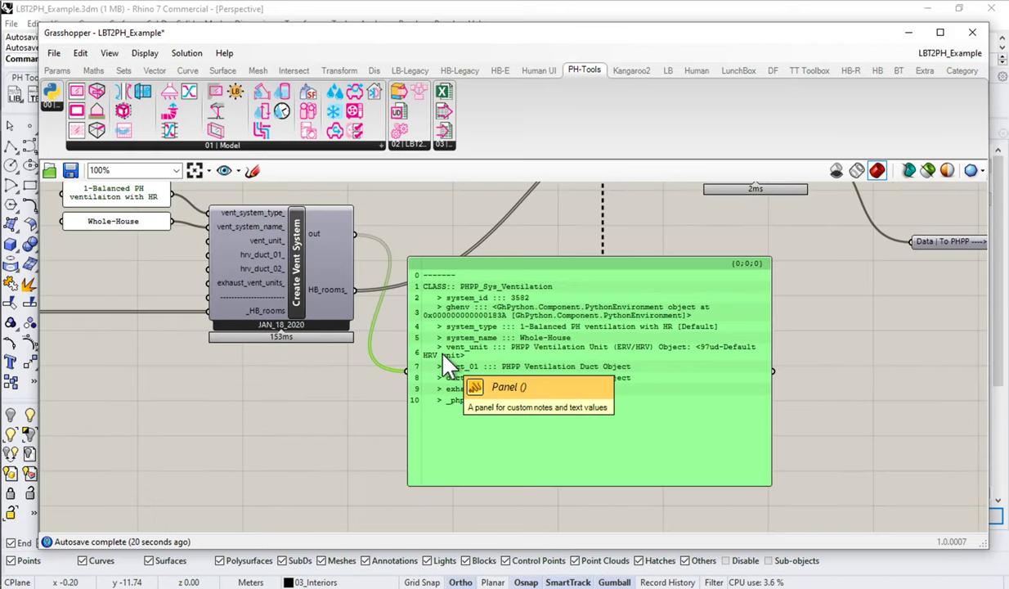
pyautogui.press('Delete')
pyautogui.moveTo(444, 363); pyautogui.dragTo(651, 431, button='right')
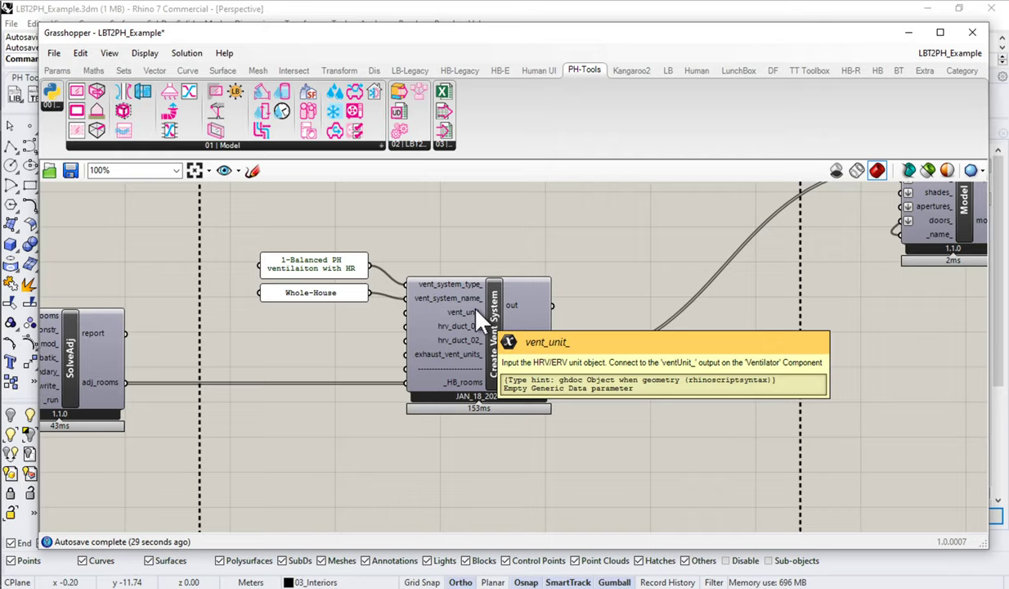
# Place the LBT2PH_CreateNewPHPPVentUnit Ventilator from PH-Tools > 01 | Model and shift Create Vent System and its panels right.
pyautogui.click(585, 75)
pyautogui.click(245, 152)
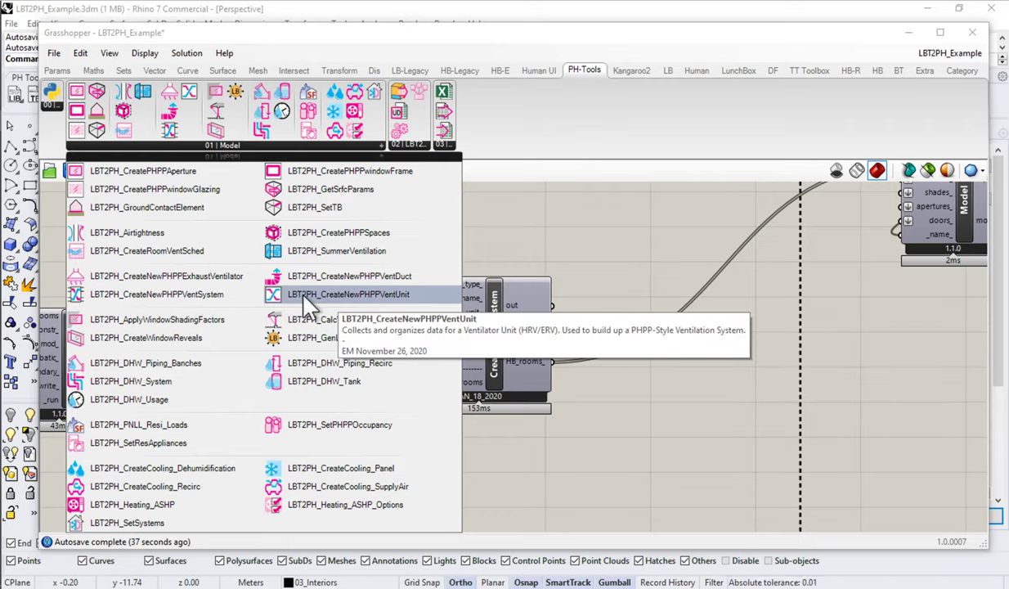
pyautogui.click(303, 296)
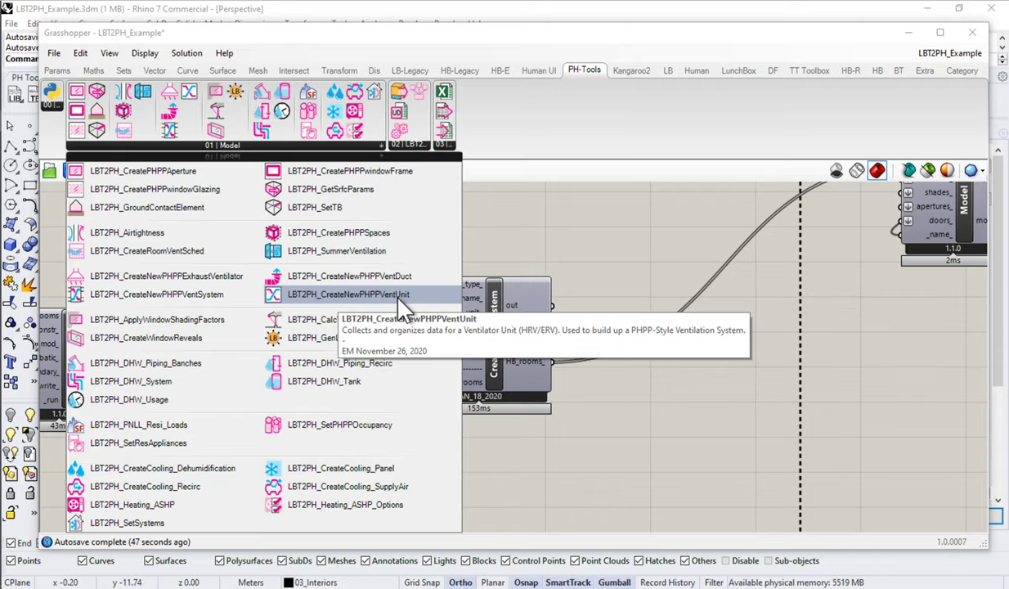
pyautogui.moveTo(398, 300); pyautogui.dragTo(341, 395)
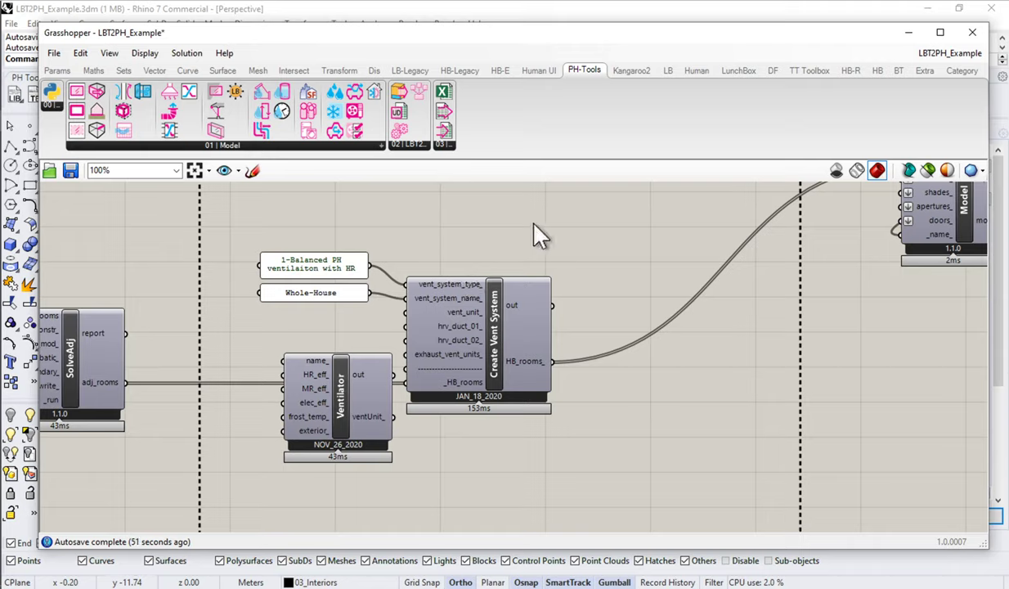
pyautogui.moveTo(530, 224); pyautogui.dragTo(309, 309)
pyautogui.moveTo(517, 304); pyautogui.dragTo(657, 315)
# Move the Ventilator component up to make room for its output panel.
pyautogui.click(449, 201)
pyautogui.moveTo(337, 387); pyautogui.dragTo(347, 288)
pyautogui.scroll(2, 350, 298)
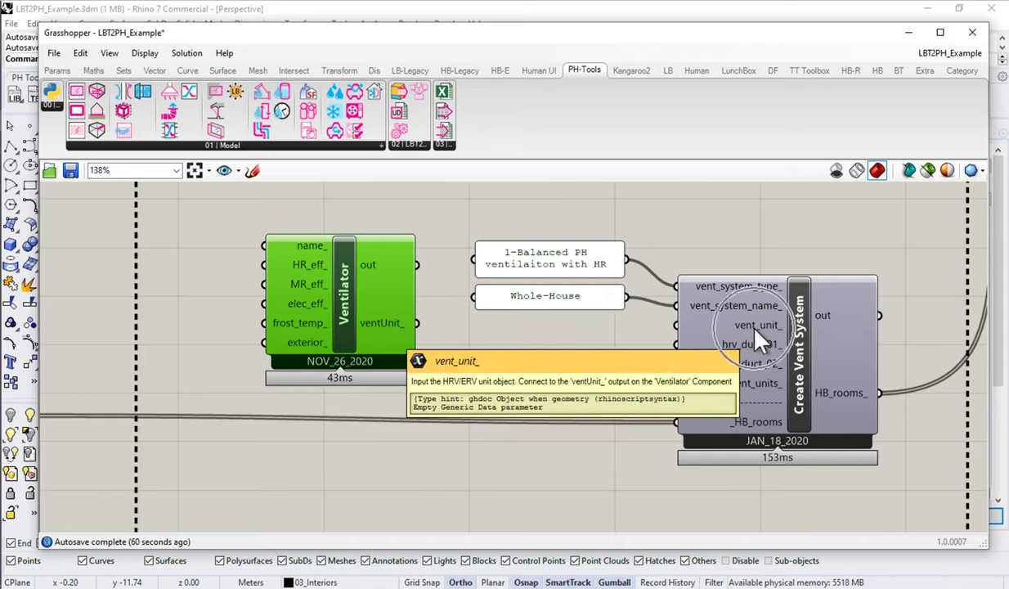
pyautogui.moveTo(415, 202); pyautogui.dragTo(422, 271, button='right')
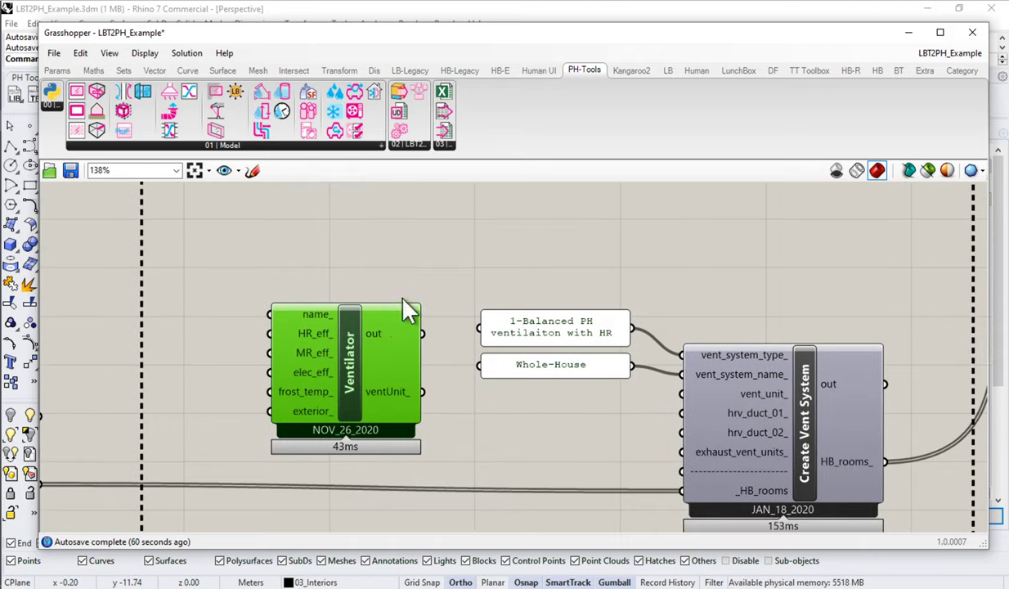
# Add a blank panel and wire the Ventilator's output into it.
pyautogui.doubleClick(434, 233)
pyautogui.write('panel')
pyautogui.press('Return')
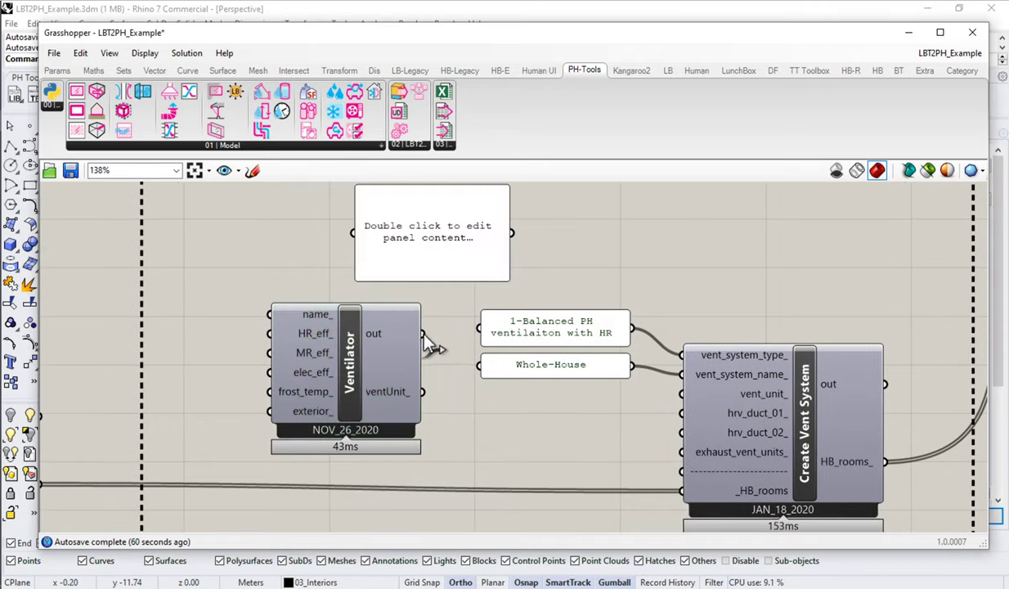
pyautogui.moveTo(422, 333); pyautogui.dragTo(353, 233)
# Resize and position the unit data panel so HR_eff 0.75 and frost_temp -5 are readable.
pyautogui.moveTo(481, 223); pyautogui.dragTo(553, 226)
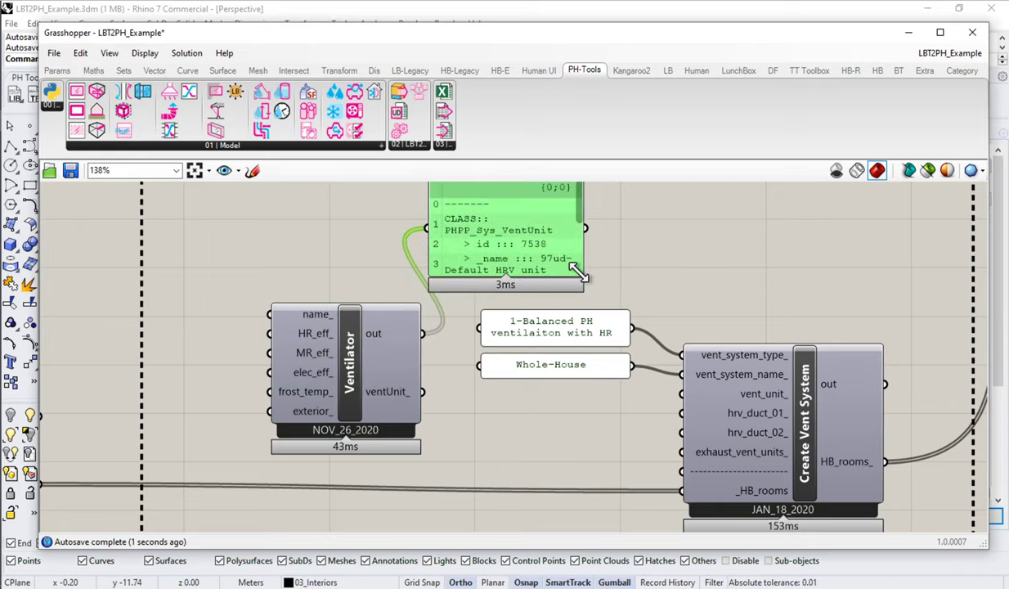
pyautogui.moveTo(578, 272); pyautogui.dragTo(847, 291)
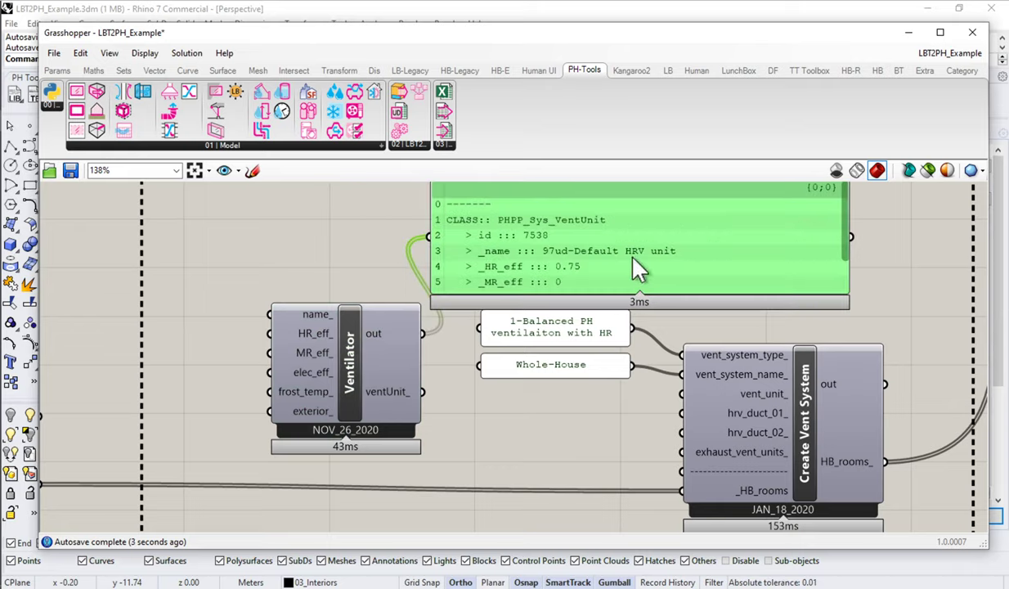
pyautogui.moveTo(621, 288); pyautogui.dragTo(642, 367)
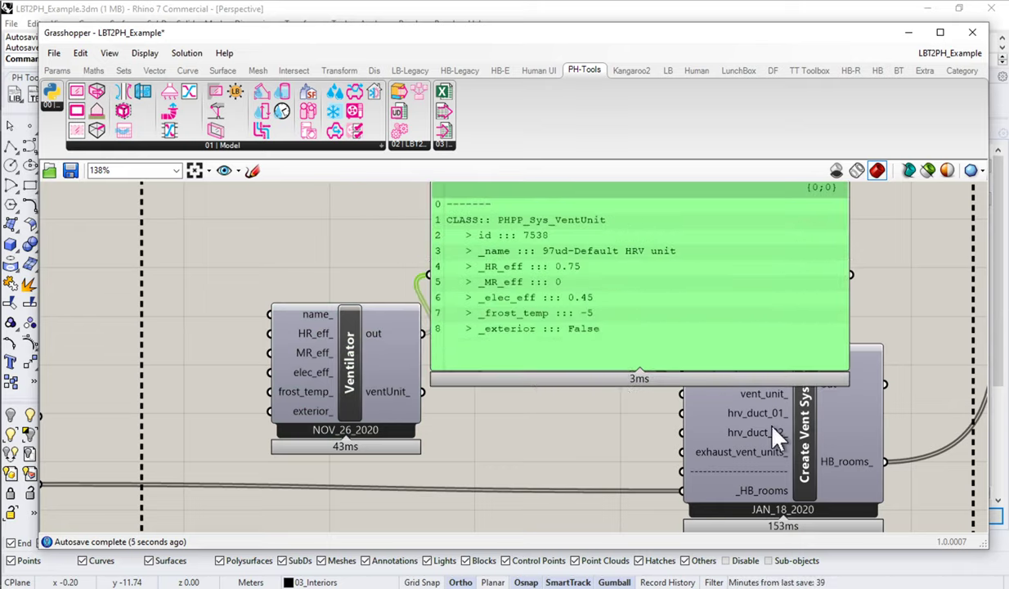
pyautogui.moveTo(637, 406); pyautogui.dragTo(620, 458, button='right')
pyautogui.moveTo(592, 290); pyautogui.dragTo(616, 231)
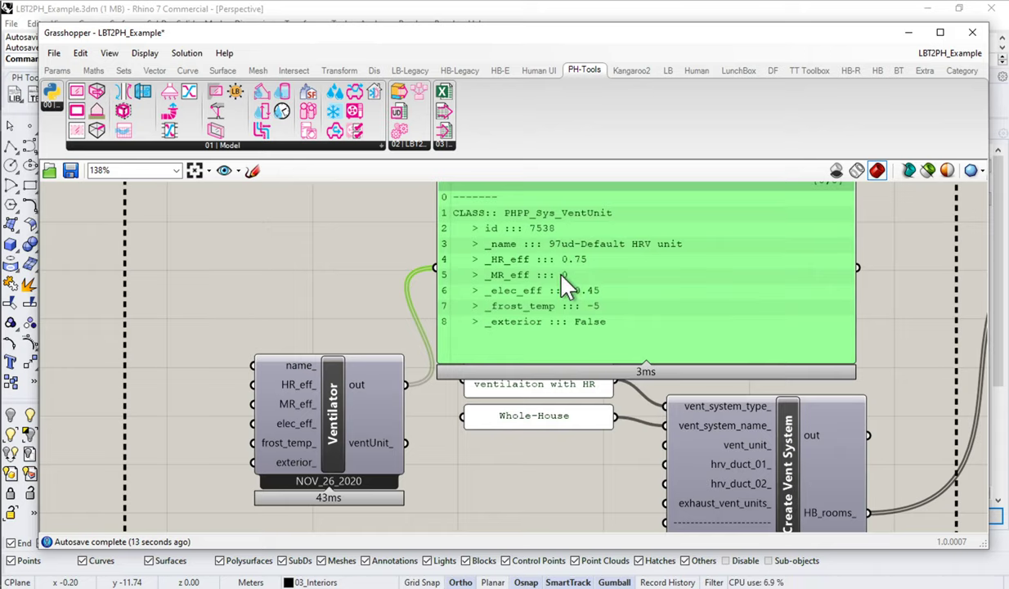
pyautogui.click(589, 297)
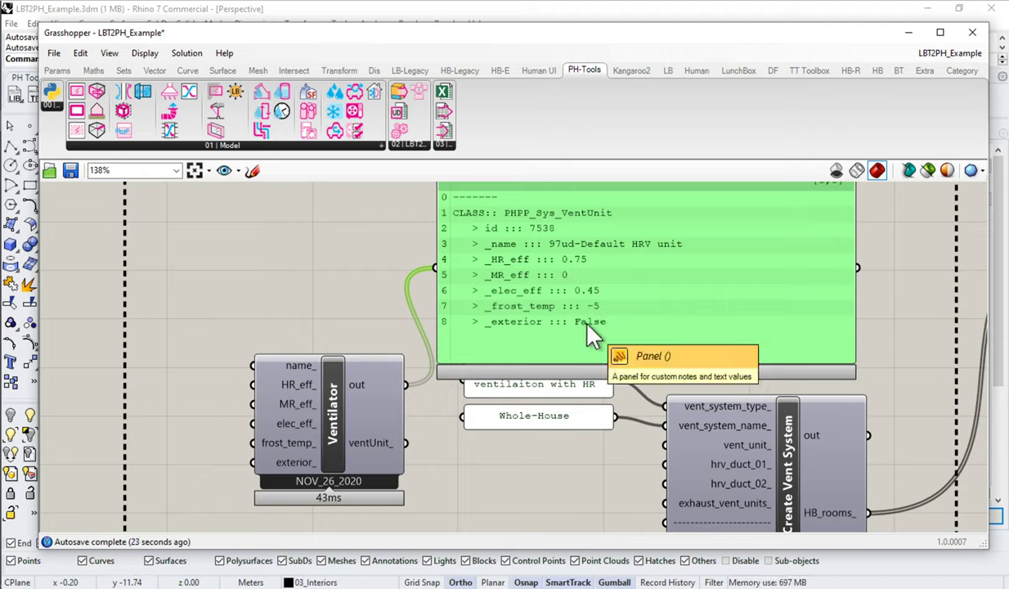
pyautogui.moveTo(505, 352); pyautogui.dragTo(504, 337)
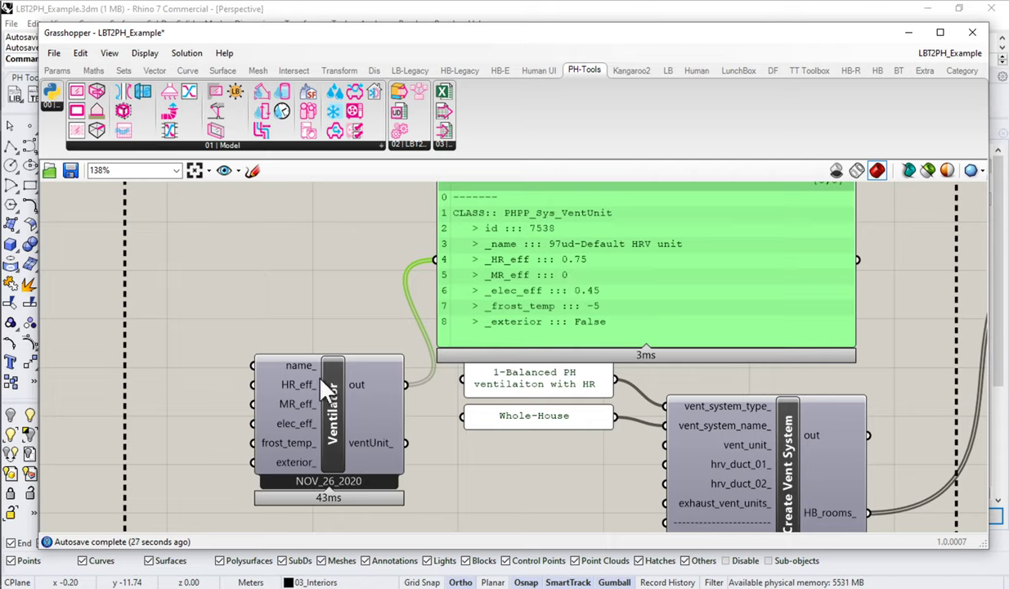
# Add a panel with a placeholder unit name, wire it to name_ and place it above the Ventilator.
pyautogui.moveTo(299, 400); pyautogui.dragTo(299, 389)
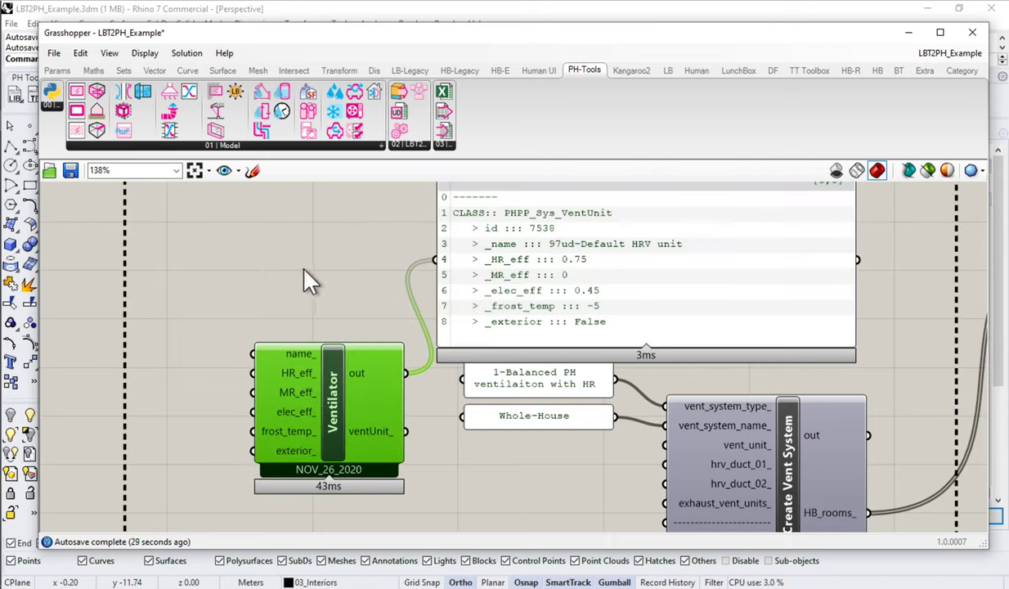
pyautogui.doubleClick(307, 279)
pyautogui.write('"')
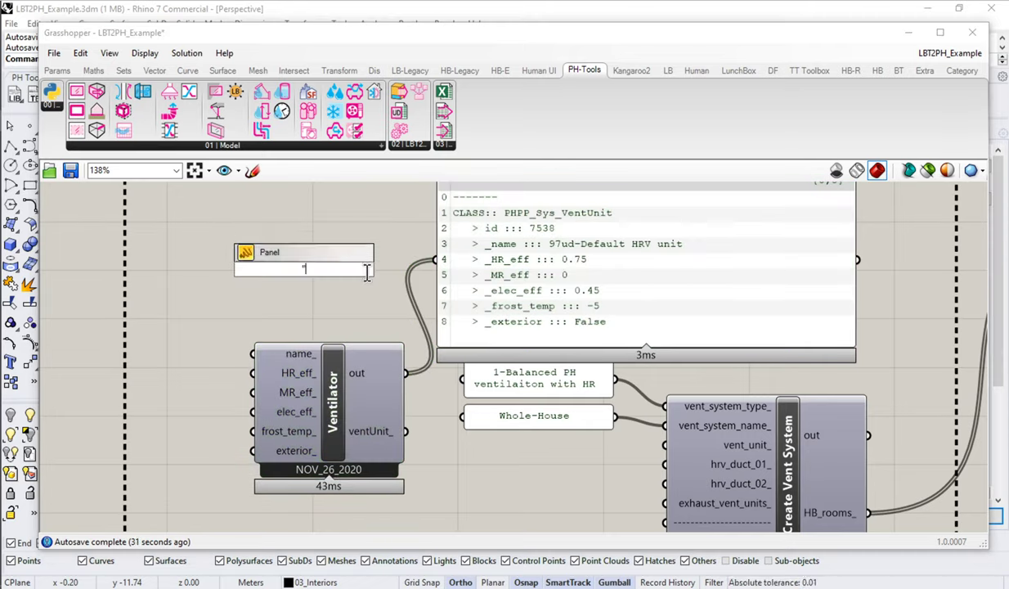
pyautogui.write("Ed's Awesome ")
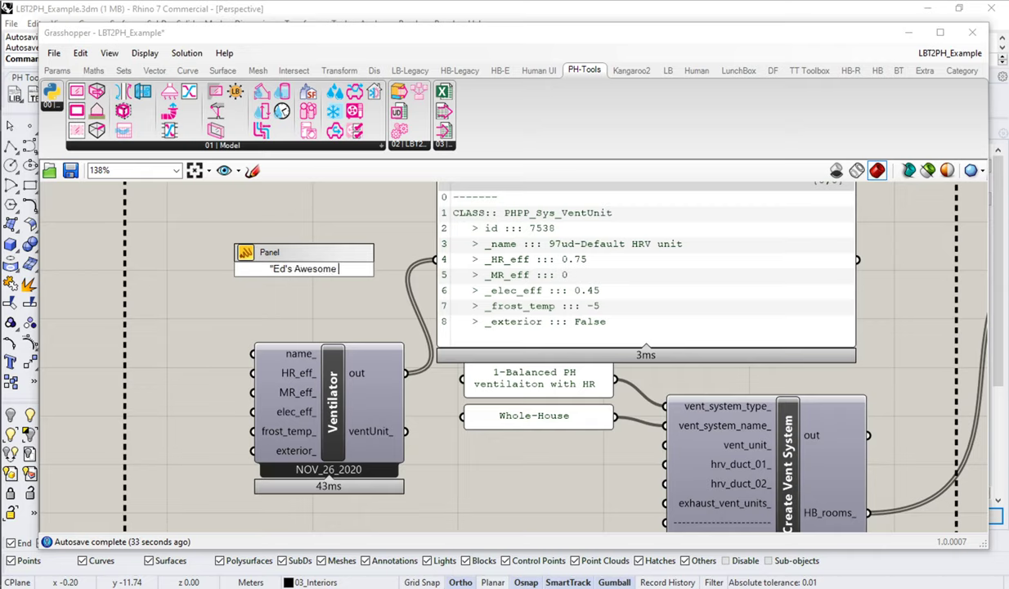
pyautogui.write('ERV')
pyautogui.press('Return')
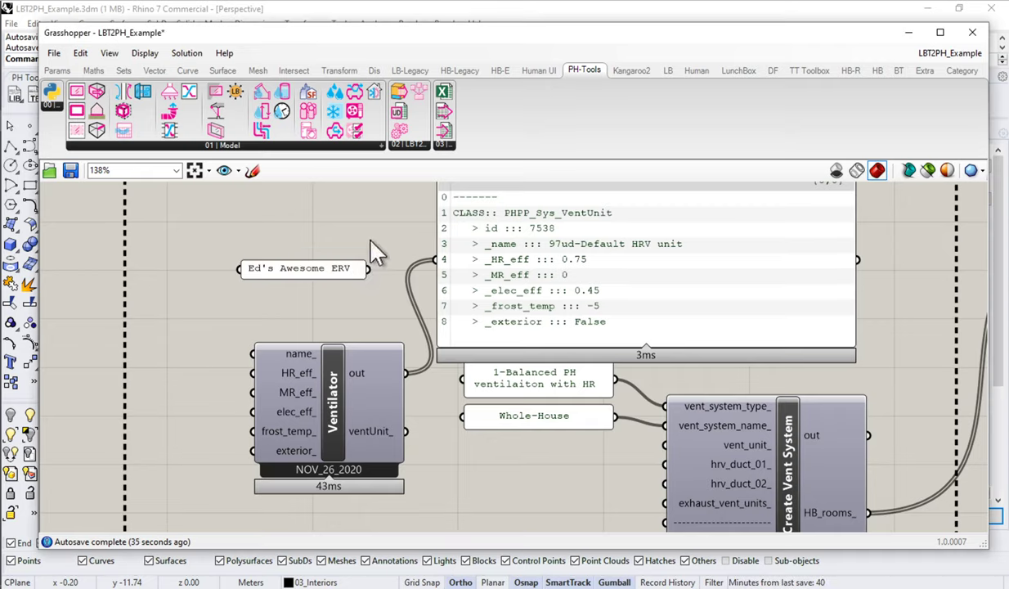
pyautogui.moveTo(369, 269); pyautogui.dragTo(277, 343)
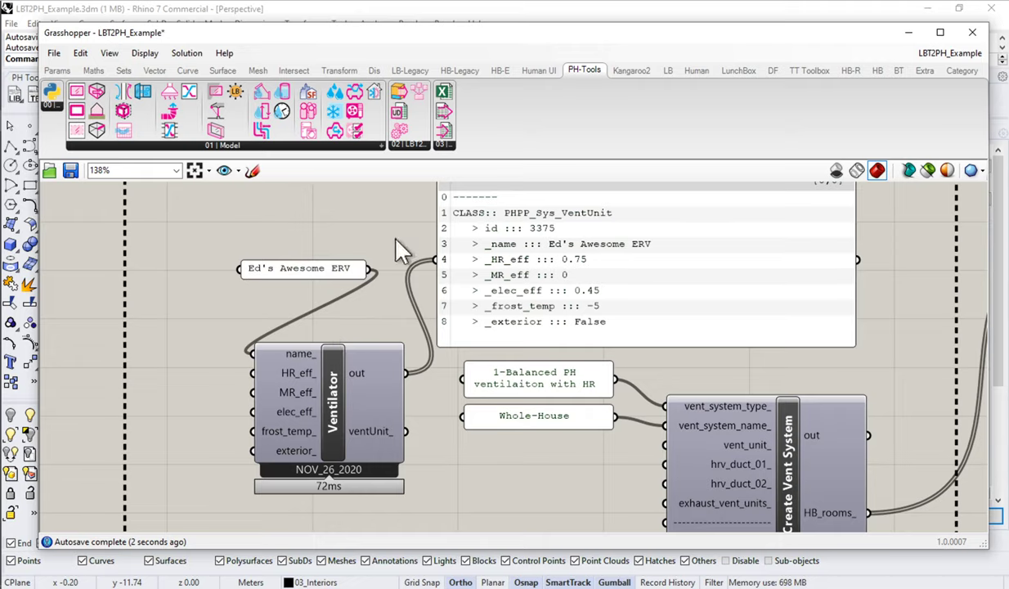
pyautogui.moveTo(327, 275); pyautogui.dragTo(402, 311)
# Add a '99' panel and wire it to the Ventilator's HR_eff_ input.
pyautogui.doubleClick(191, 366)
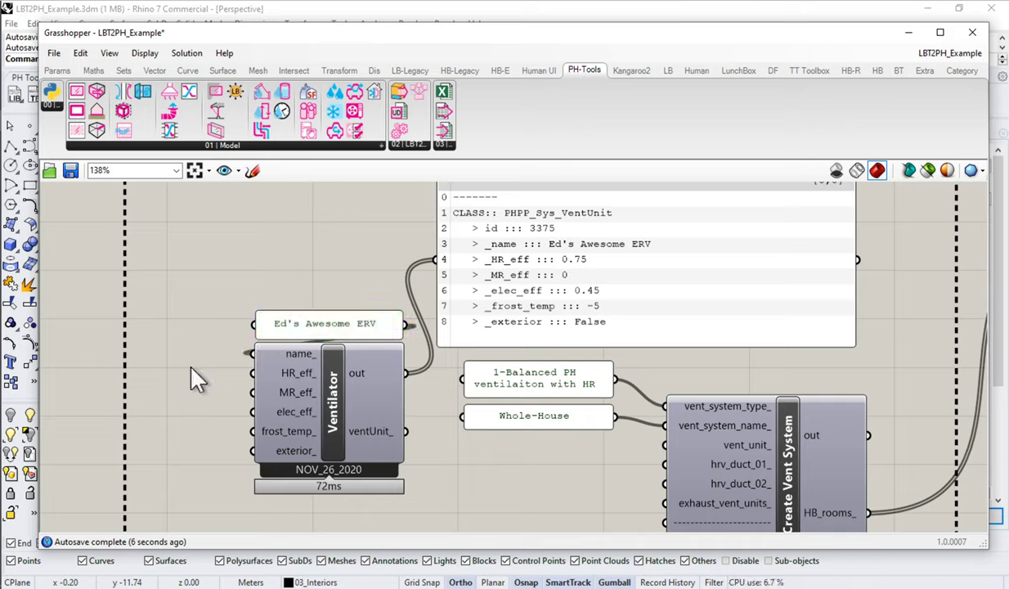
pyautogui.write('"')
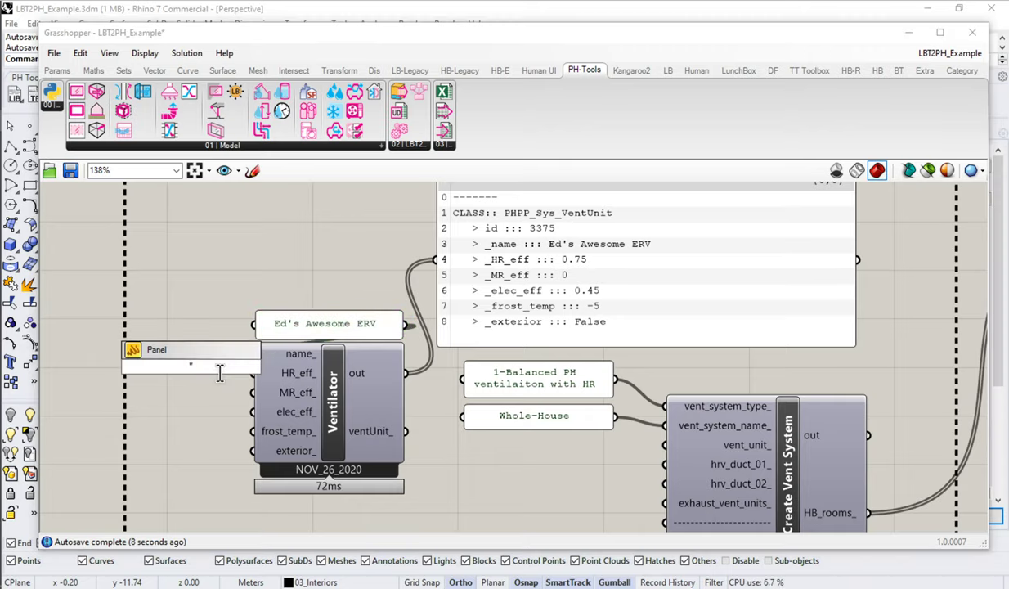
pyautogui.write('99')
pyautogui.press('Return')
pyautogui.moveTo(210, 367); pyautogui.dragTo(252, 373)
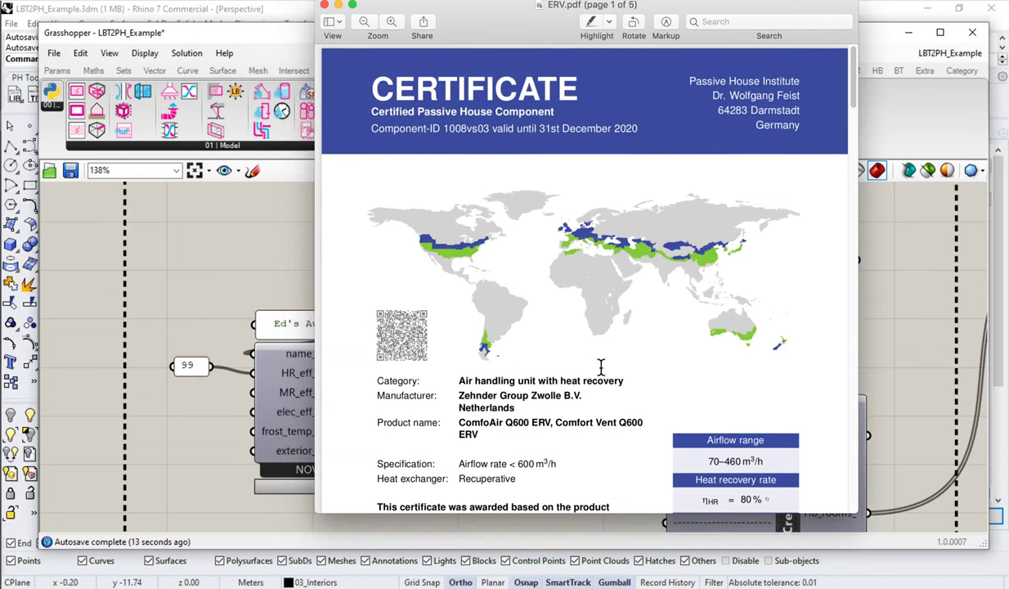
# Scroll ERV.pdf to the Q600 certificate values (80% heat, 68% humidity recovery) and move it aside.
pyautogui.scroll(-2, 601, 368)
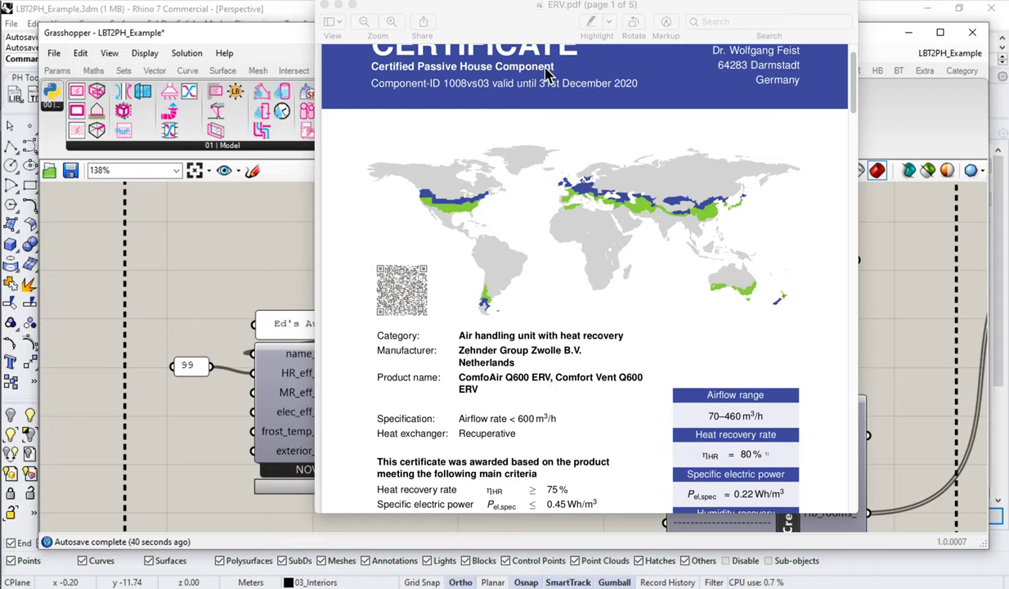
pyautogui.scroll(-3, 645, 196)
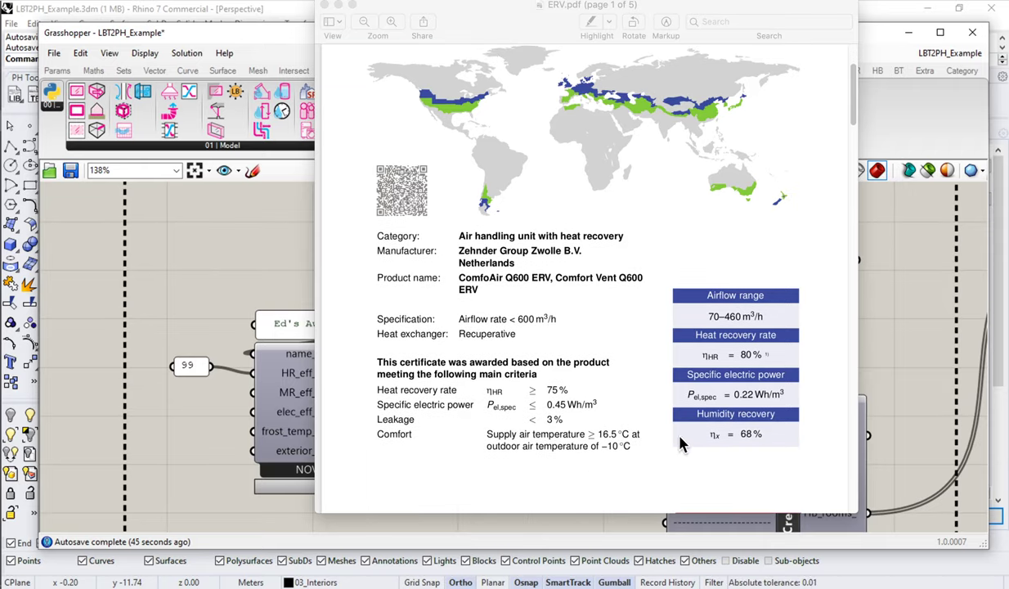
pyautogui.scroll(-1, 785, 437)
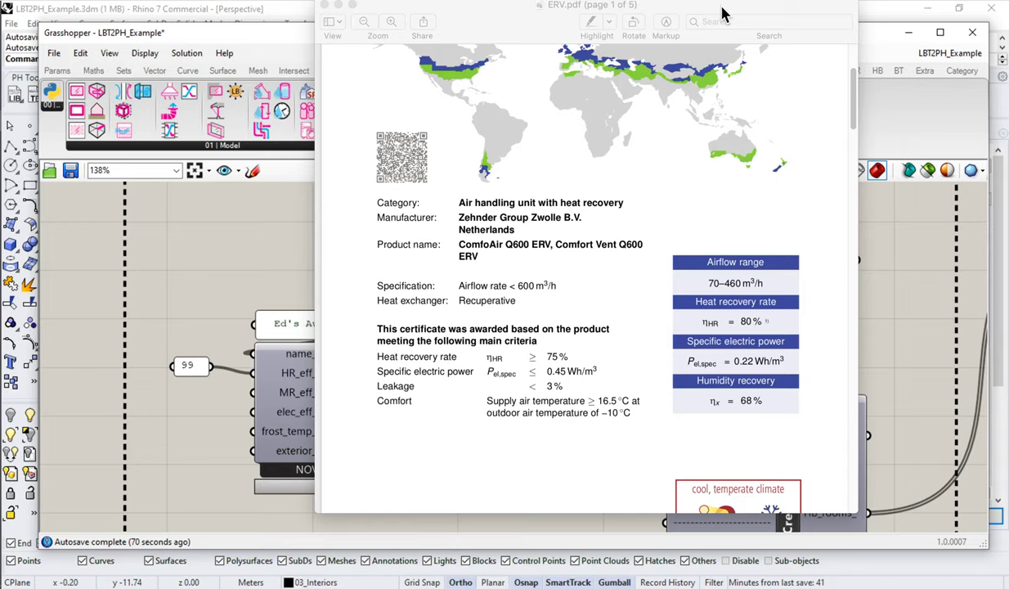
pyautogui.moveTo(694, 6); pyautogui.dragTo(832, 16)
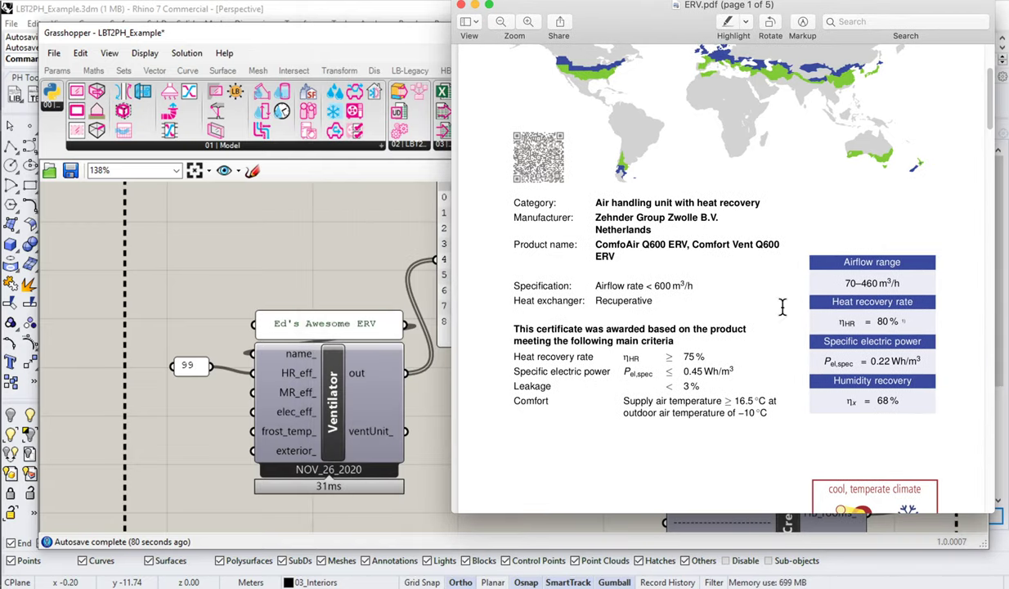
# Replace the placeholder name panel text with 'Zehnder ComfoAir Q600ERV'.
pyautogui.click(209, 396)
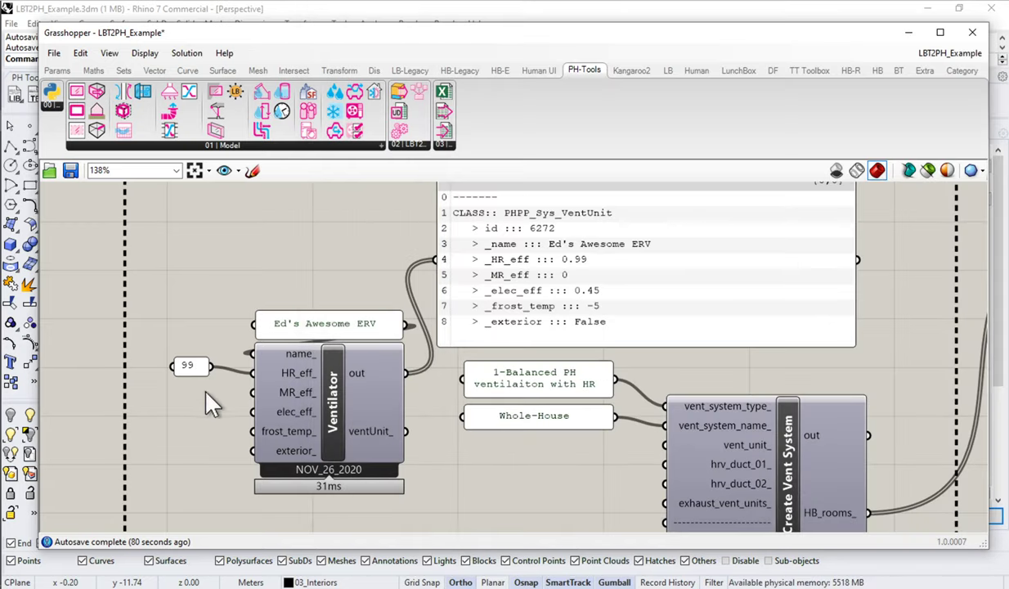
pyautogui.doubleClick(321, 325)
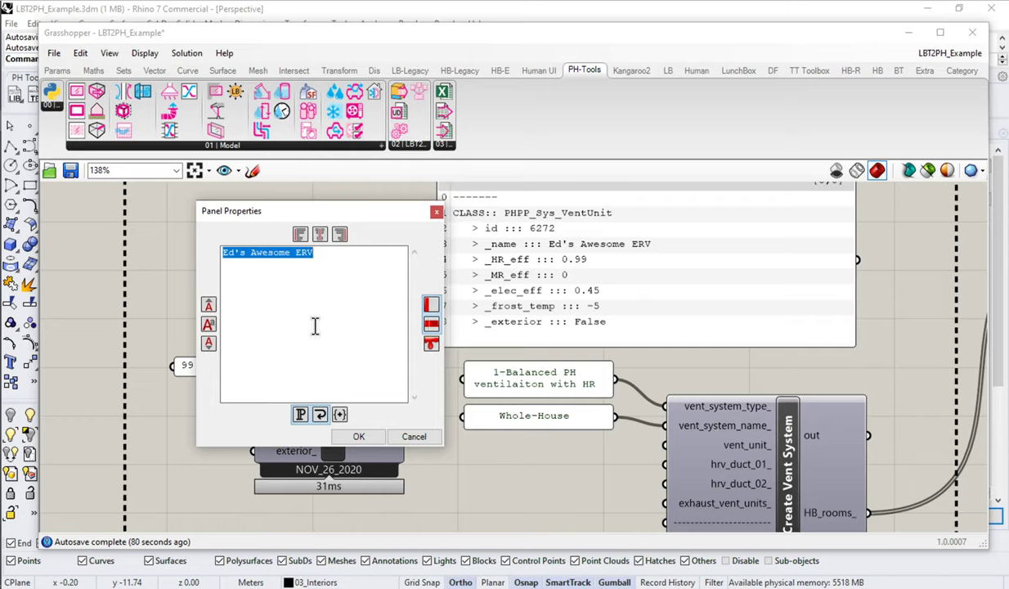
pyautogui.write('Zehnder Comp')
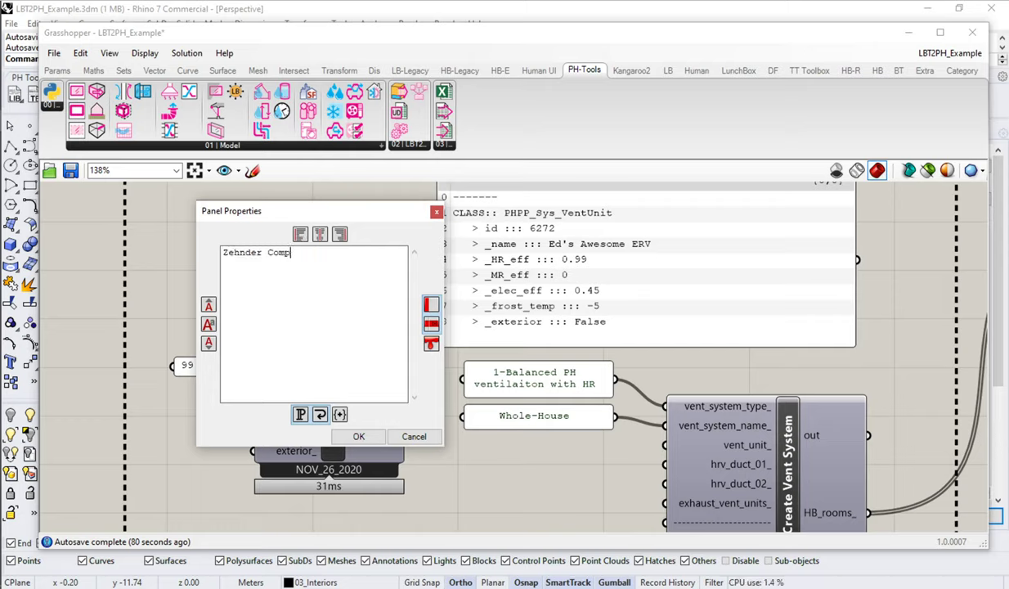
pyautogui.press('BackSpace')
pyautogui.write('foAir ')
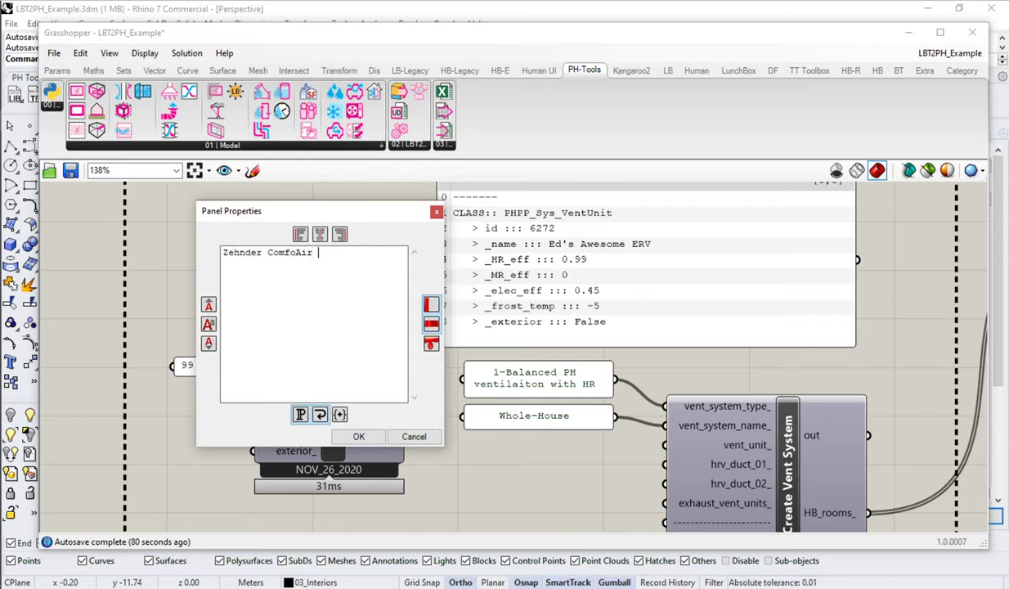
pyautogui.write('Q600ERV')
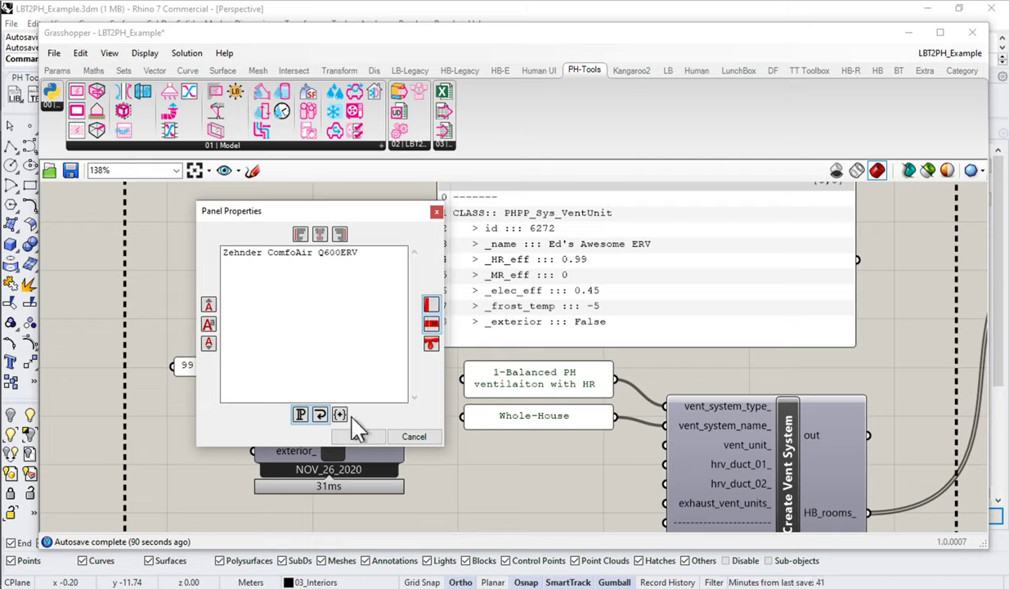
# Confirm the Zehnder name and change the heat-recovery panel from 99 to 80.
pyautogui.click(358, 436)
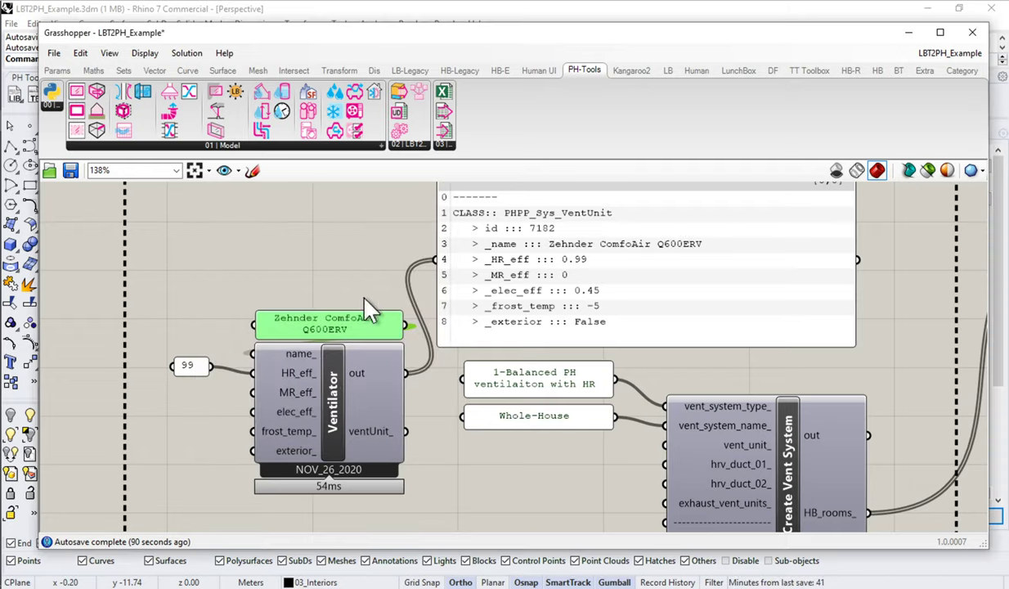
pyautogui.doubleClick(188, 366)
pyautogui.write('80')
pyautogui.click(227, 474)
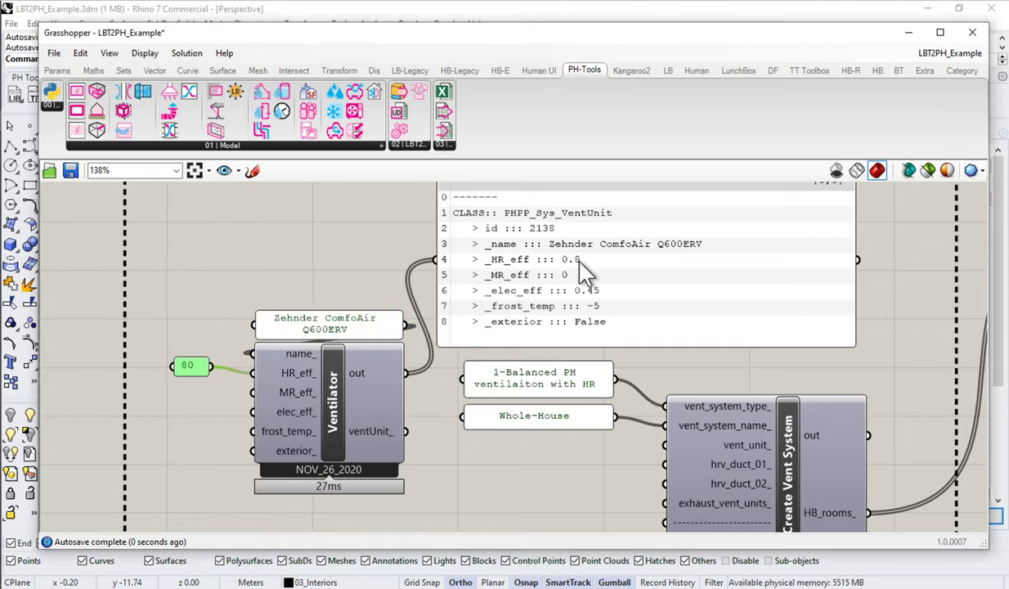
# Add a 68 humidity-recovery panel, checking the value against the certificate.
pyautogui.doubleClick(192, 399)
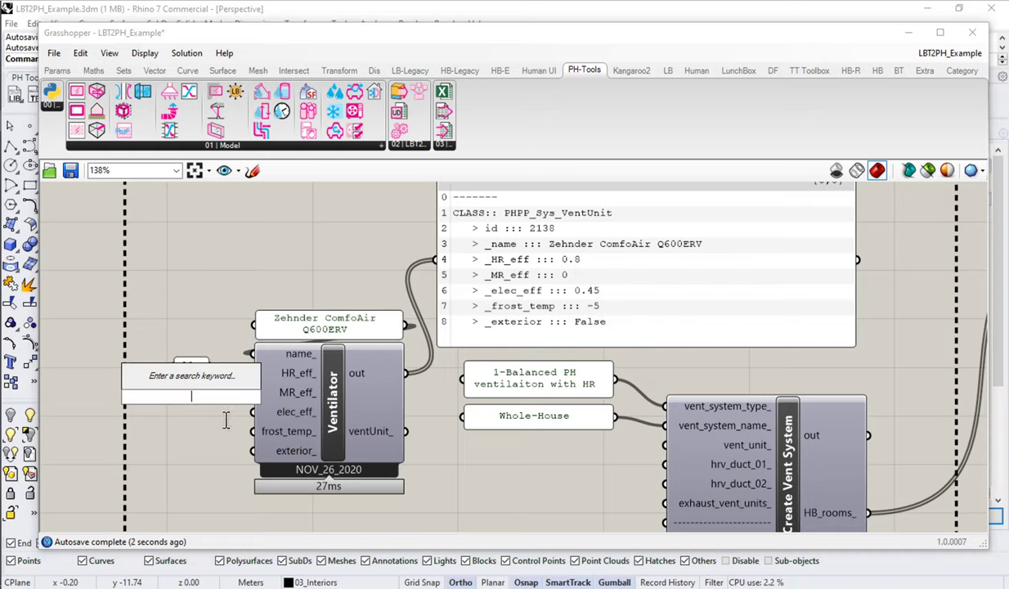
pyautogui.write('68')
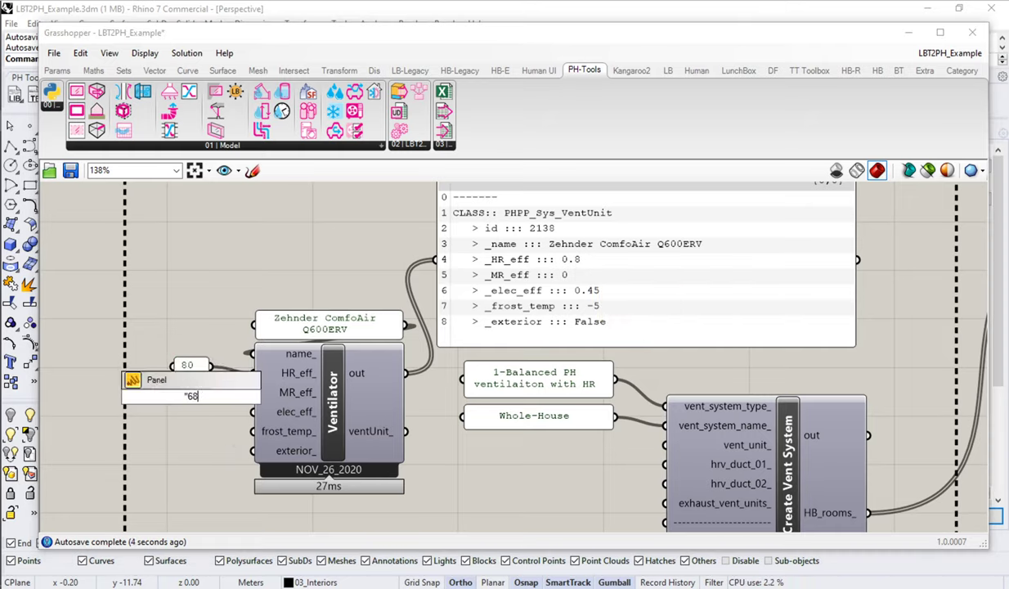
pyautogui.press('Return')
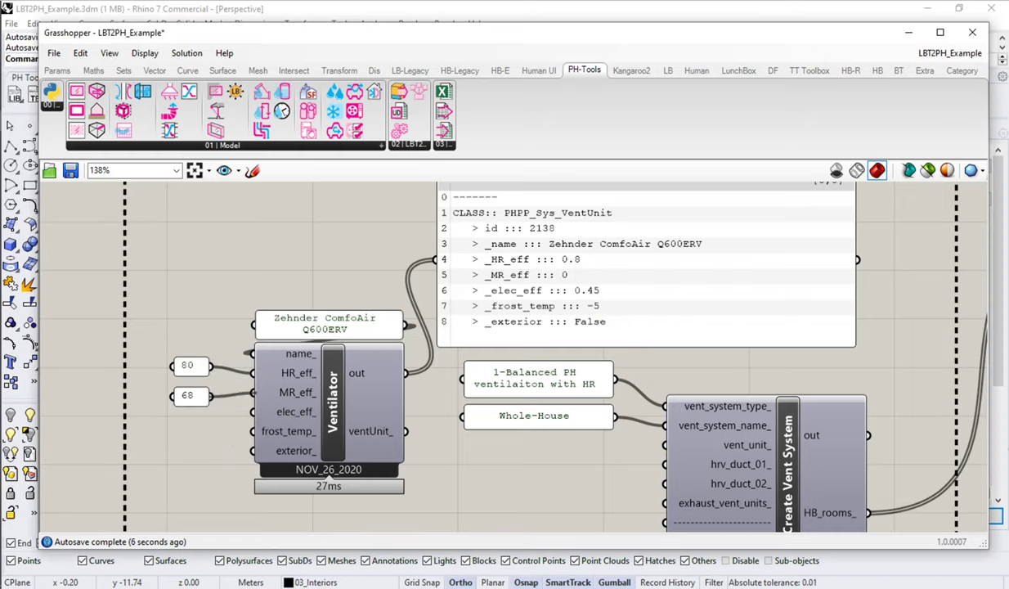
pyautogui.press('super+Tab')
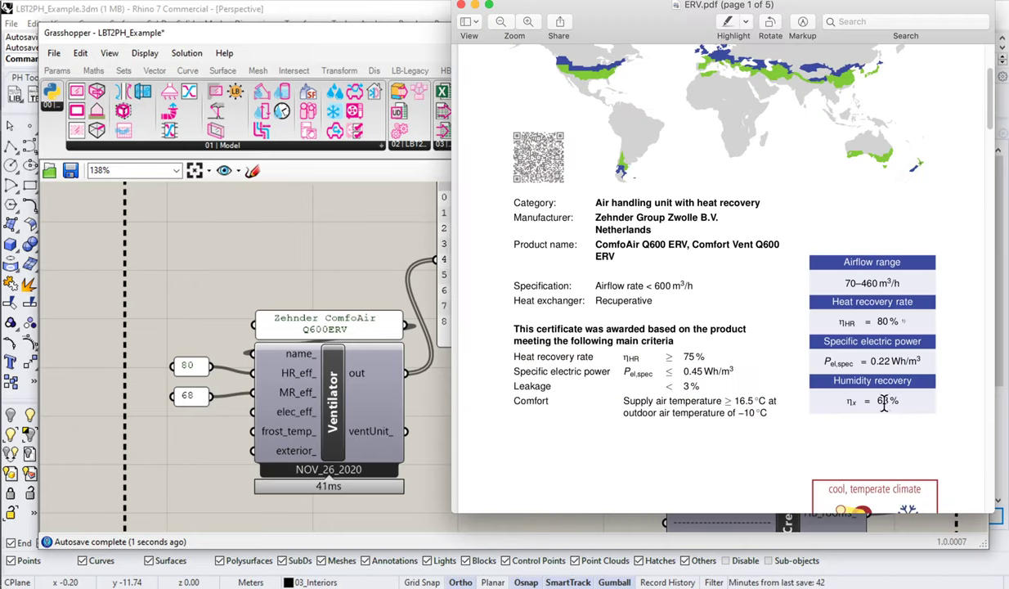
pyautogui.click(171, 418)
# Add 0.22 and -8 panels wired to elec_eff_ and frost_temp_.
pyautogui.doubleClick(170, 416)
pyautogui.write('0.22')
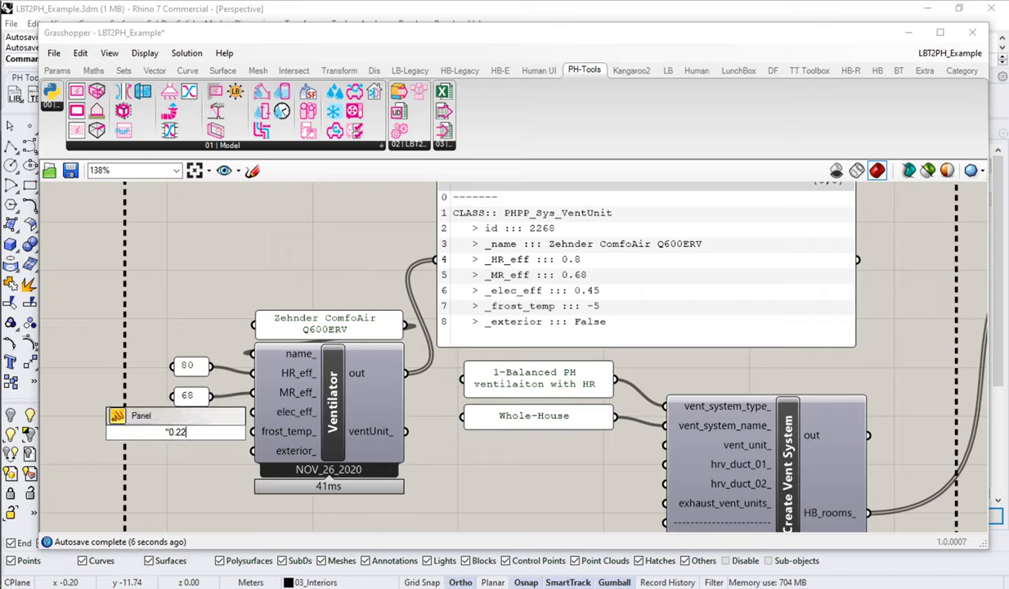
pyautogui.press('Return')
pyautogui.moveTo(201, 431); pyautogui.dragTo(252, 412)
pyautogui.moveTo(182, 434); pyautogui.dragTo(193, 423)
pyautogui.doubleClick(169, 441)
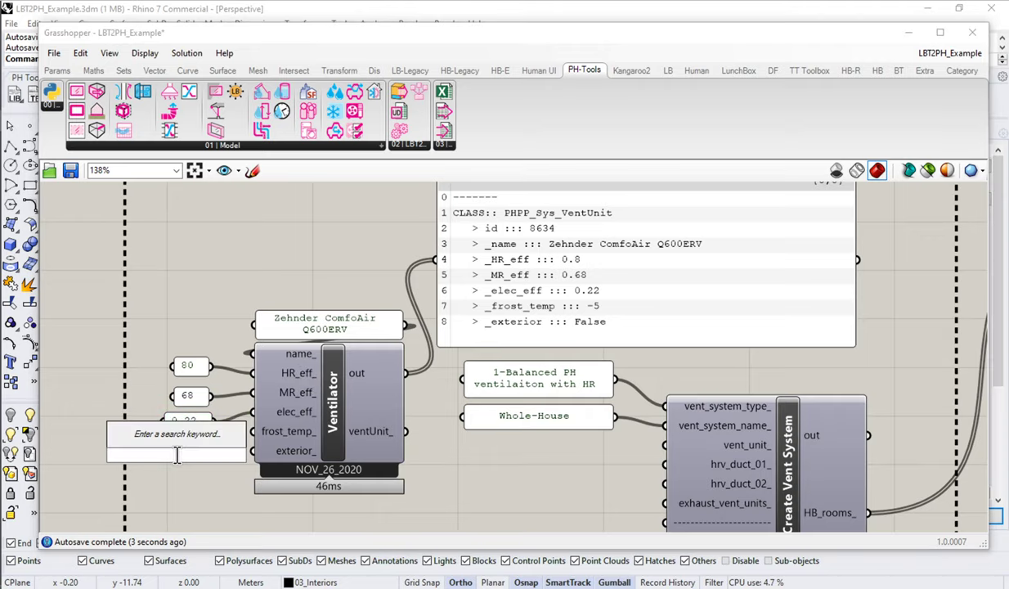
pyautogui.write('Panel-8')
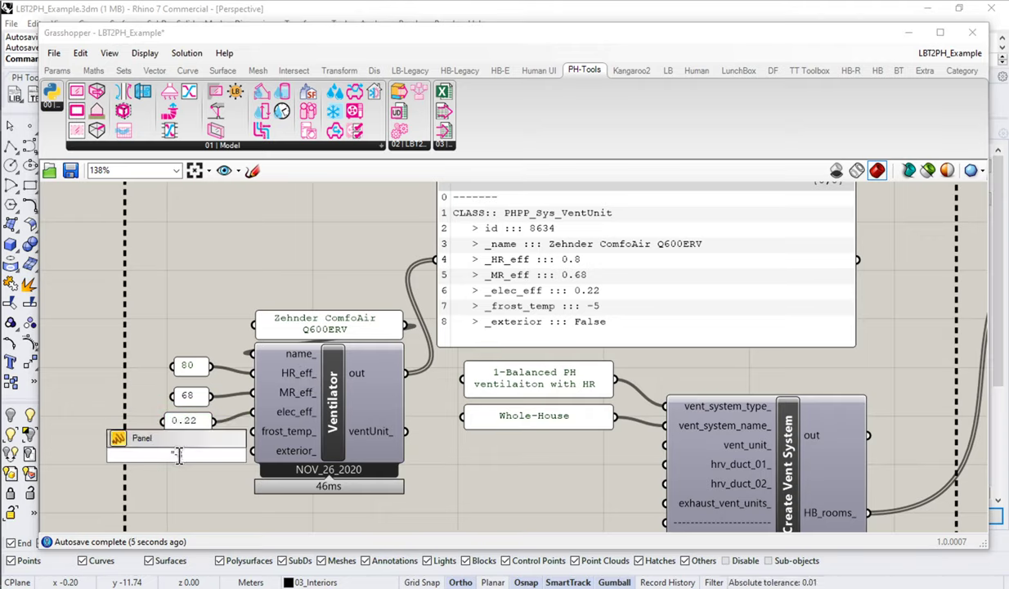
pyautogui.press('Return')
pyautogui.moveTo(197, 453)
pyautogui.mouseDown()
pyautogui.moveTo(237, 423)
pyautogui.moveTo(251, 431)
pyautogui.moveTo(197, 453)
pyautogui.mouseUp()
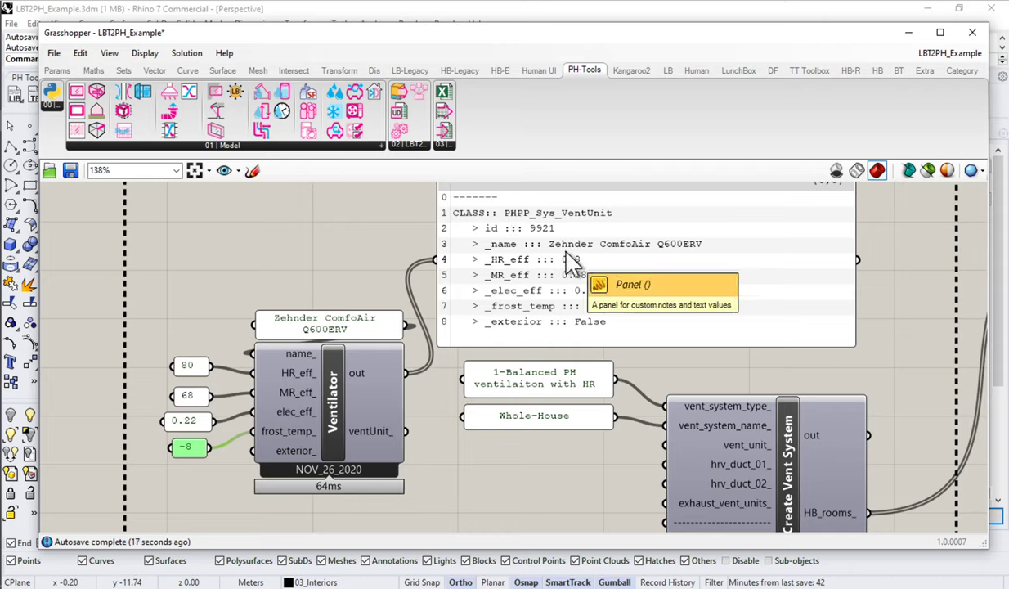
# Connect the Ventilator's ventUnit_ output to vent_unit_ on Create Vent System.
pyautogui.moveTo(570, 260); pyautogui.dragTo(597, 266)
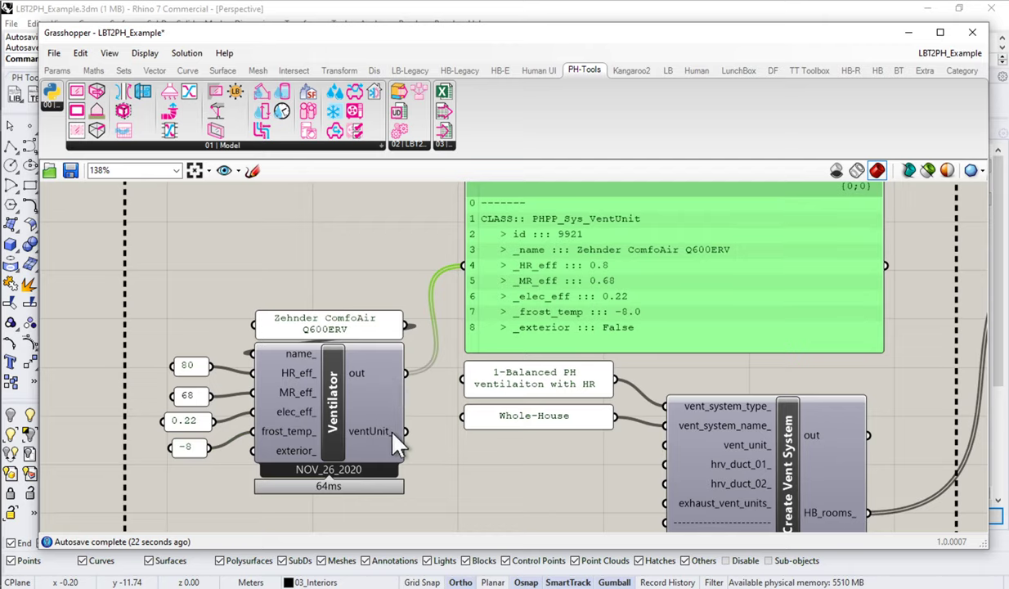
pyautogui.moveTo(377, 415); pyautogui.dragTo(362, 358, button='right')
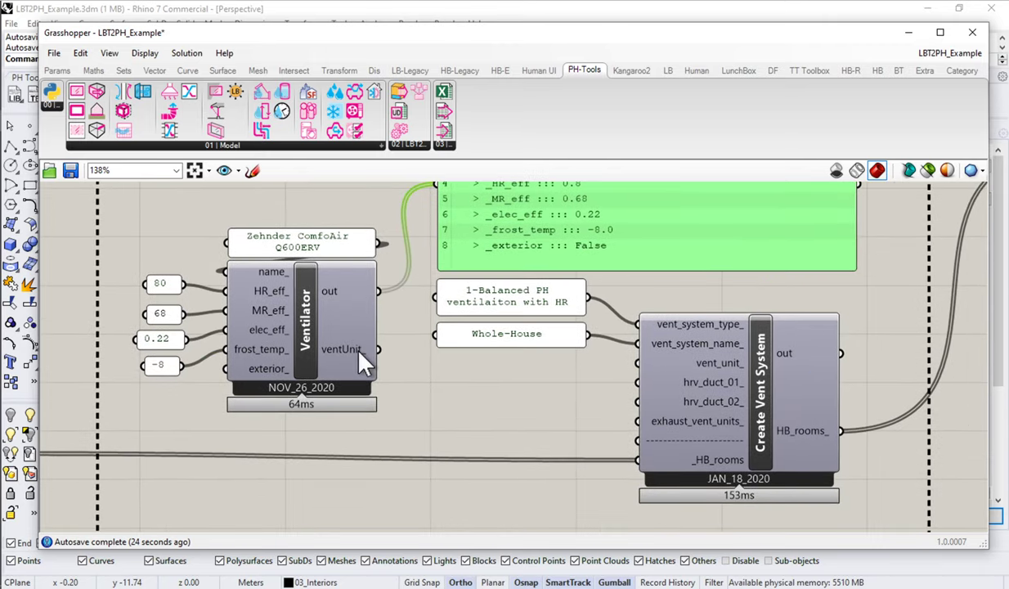
pyautogui.moveTo(360, 354); pyautogui.dragTo(638, 362)
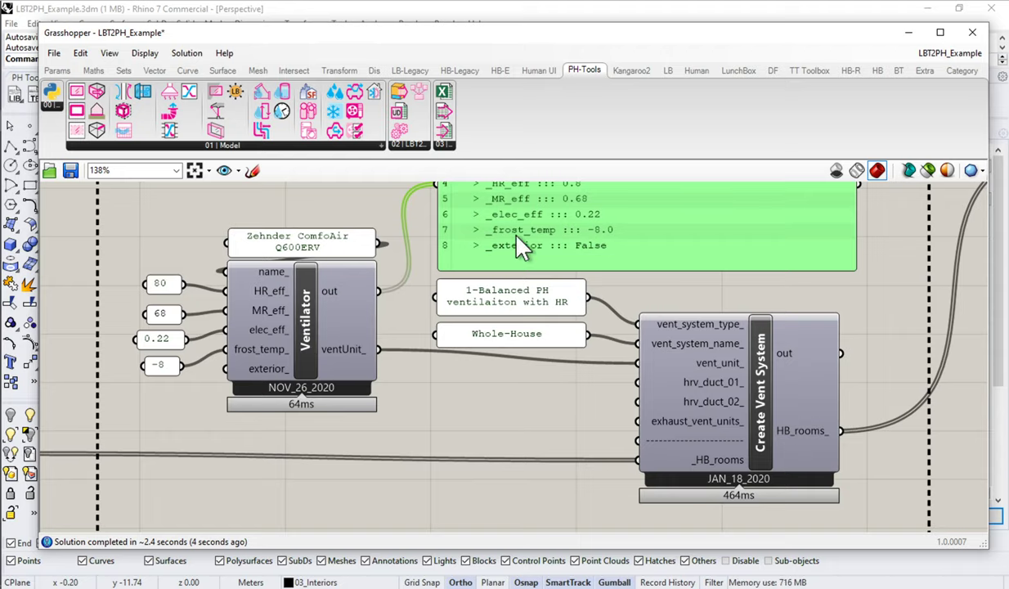
# Delete the Ventilator's unit data panel.
pyautogui.press('Delete')
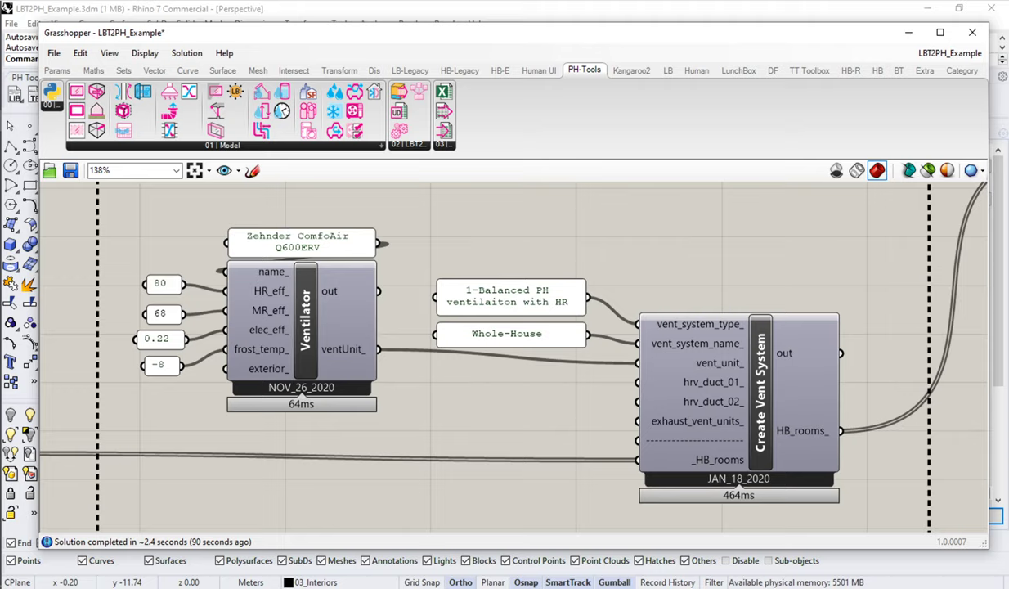
# Add an LBT2PH_CreateNewPHPPVentDuct component from the PH-Tools 01 | Model list below the Ventilator.
pyautogui.click(718, 382)
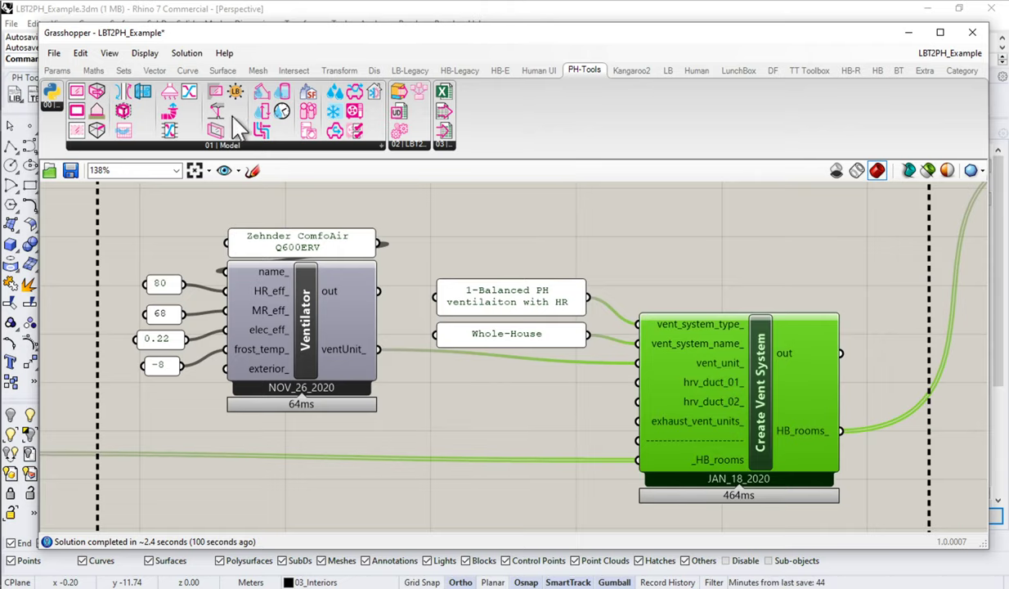
pyautogui.click(229, 147)
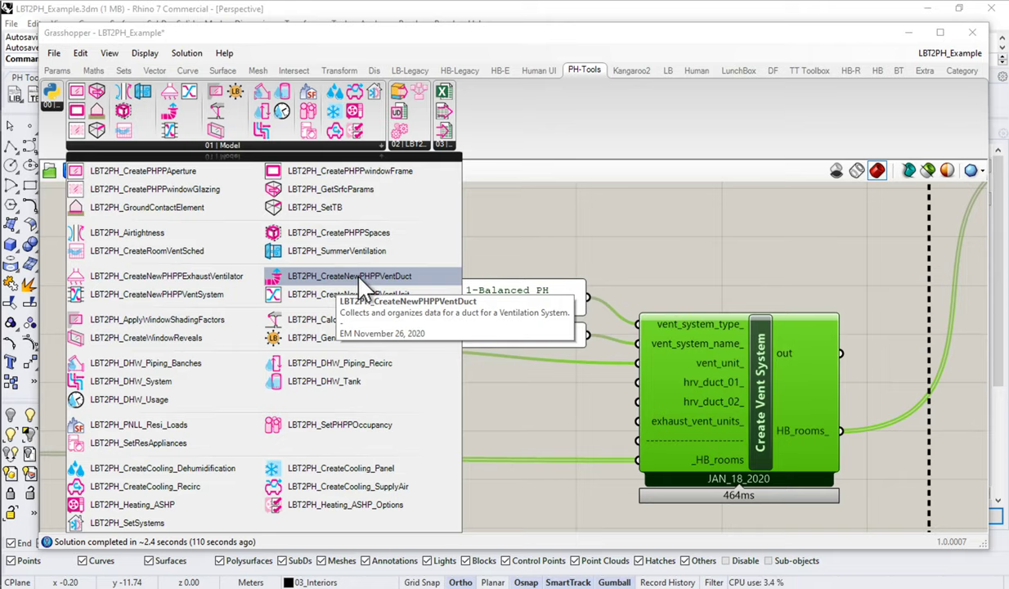
pyautogui.moveTo(357, 280); pyautogui.dragTo(406, 451)
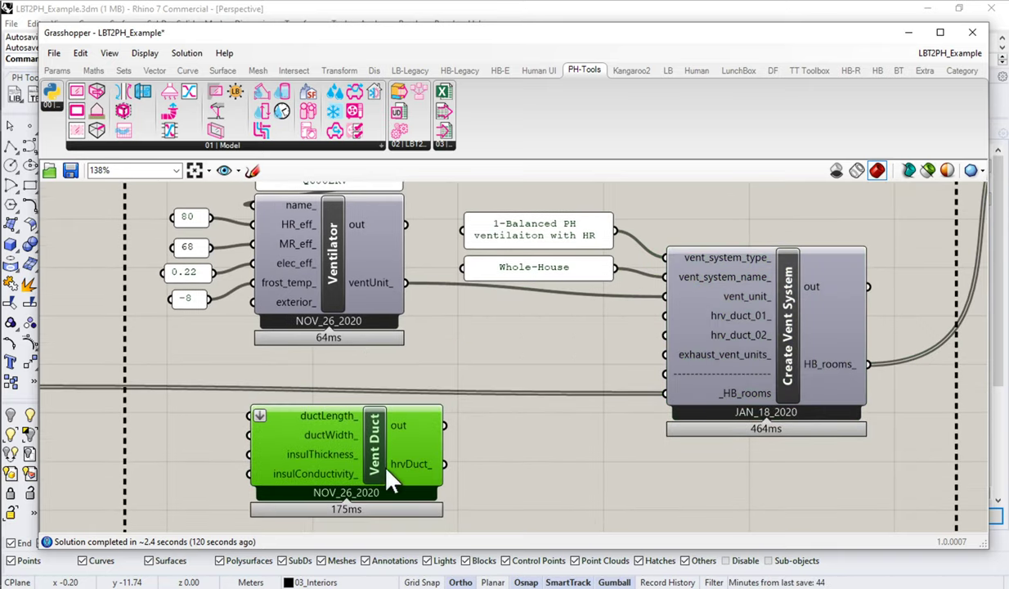
# Resize and reposition the duct panel so every PHPP_Sys_Duct line shows: length 5, width 104, insulation 52.
pyautogui.click(535, 470)
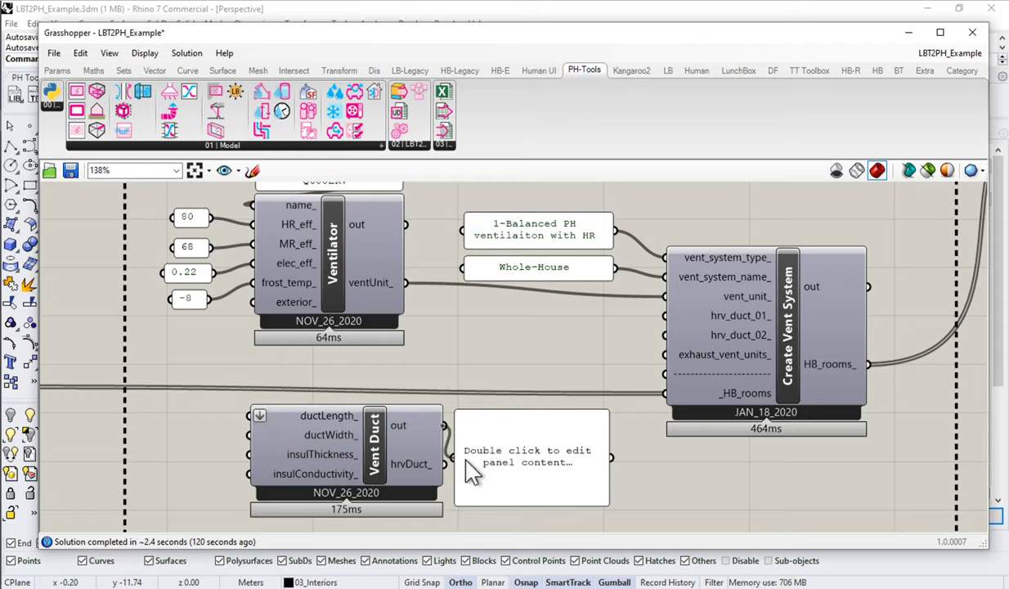
pyautogui.moveTo(470, 470); pyautogui.dragTo(492, 468)
pyautogui.moveTo(627, 500); pyautogui.dragTo(828, 522)
pyautogui.moveTo(682, 419); pyautogui.dragTo(534, 327, button='right')
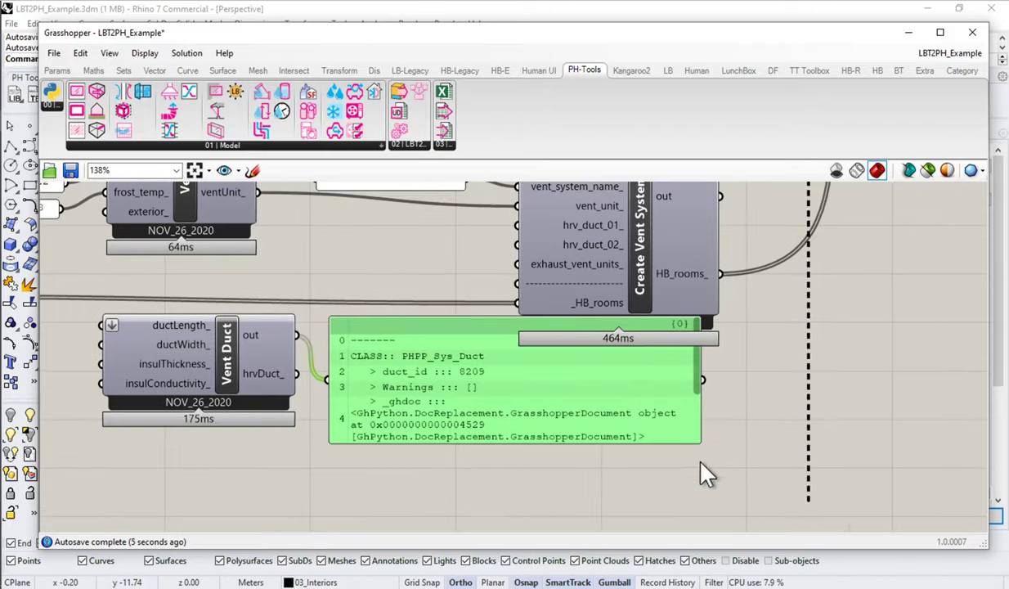
pyautogui.moveTo(702, 446); pyautogui.dragTo(890, 527)
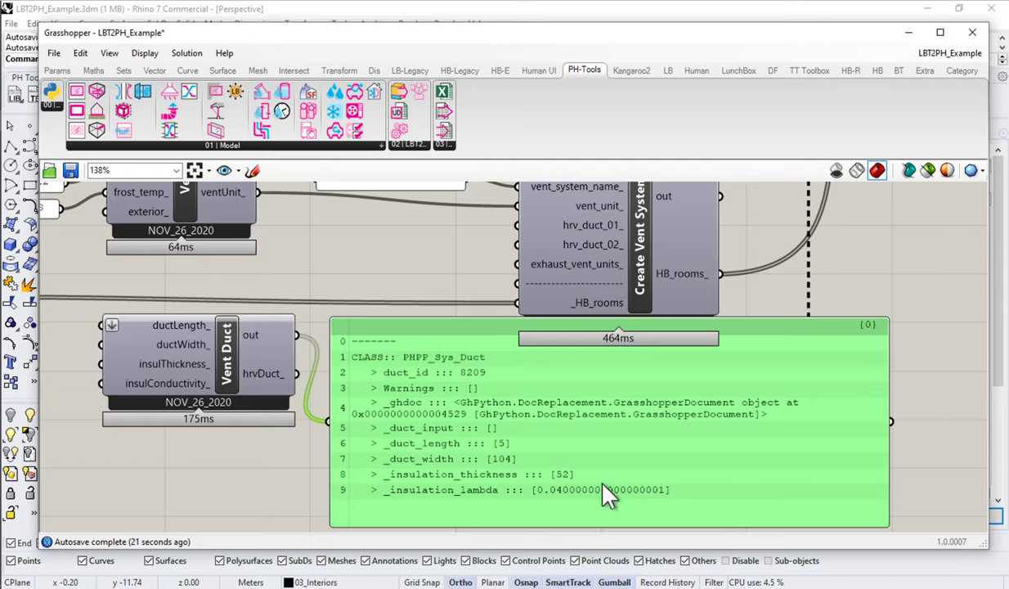
pyautogui.moveTo(553, 453); pyautogui.dragTo(573, 463)
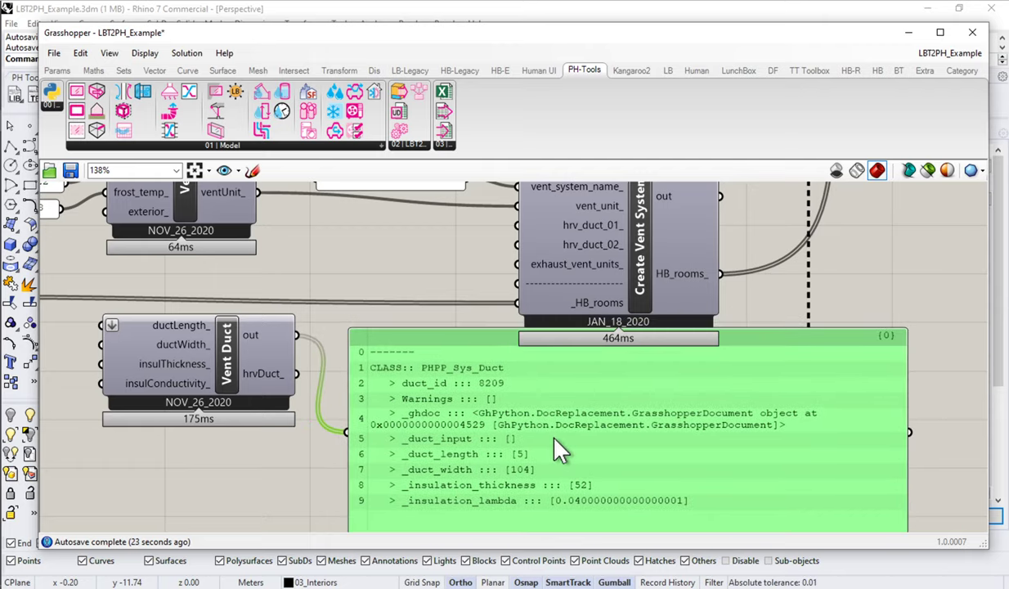
pyautogui.moveTo(447, 354); pyautogui.dragTo(447, 375)
pyautogui.moveTo(452, 381); pyautogui.dragTo(484, 371, button='right')
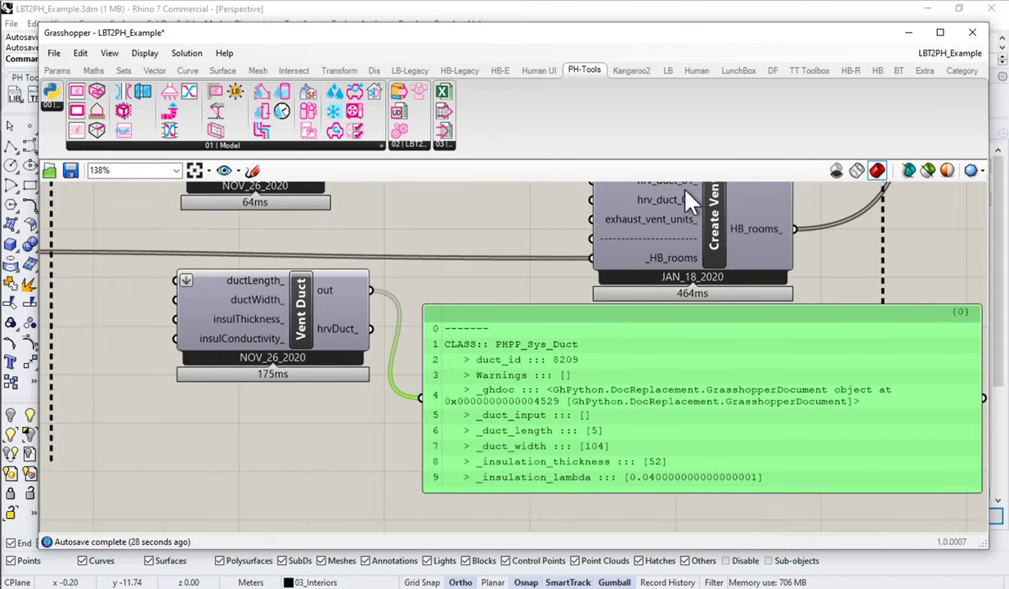
pyautogui.moveTo(682, 221); pyautogui.dragTo(680, 295, button='right')
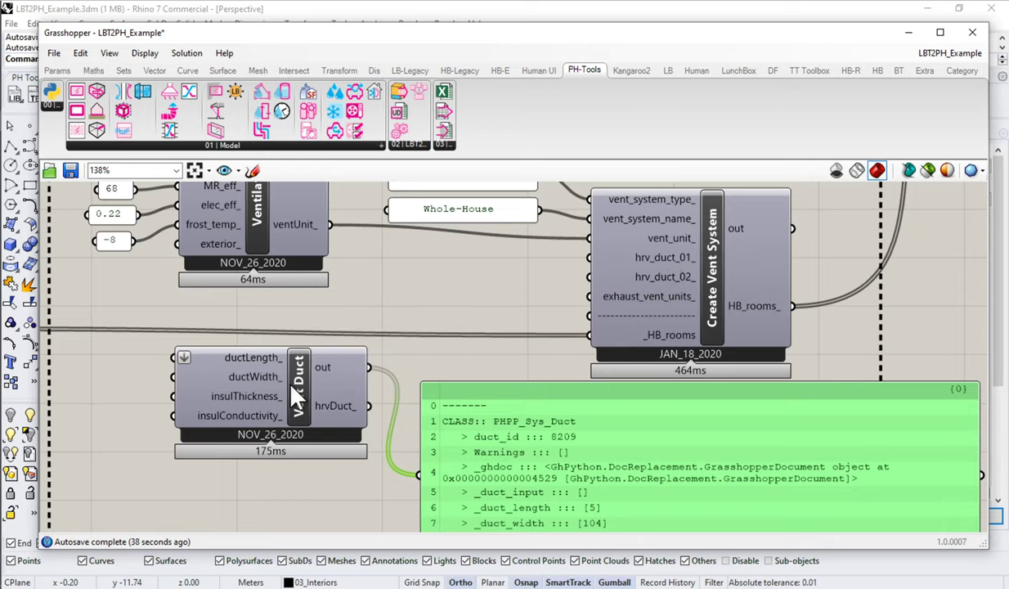
pyautogui.moveTo(295, 391); pyautogui.dragTo(305, 313, button='right')
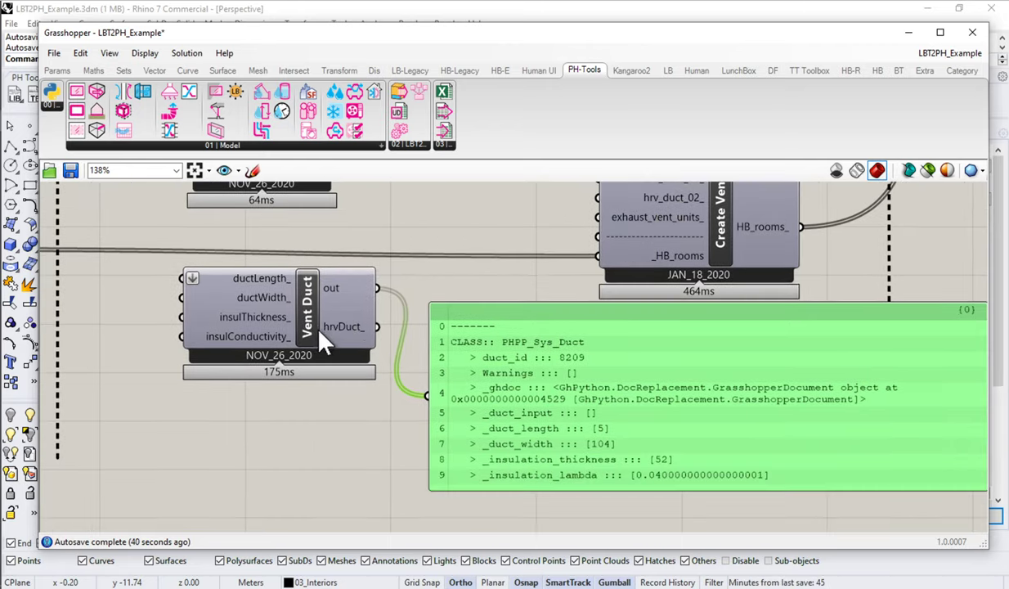
# Add a panel holding 2 and feed it into Vent Duct's ductLength_ input.
pyautogui.click(322, 342)
pyautogui.moveTo(322, 342); pyautogui.dragTo(324, 350)
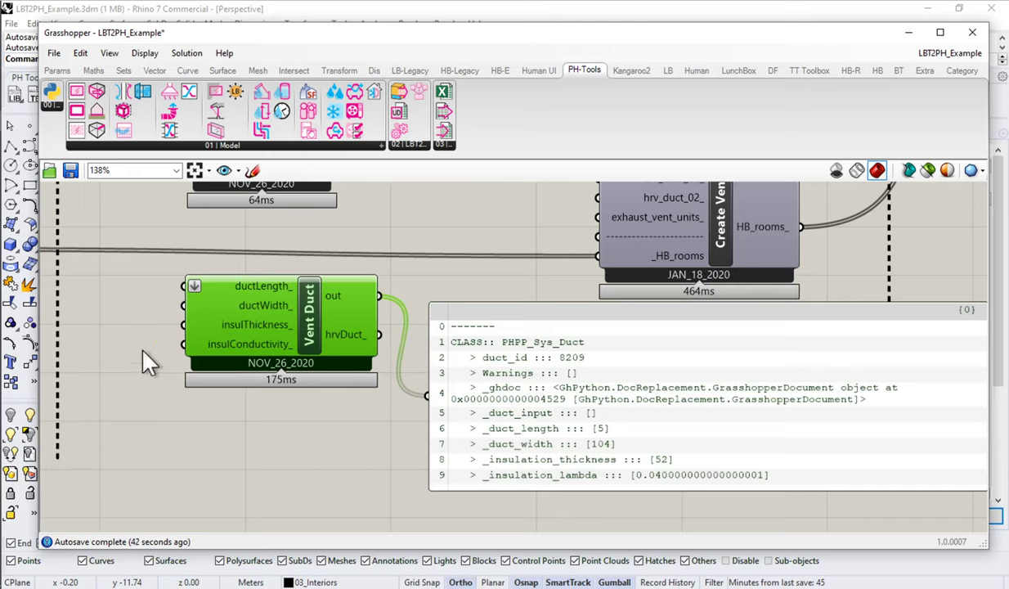
pyautogui.doubleClick(119, 286)
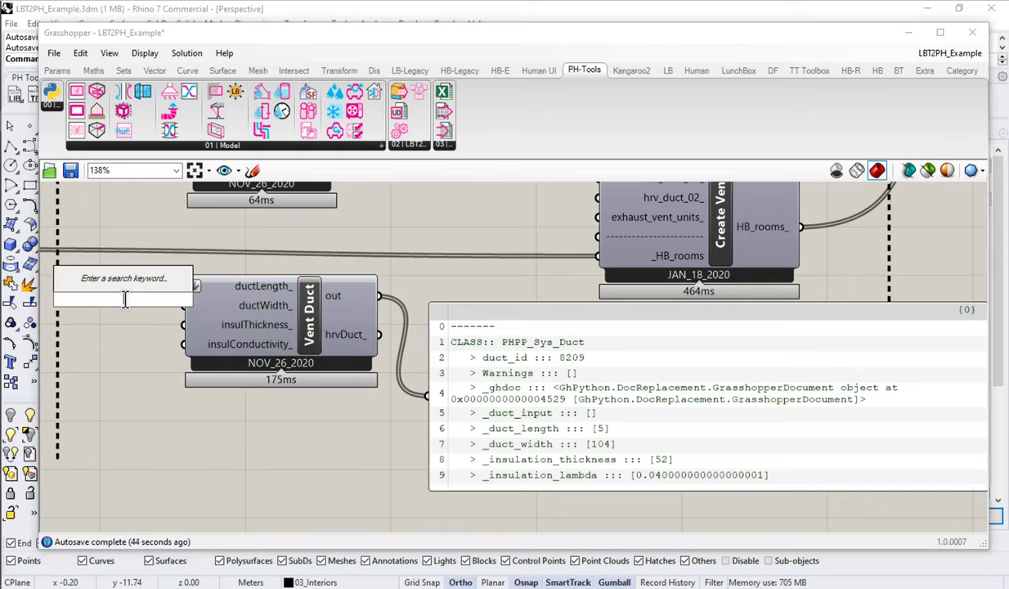
pyautogui.write('panel')
pyautogui.press('Return')
pyautogui.moveTo(139, 297)
pyautogui.mouseDown()
pyautogui.moveTo(177, 300)
pyautogui.moveTo(178, 289)
pyautogui.moveTo(135, 295)
pyautogui.moveTo(133, 284)
pyautogui.mouseUp()
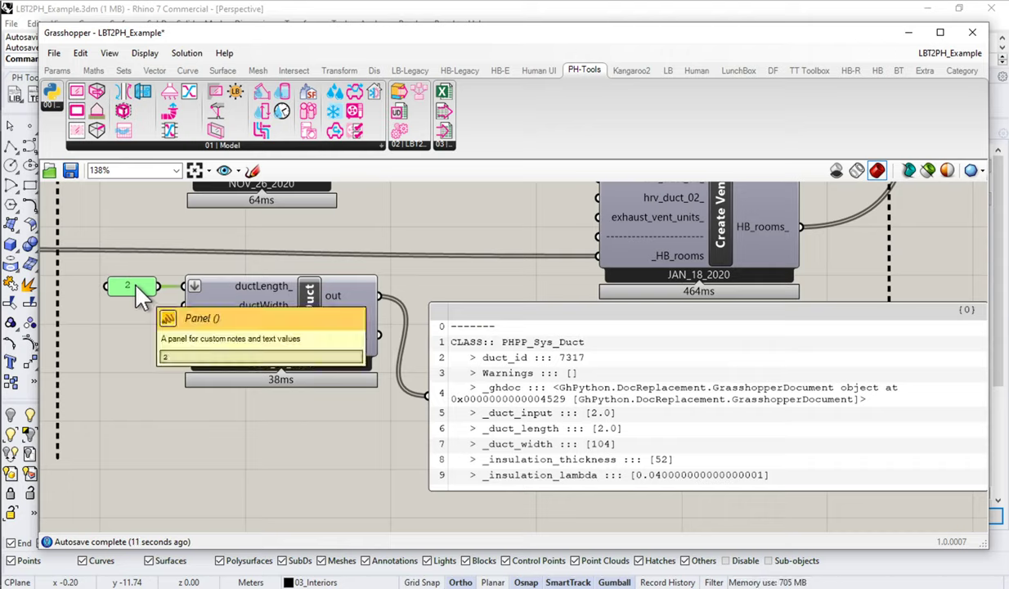
# Copy the panel to Vent Duct's ductWidth_ input and set it to 160.
pyautogui.moveTo(136, 288); pyautogui.dragTo(130, 312)
pyautogui.doubleClick(130, 312)
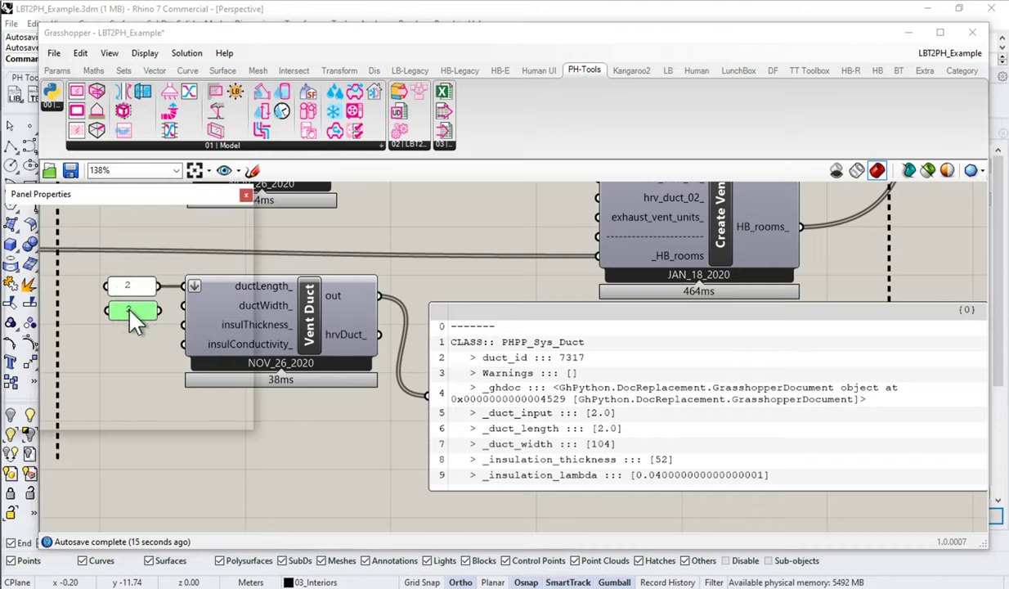
pyautogui.write('160')
pyautogui.click(167, 420)
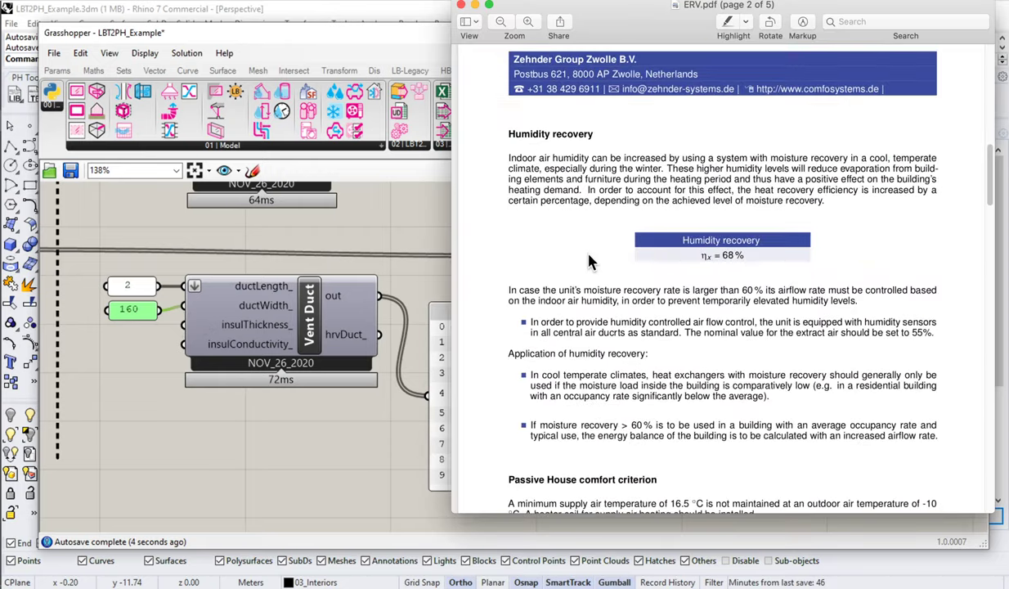
pyautogui.scroll(-10, 588, 253)
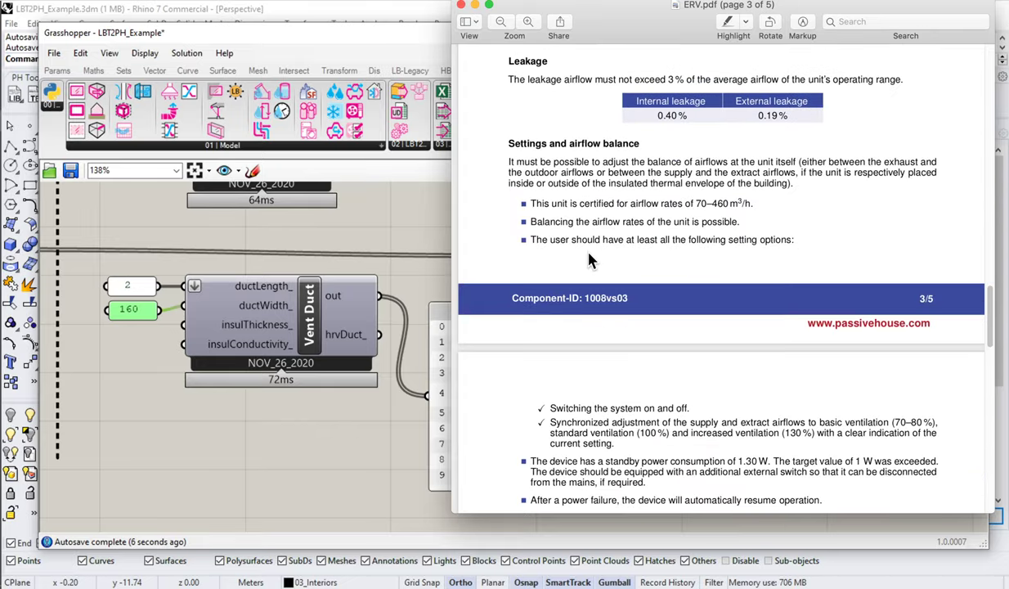
pyautogui.scroll(-10, 588, 254)
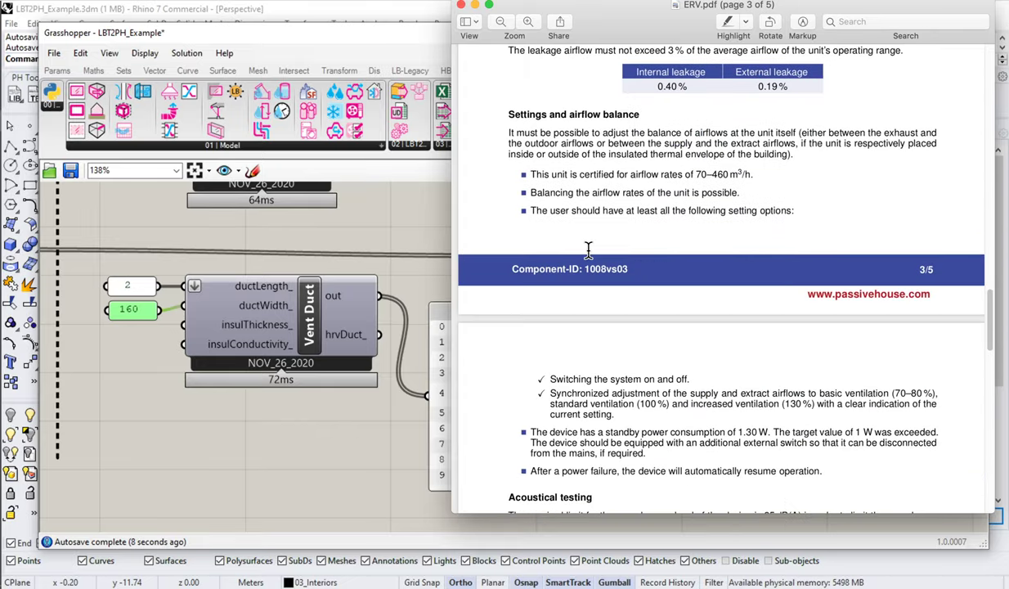
pyautogui.scroll(-10, 588, 253)
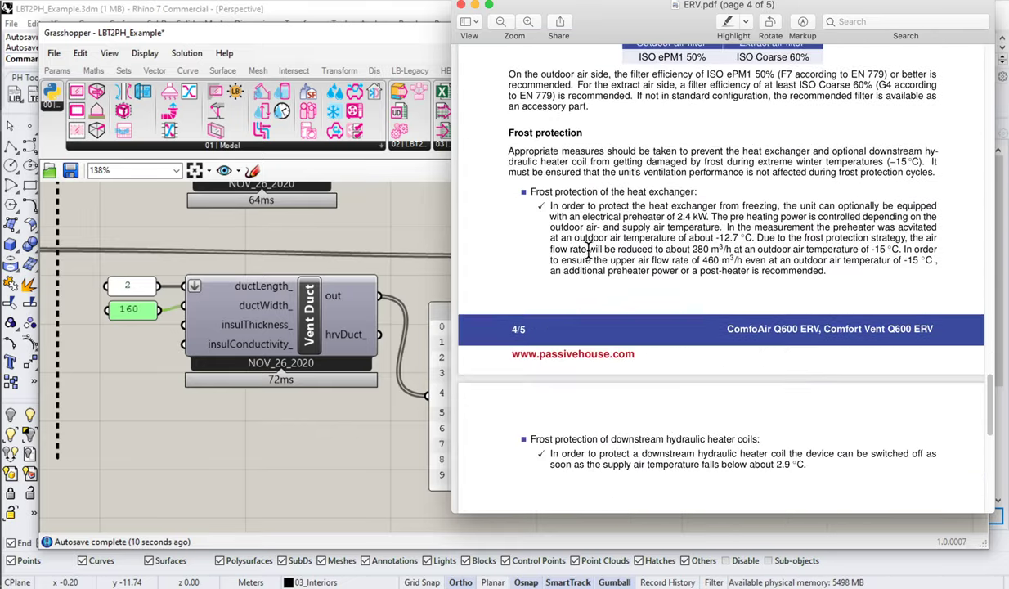
pyautogui.scroll(10, 590, 257)
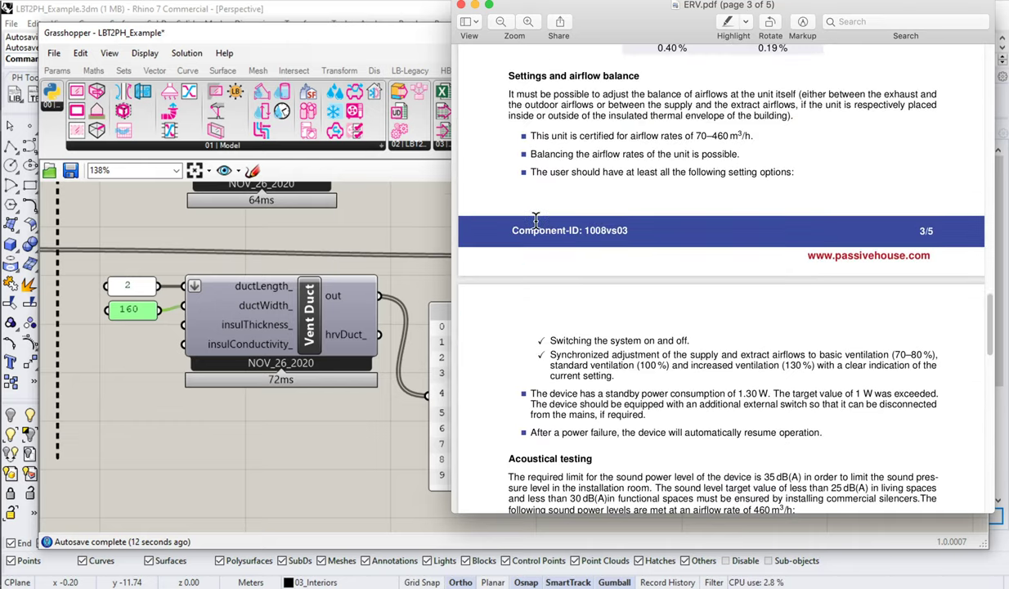
pyautogui.click(270, 439)
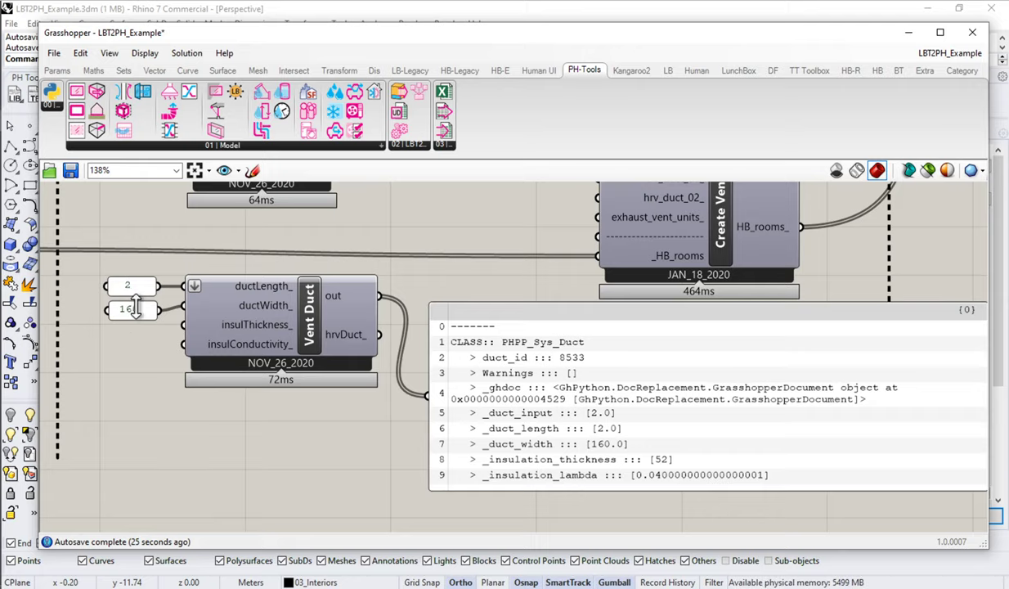
# Change the duct panels to 6" width and 6' length, giving 152.4 mm and 1.8288 m.
pyautogui.doubleClick(128, 310)
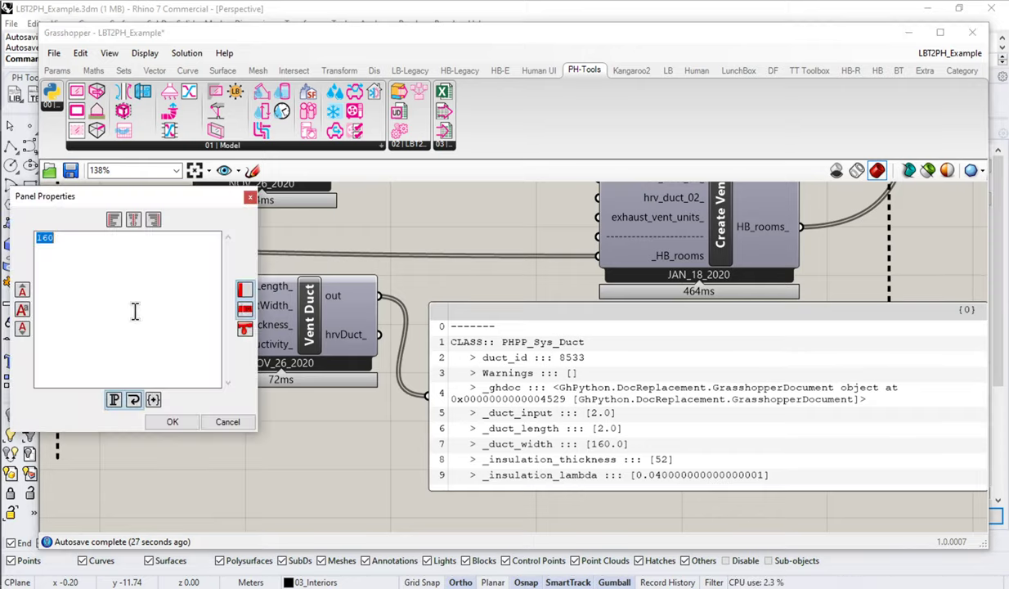
pyautogui.click(135, 311)
pyautogui.click(172, 421)
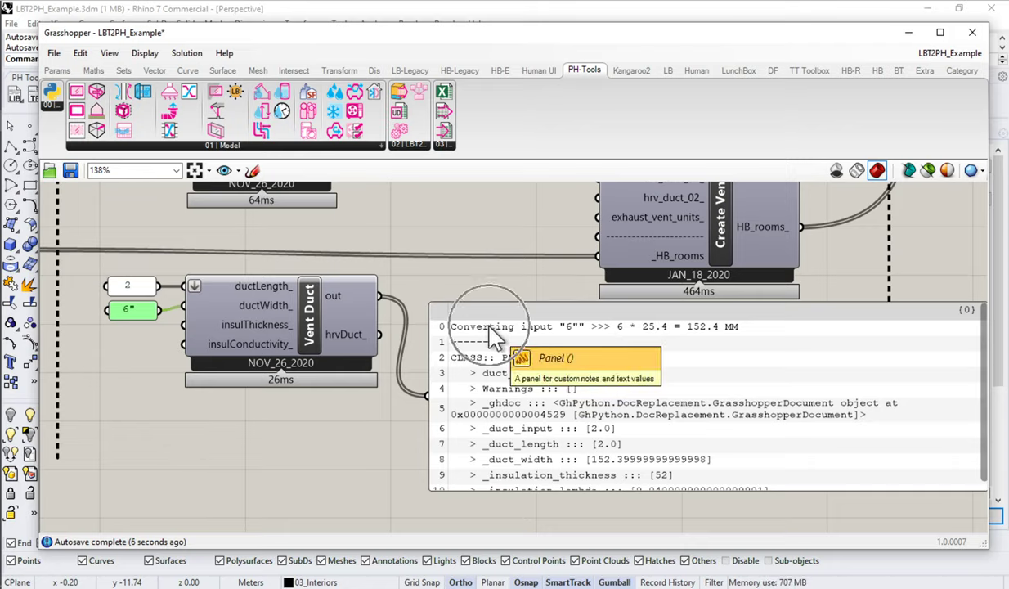
pyautogui.doubleClick(138, 288)
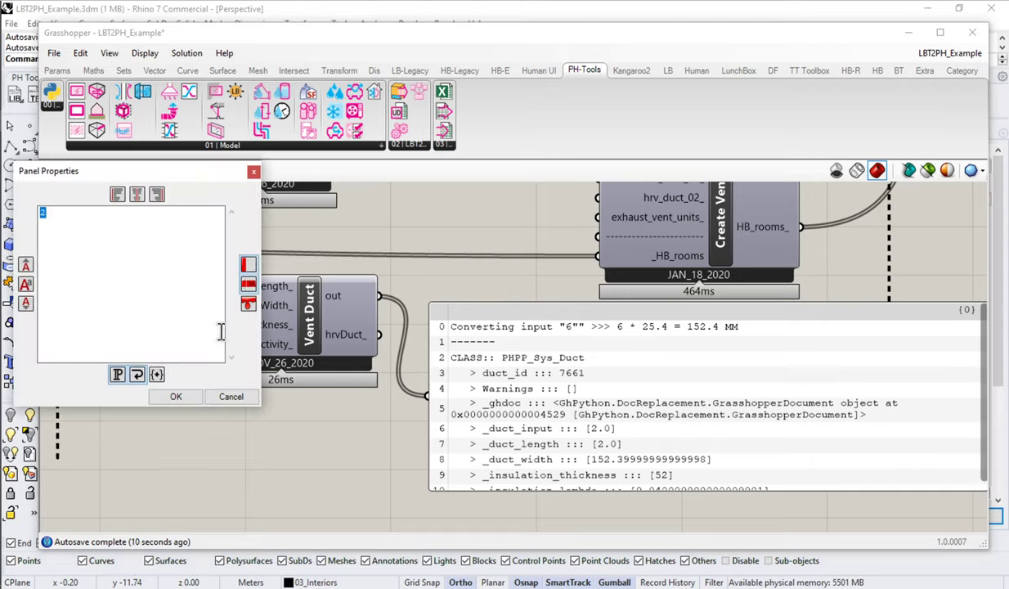
pyautogui.write('6"')
pyautogui.click(176, 394)
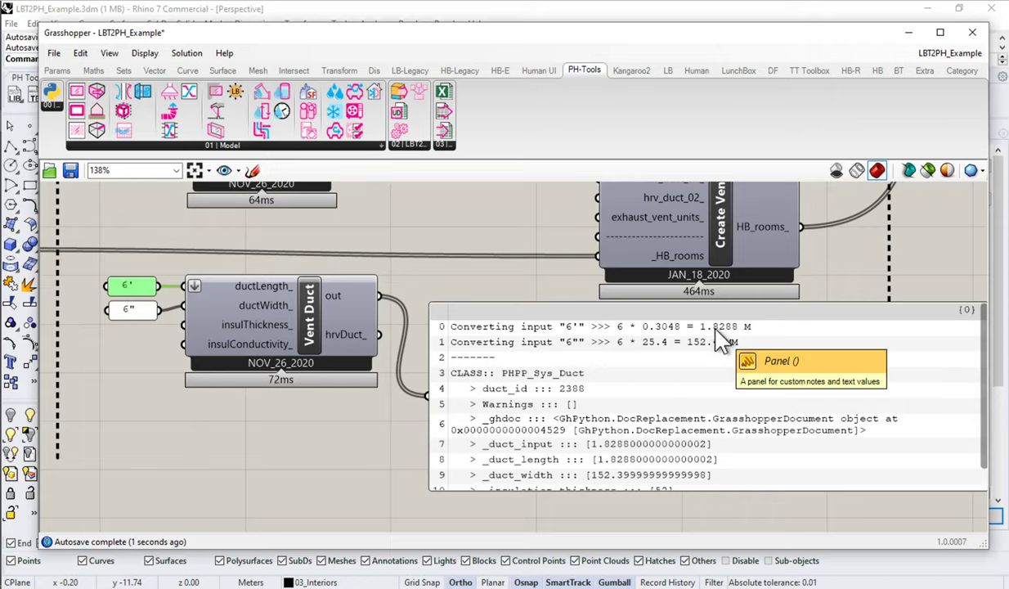
pyautogui.moveTo(779, 489); pyautogui.dragTo(773, 526)
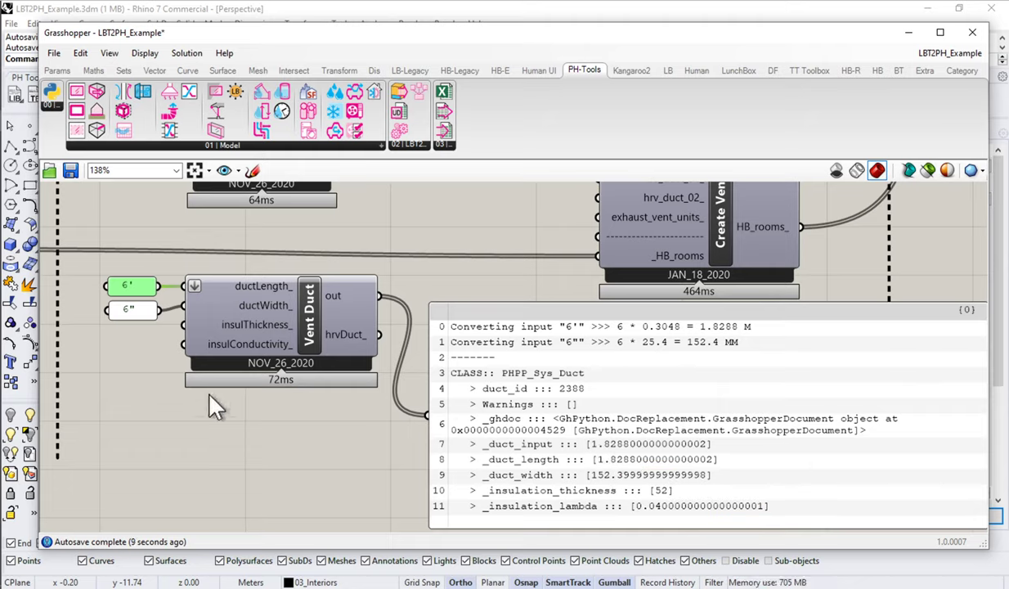
# Add a panel reading 4in and wire it into Vent Duct's insulThickness_ input.
pyautogui.doubleClick(123, 343)
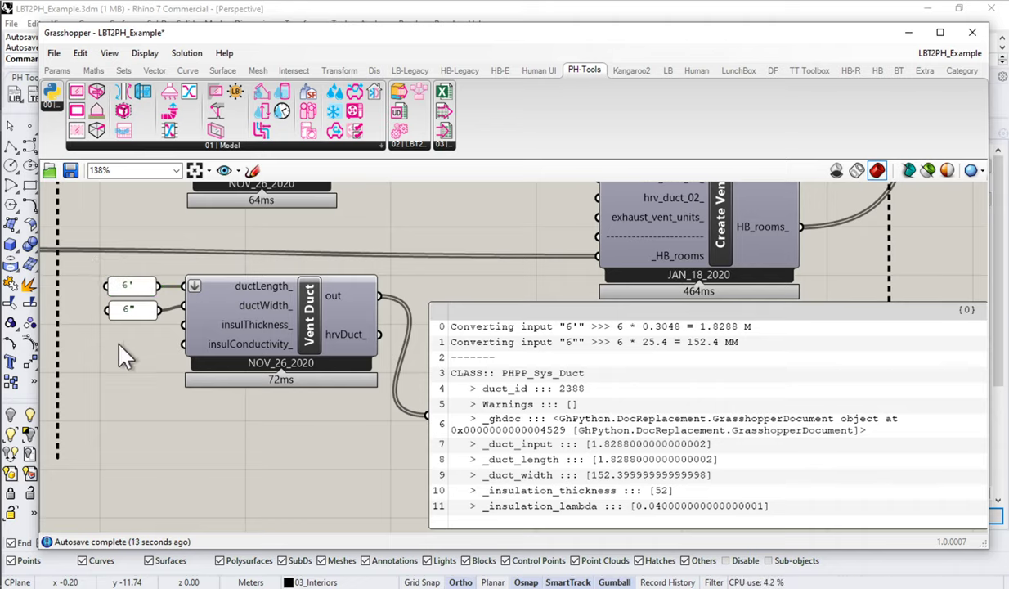
pyautogui.write('"')
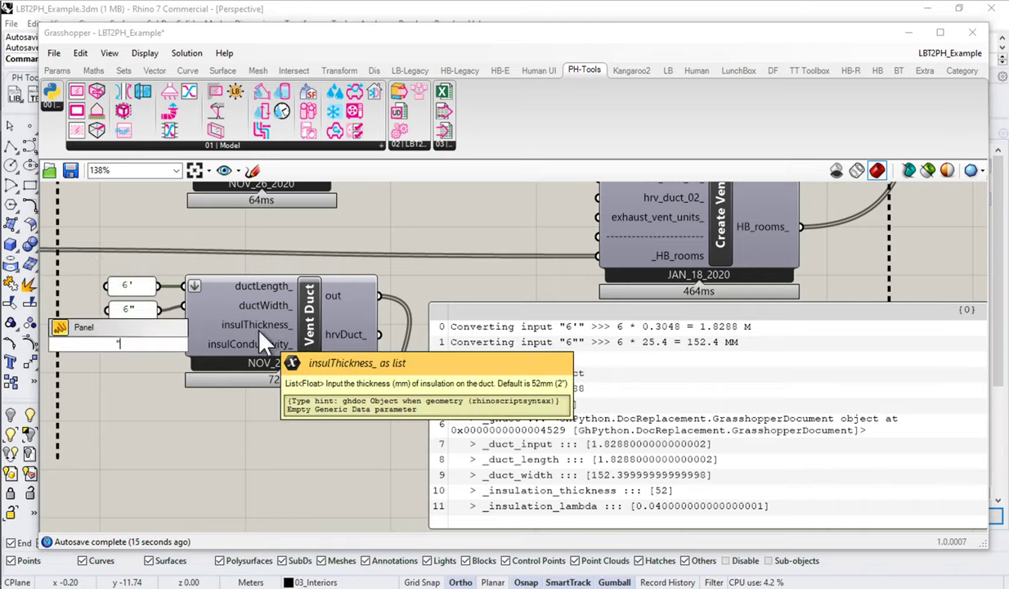
pyautogui.write('4"')
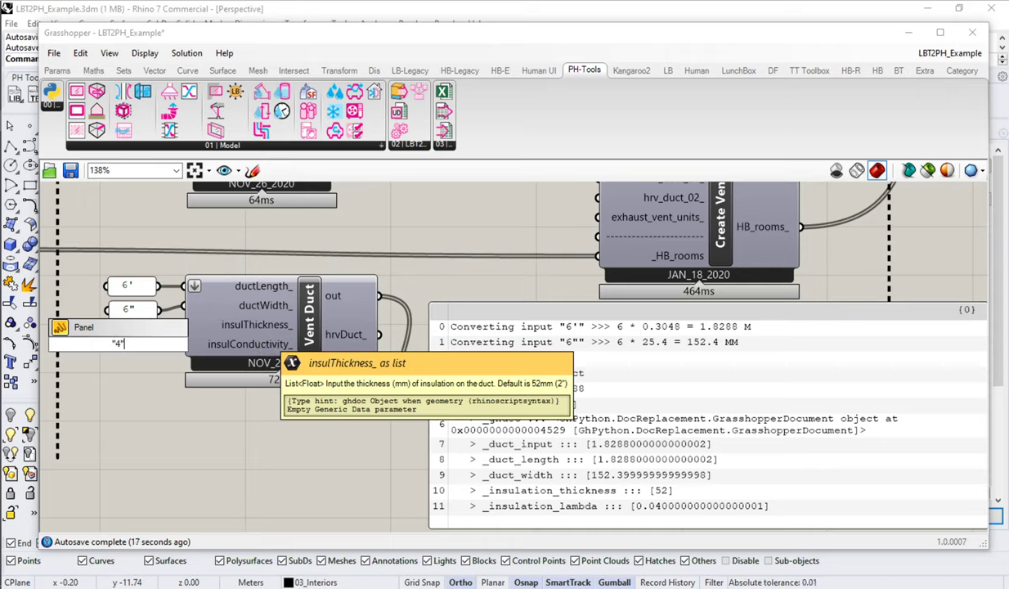
pyautogui.press('Return')
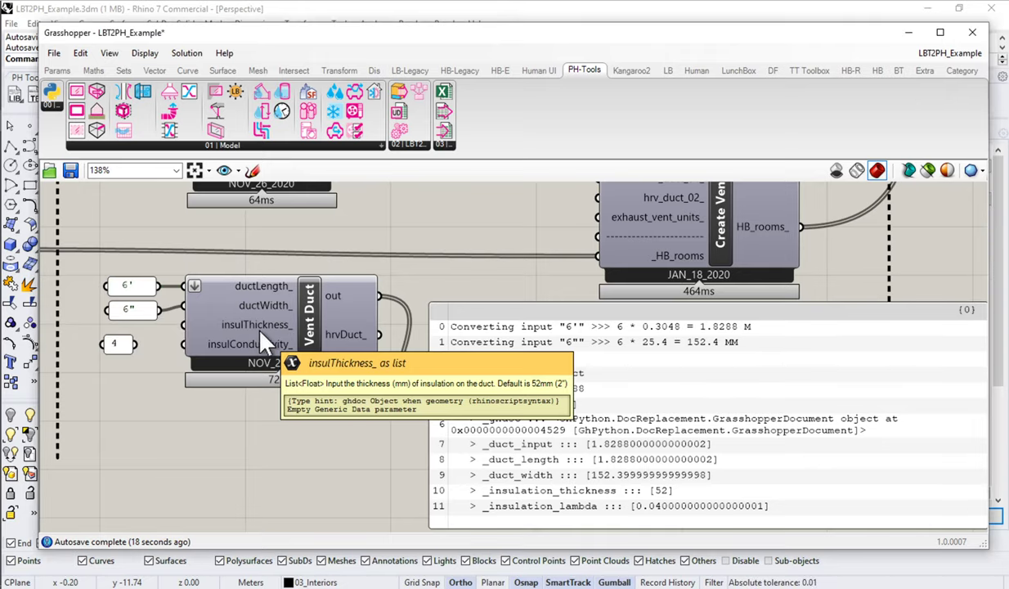
pyautogui.doubleClick(123, 340)
pyautogui.write('in')
pyautogui.click(168, 451)
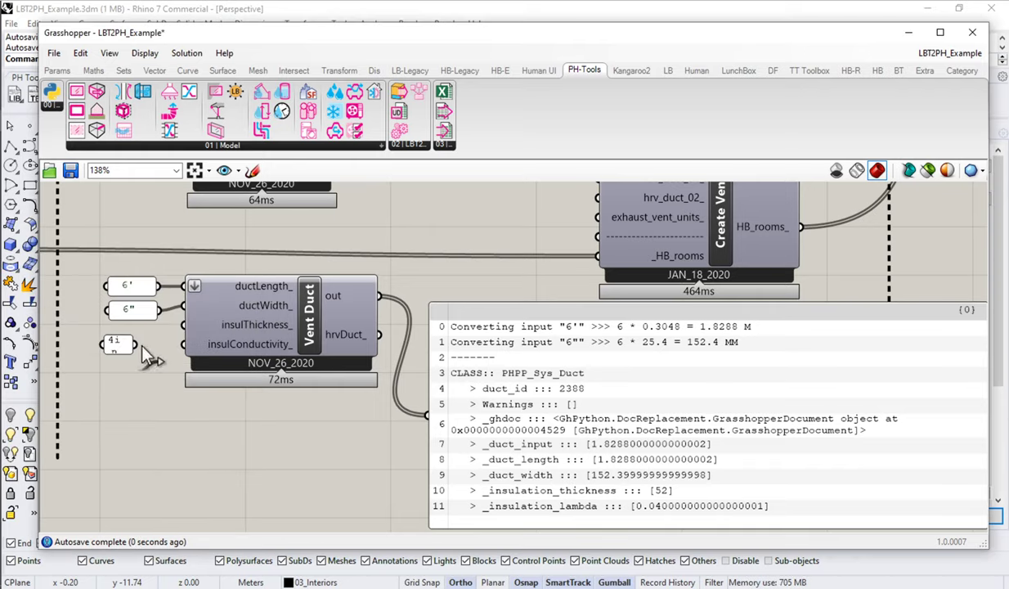
pyautogui.moveTo(136, 343); pyautogui.dragTo(184, 325)
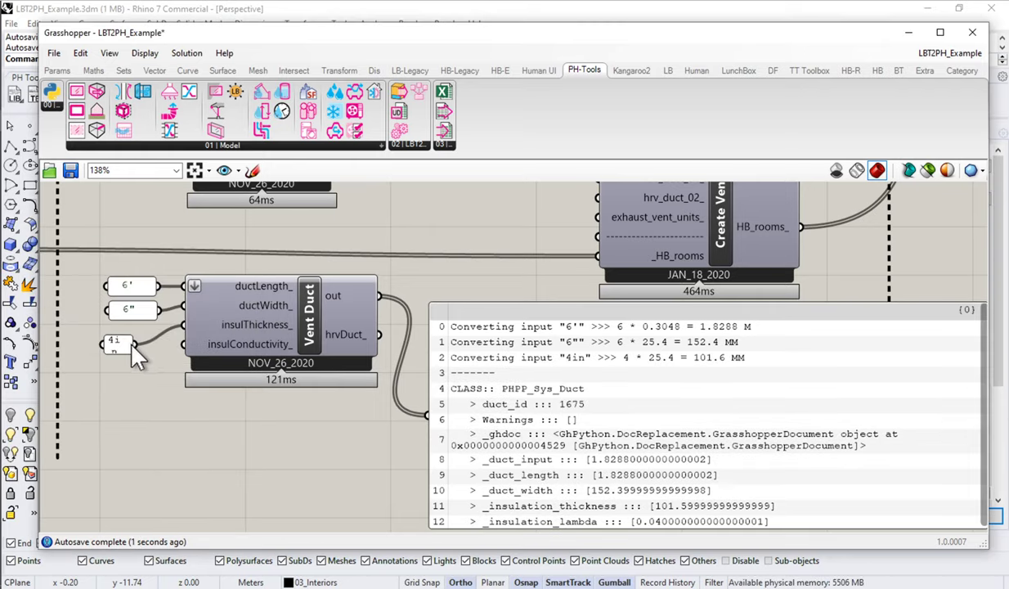
# Resize the panels so the output's 101.6 mm insulation thickness shows and Create Vent is uncovered.
pyautogui.moveTo(134, 345)
pyautogui.mouseDown()
pyautogui.moveTo(155, 345)
pyautogui.moveTo(137, 341)
pyautogui.mouseUp()
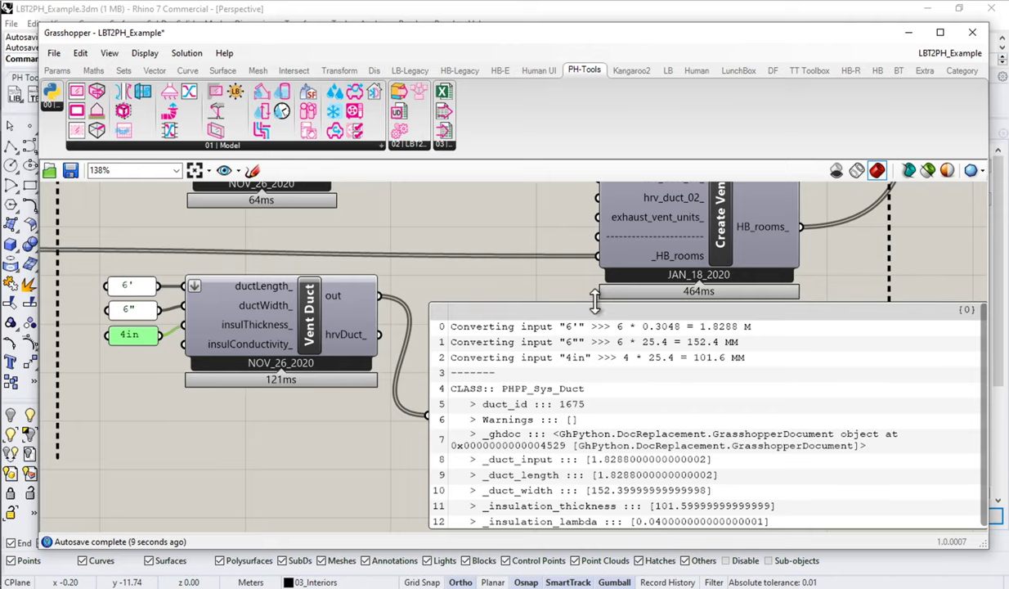
pyautogui.moveTo(595, 307); pyautogui.dragTo(595, 243)
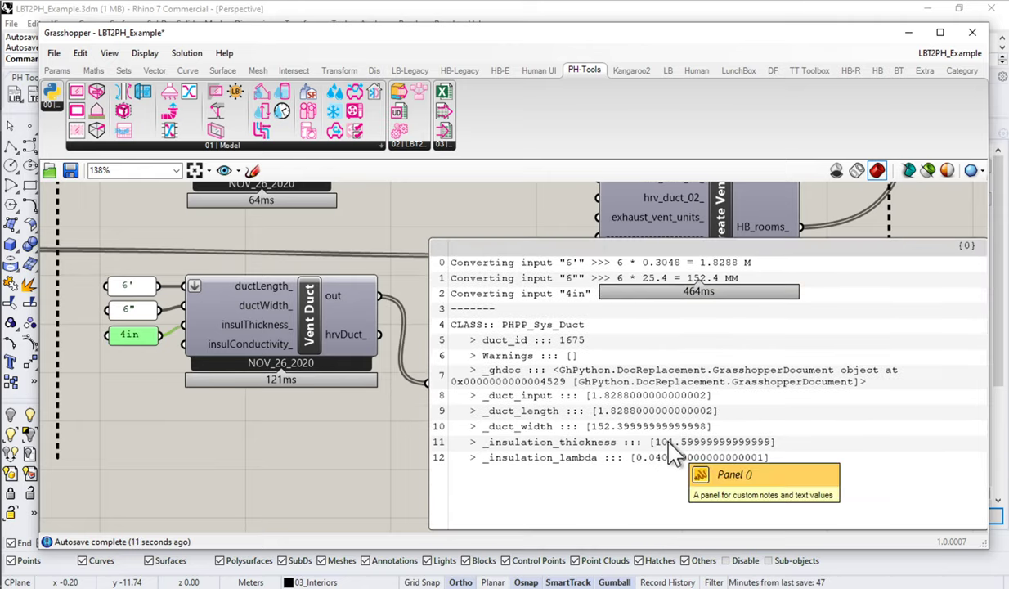
pyautogui.moveTo(541, 242); pyautogui.dragTo(539, 293)
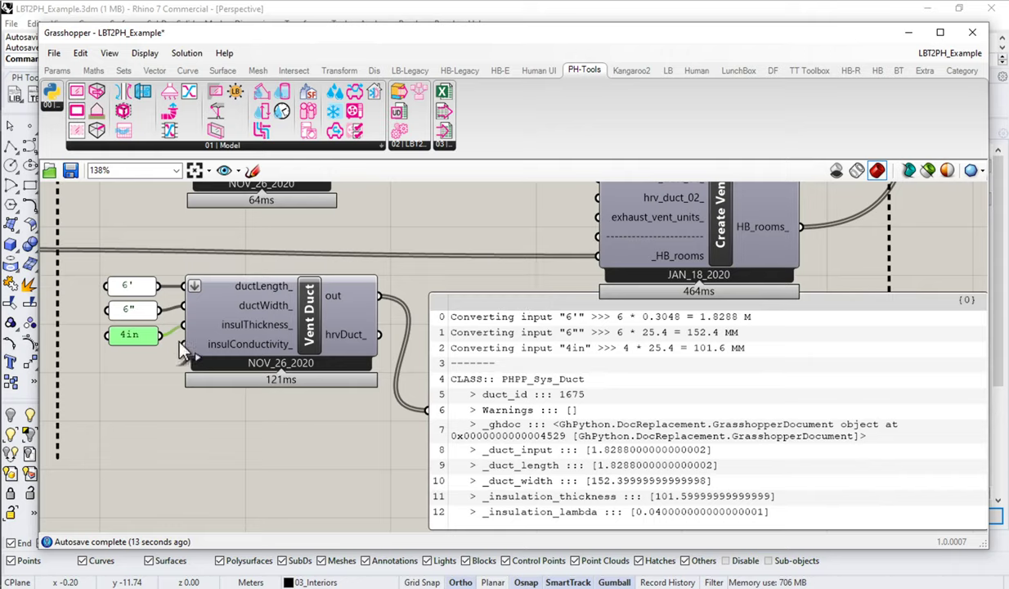
pyautogui.moveTo(217, 354)
# Connect Vent Duct's hrvDuct_ output to Create Vent System's hrv_duct_02_ input.
pyautogui.click(481, 360)
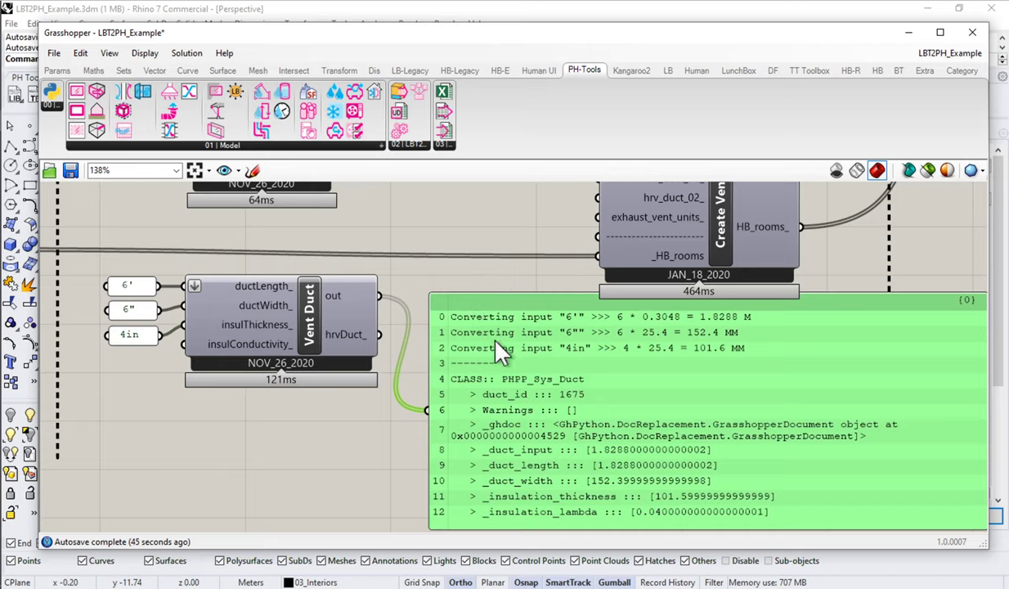
pyautogui.moveTo(491, 343); pyautogui.dragTo(332, 517, button='right')
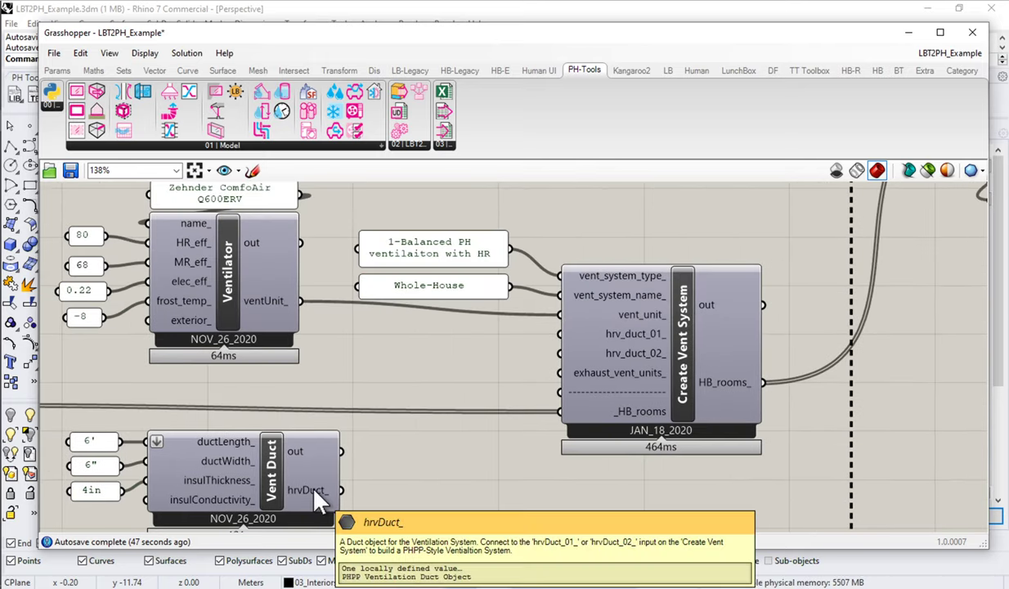
pyautogui.moveTo(342, 491); pyautogui.dragTo(563, 354)
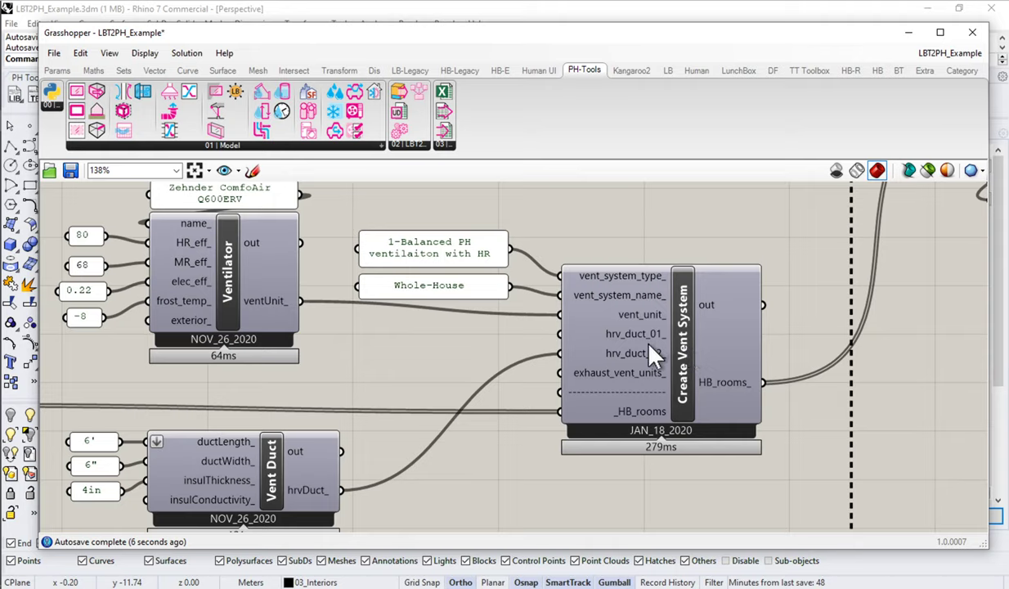
pyautogui.moveTo(650, 343)
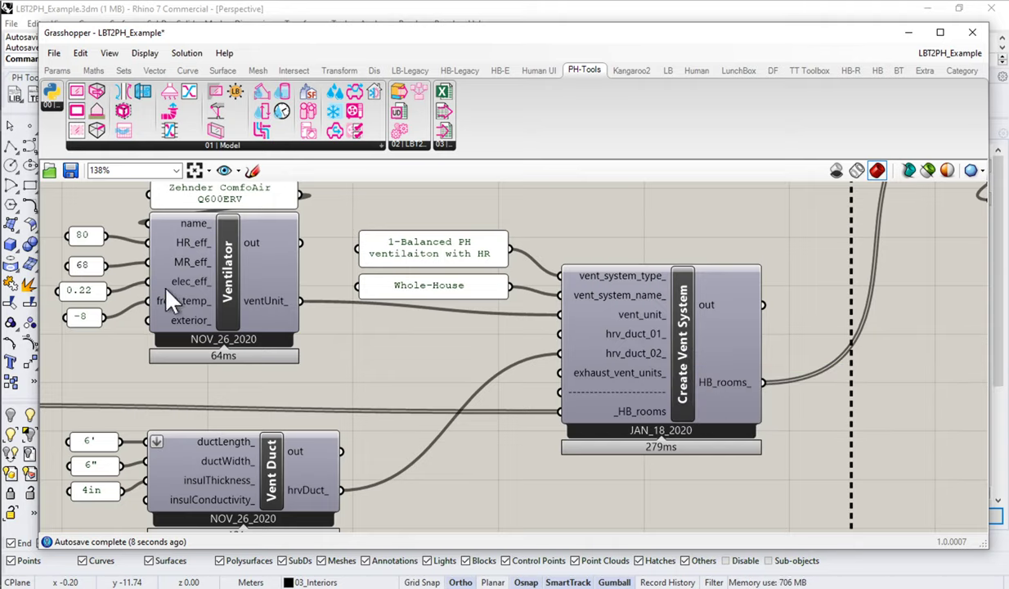
pyautogui.moveTo(279, 482)
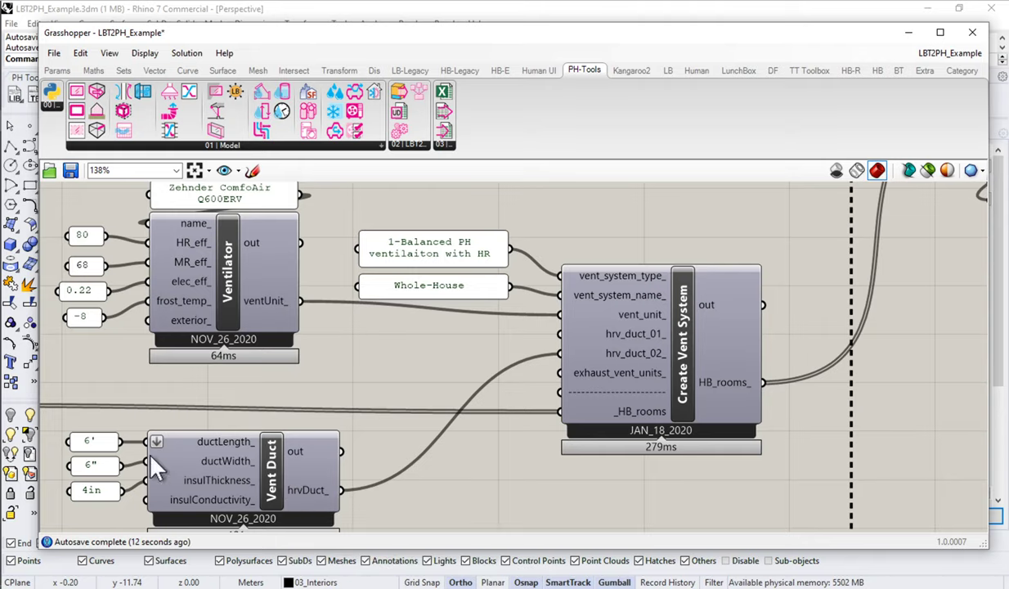
pyautogui.moveTo(635, 376)
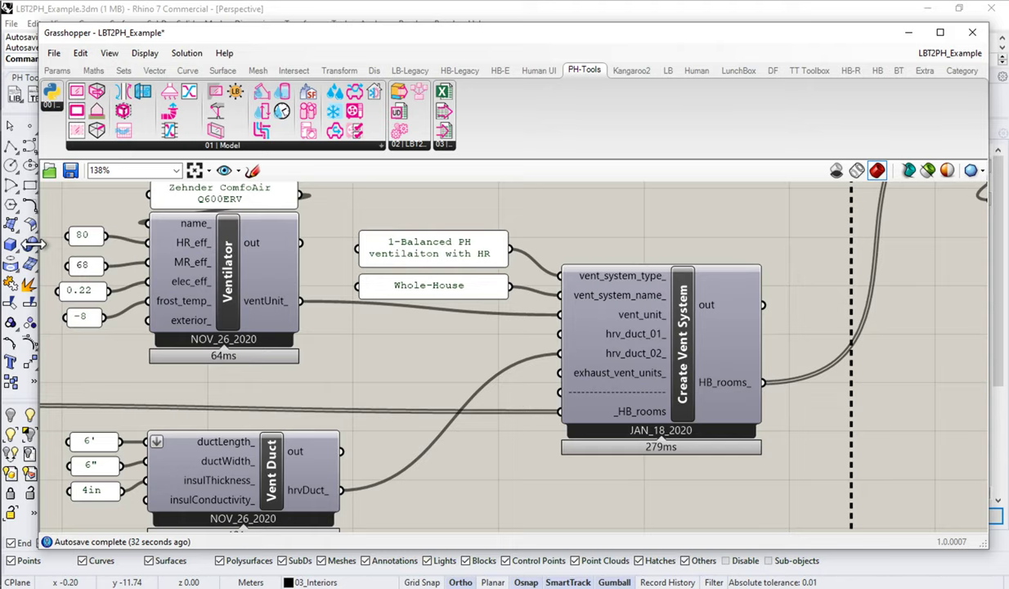
# Narrow Grasshopper and pan, zoom and orbit the Perspective view onto the 103 MECH room.
pyautogui.moveTo(32, 244); pyautogui.dragTo(565, 251)
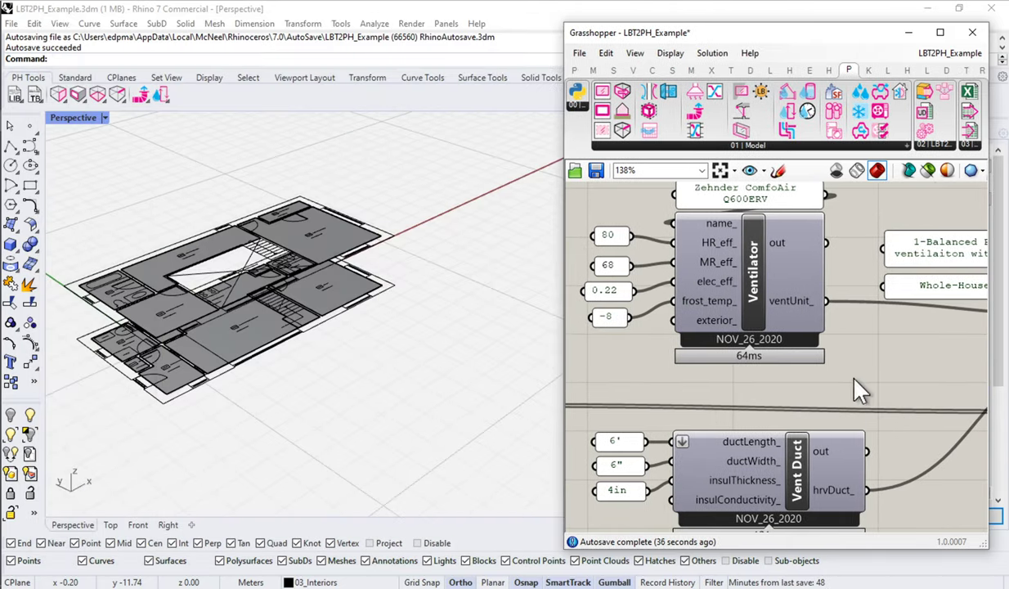
pyautogui.moveTo(886, 385); pyautogui.dragTo(705, 381, button='right')
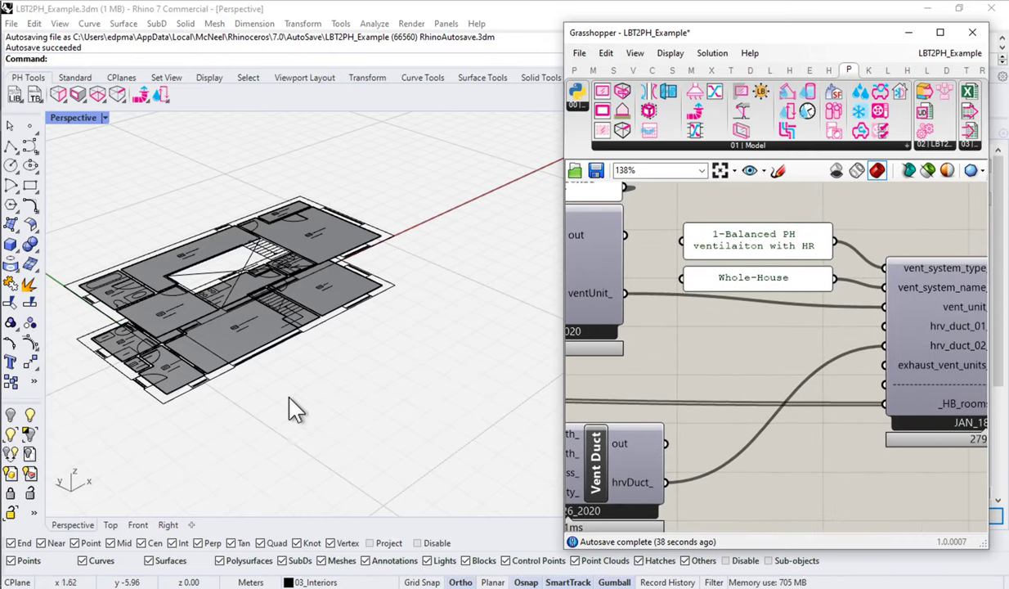
pyautogui.keyDown('shift'); pyautogui.moveTo(248, 421); pyautogui.dragTo(273, 397, button='right'); pyautogui.keyUp('shift')
pyautogui.scroll(10, 272, 396)
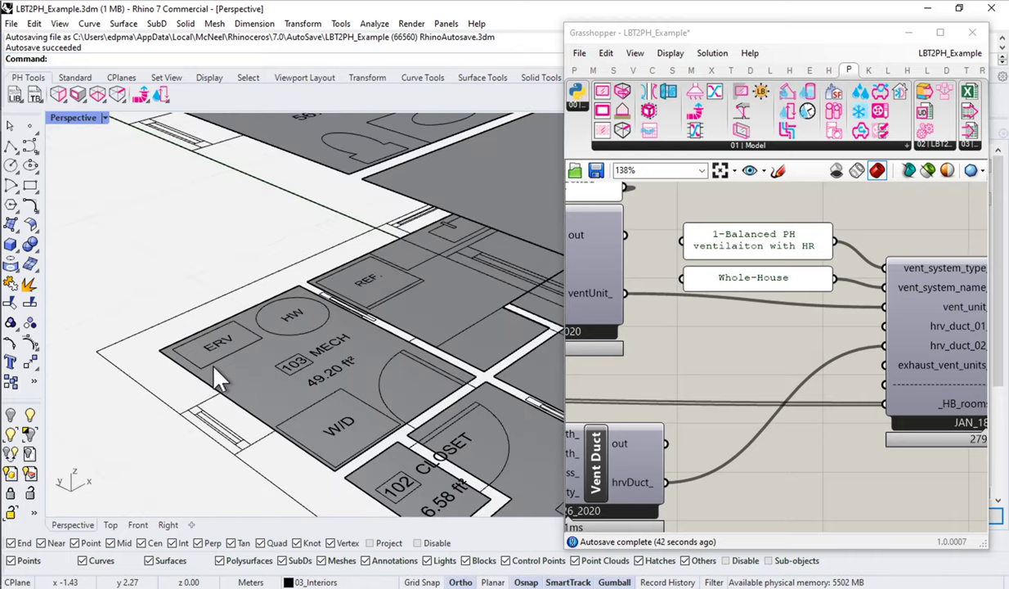
pyautogui.scroll(-10, 231, 343)
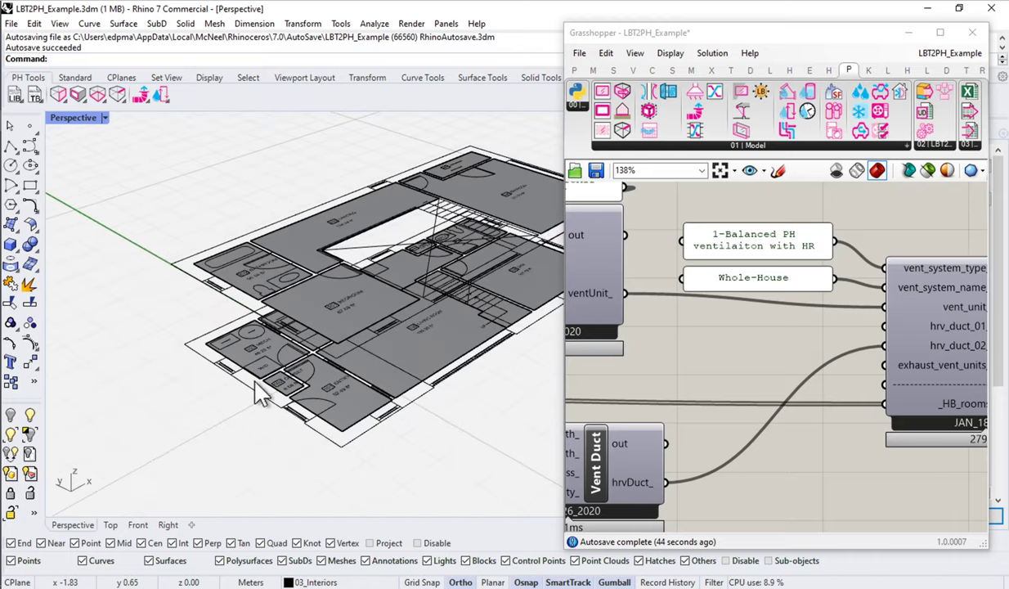
pyautogui.scroll(8, 233, 343)
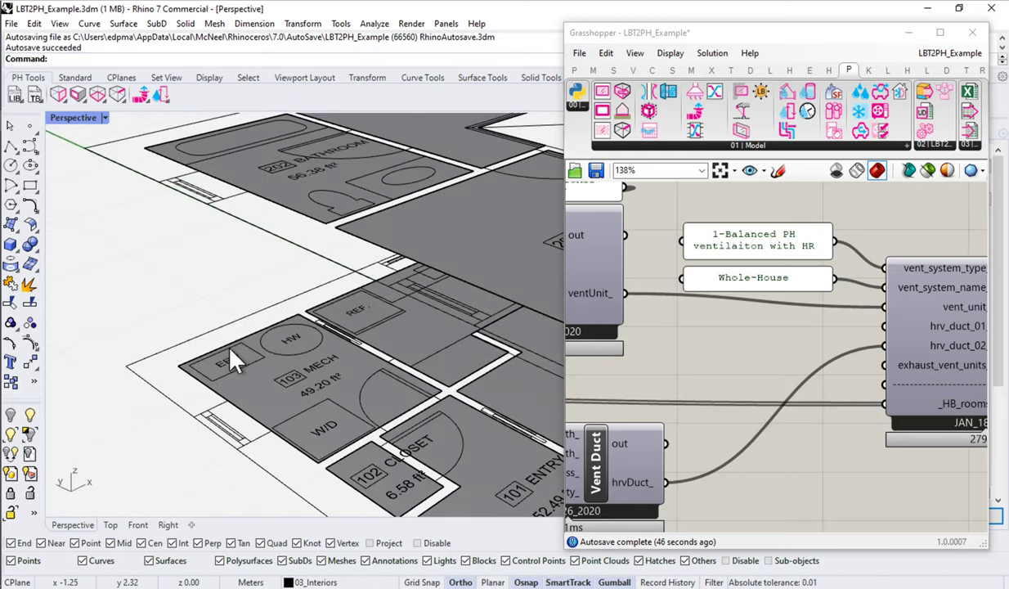
pyautogui.moveTo(353, 359); pyautogui.dragTo(327, 299, button='right')
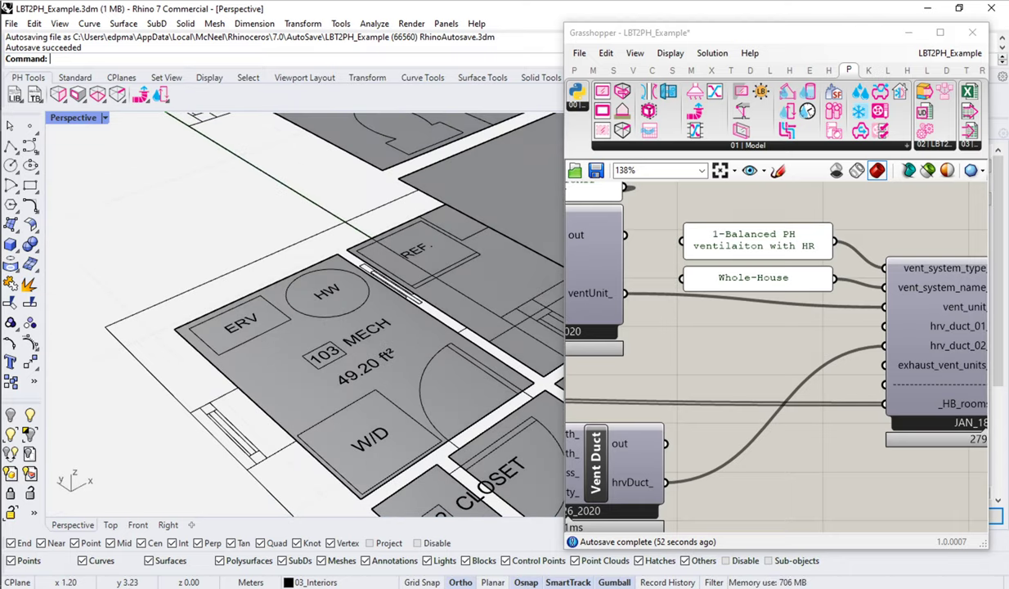
# Minimize Grasshopper and create a new Rhino layer named 04_Systems.
pyautogui.click(908, 32)
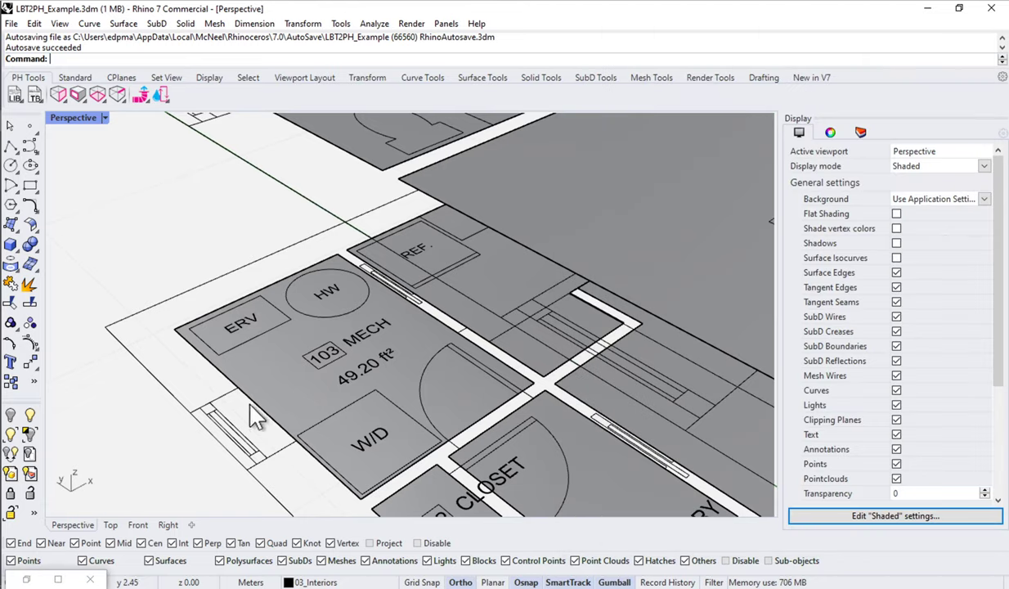
pyautogui.click(861, 132)
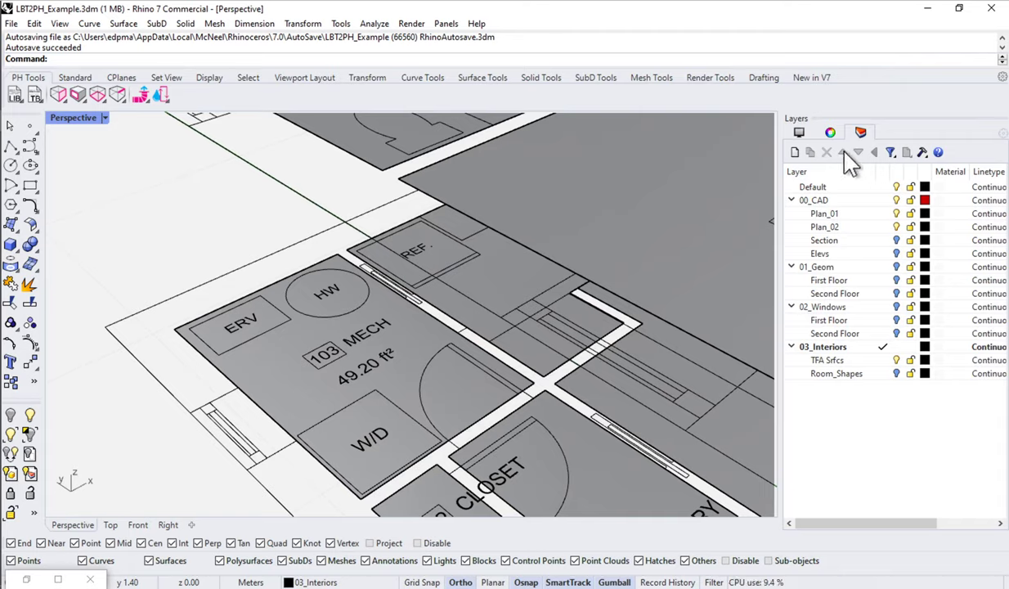
pyautogui.click(795, 153)
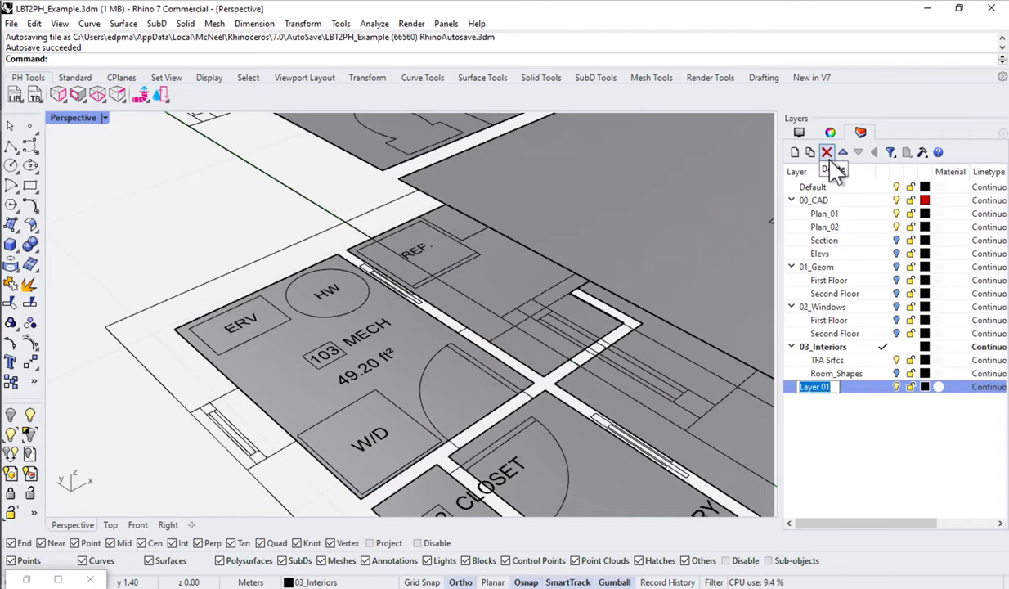
pyautogui.write('04_Systems')
pyautogui.press('Return')
# Add an ERV sublayer under 04_Systems and make it the current layer.
pyautogui.click(810, 153)
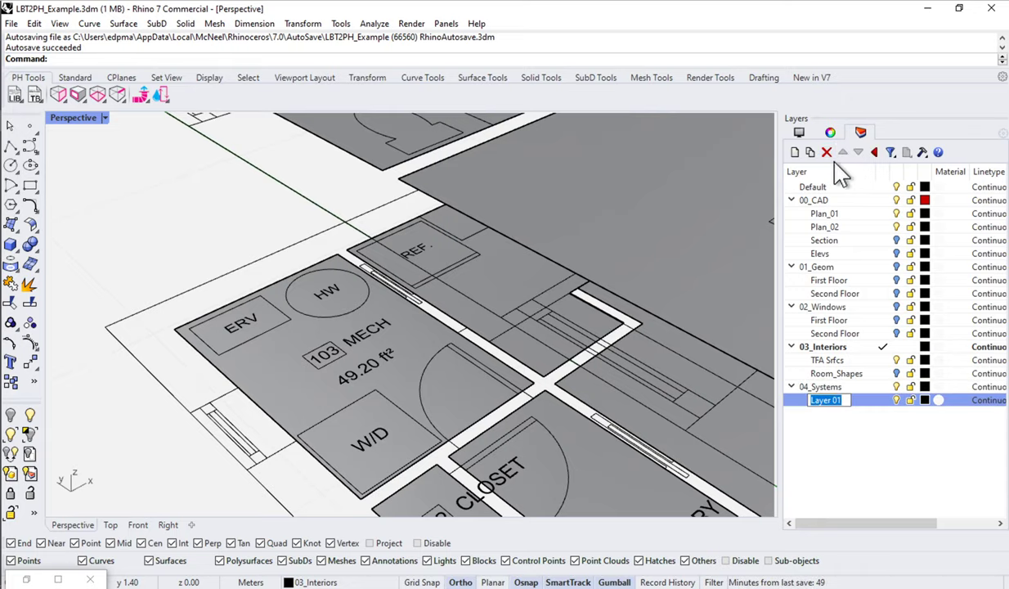
pyautogui.write('ERV')
pyautogui.press('Return')
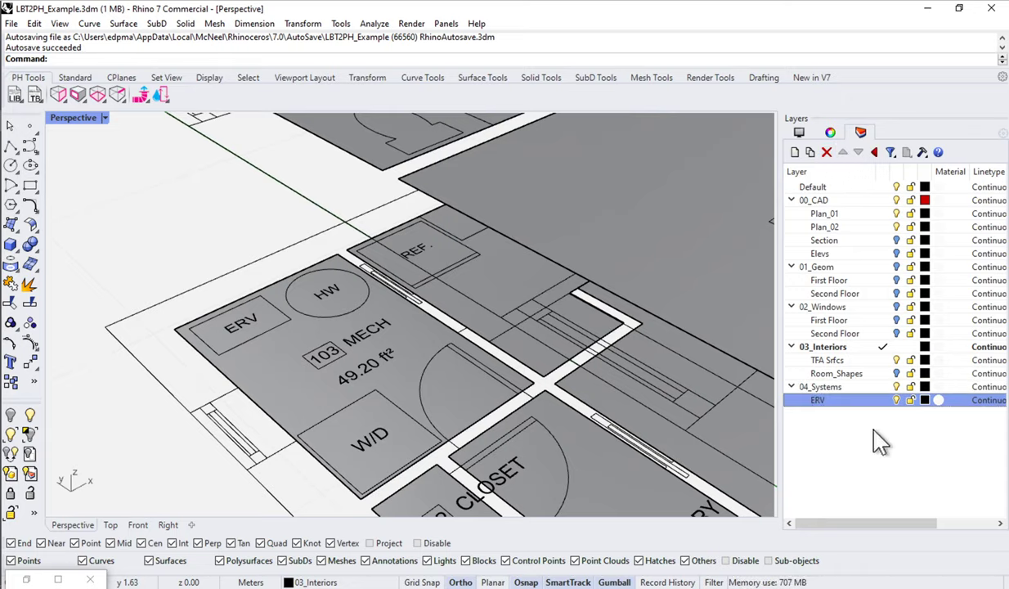
pyautogui.click(882, 400)
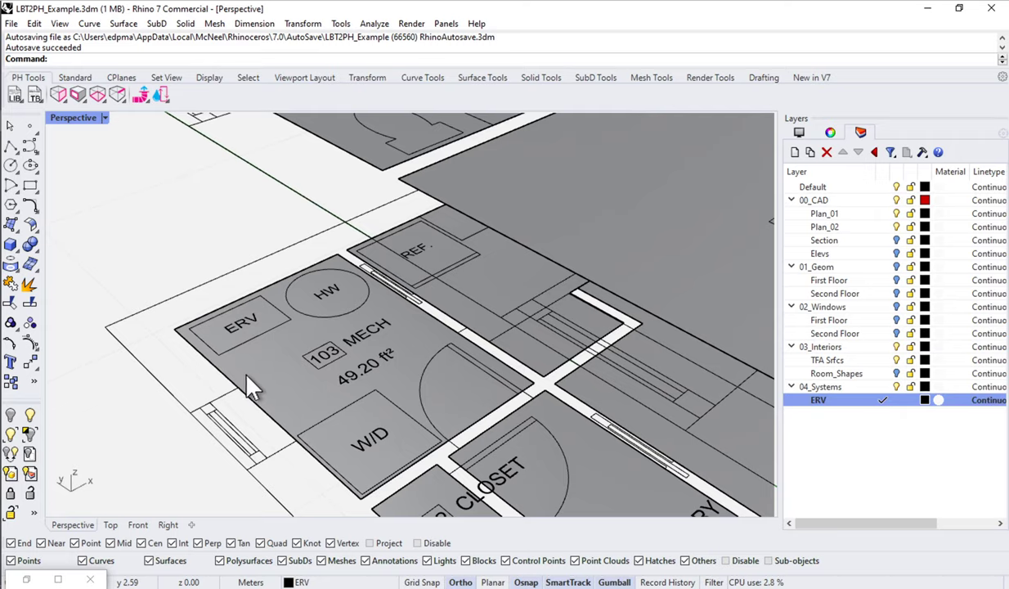
pyautogui.moveTo(244, 370)
pyautogui.mouseDown(button='right')
pyautogui.moveTo(259, 349)
pyautogui.moveTo(250, 356)
pyautogui.mouseUp(button='right')
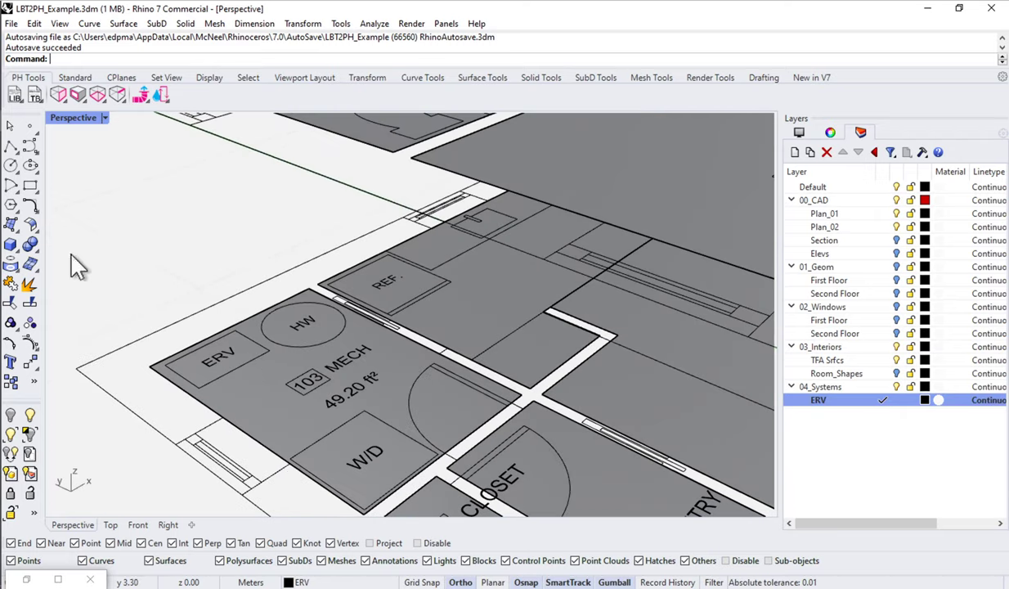
# Draw a box over the ERV rectangle in the MECH room to represent the unit.
pyautogui.click(10, 244)
pyautogui.click(167, 362)
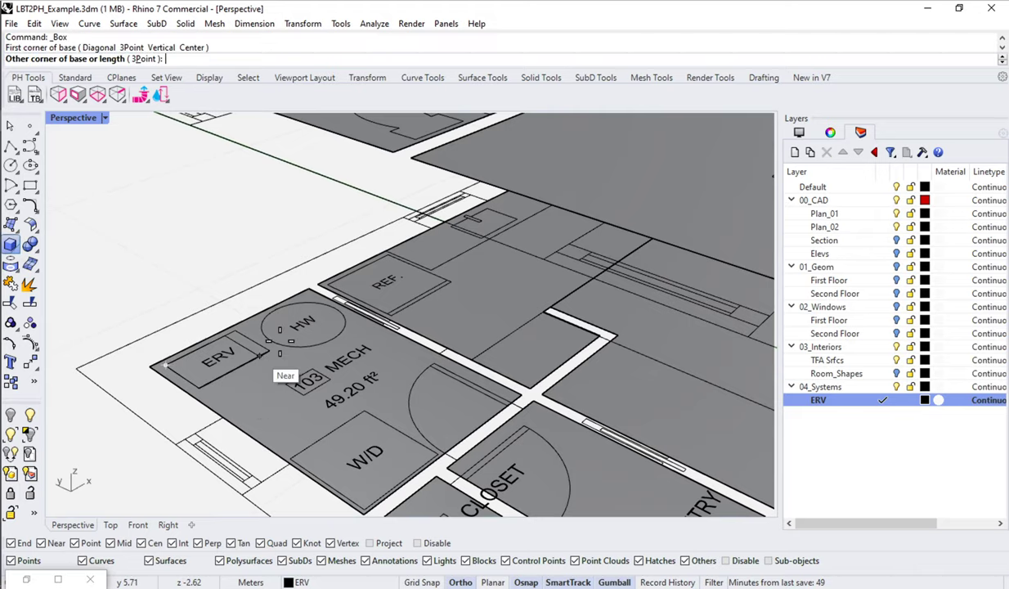
pyautogui.click(269, 350)
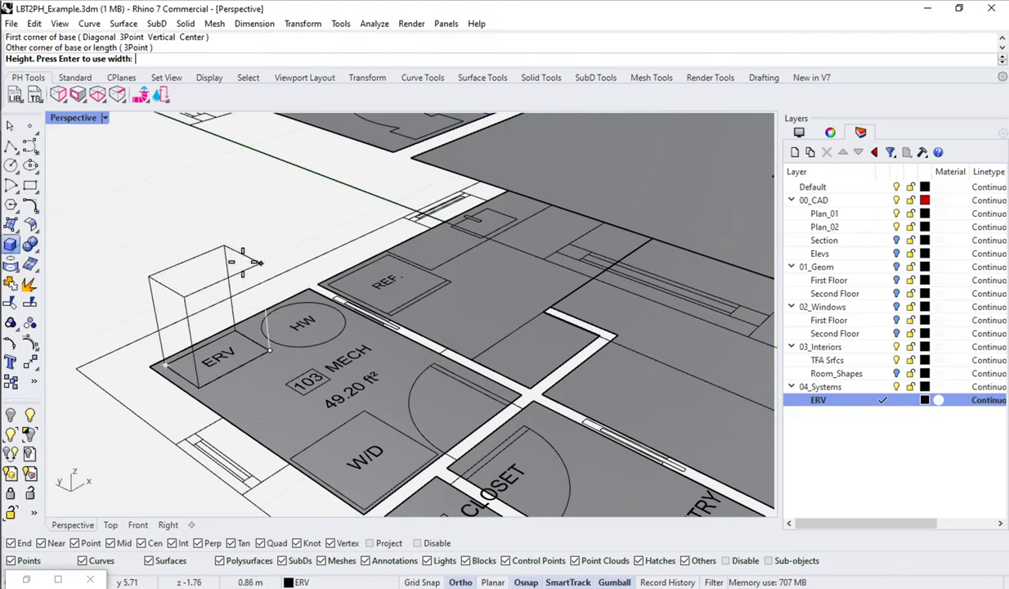
pyautogui.click(243, 262)
pyautogui.moveTo(243, 270)
pyautogui.mouseDown(button='right')
pyautogui.moveTo(233, 356)
pyautogui.moveTo(502, 334)
pyautogui.mouseUp(button='right')
pyautogui.scroll(-3, 371, 314)
# Lift the ERV box above the floor plan with the gumball and orbit to inspect it.
pyautogui.click(365, 307)
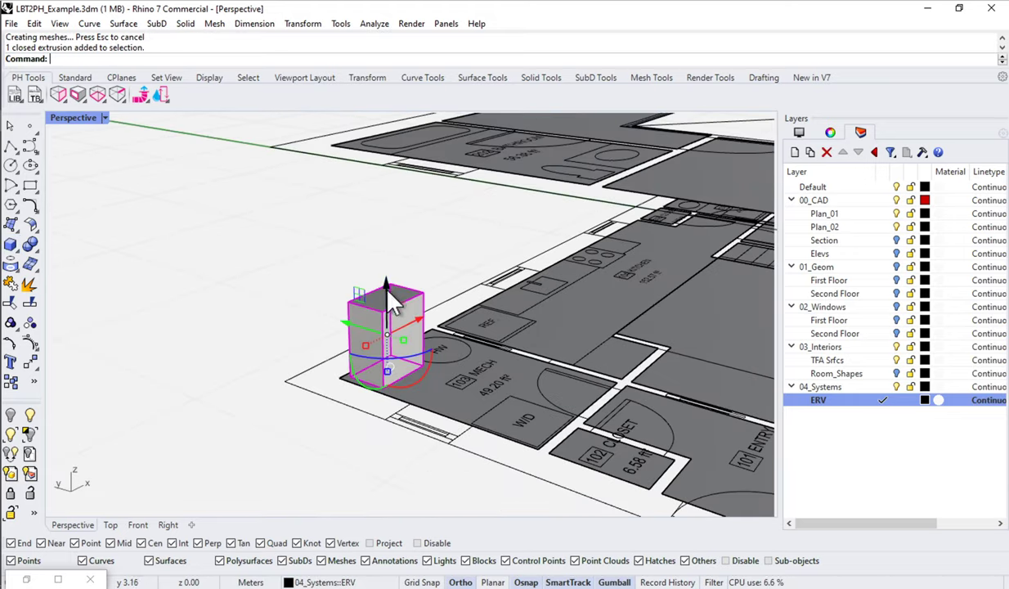
pyautogui.moveTo(388, 284)
pyautogui.mouseDown()
pyautogui.moveTo(386, 251)
pyautogui.moveTo(388, 264)
pyautogui.mouseUp()
pyautogui.click(282, 317)
pyautogui.moveTo(434, 359); pyautogui.dragTo(432, 328, button='right')
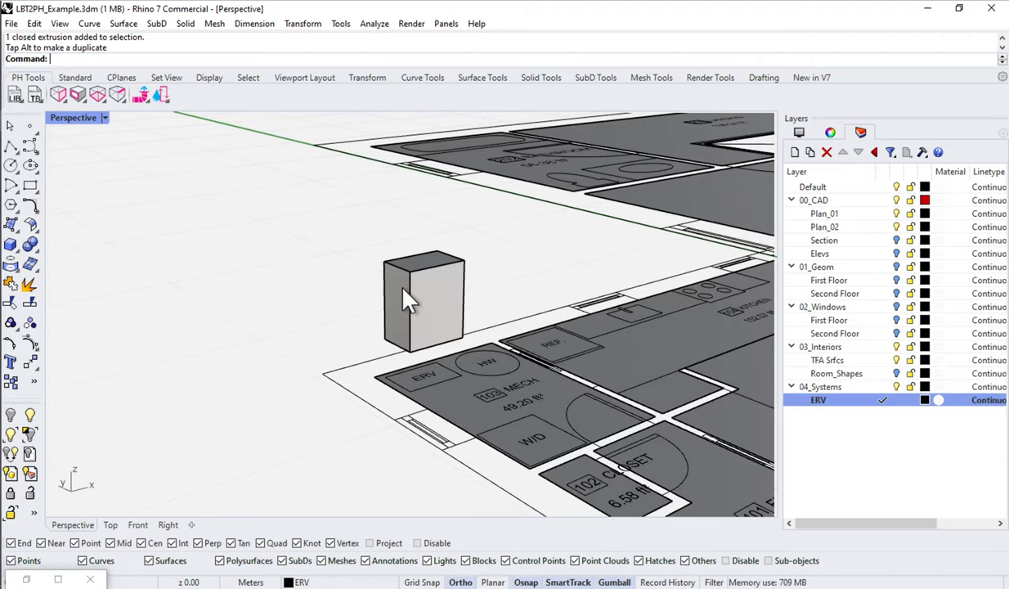
pyautogui.moveTo(406, 316); pyautogui.dragTo(428, 341, button='right')
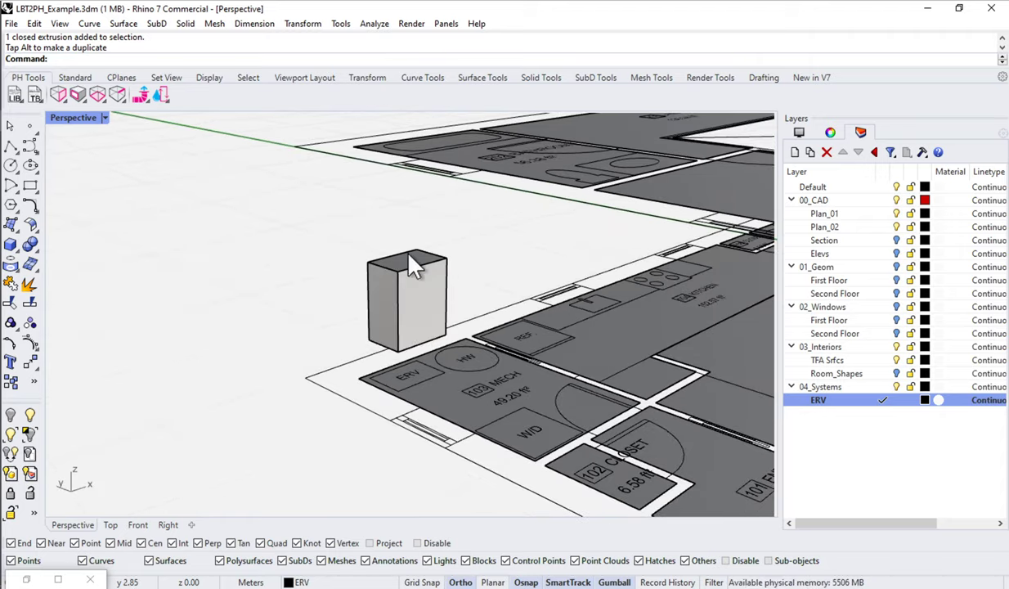
pyautogui.moveTo(407, 302); pyautogui.dragTo(438, 303, button='right')
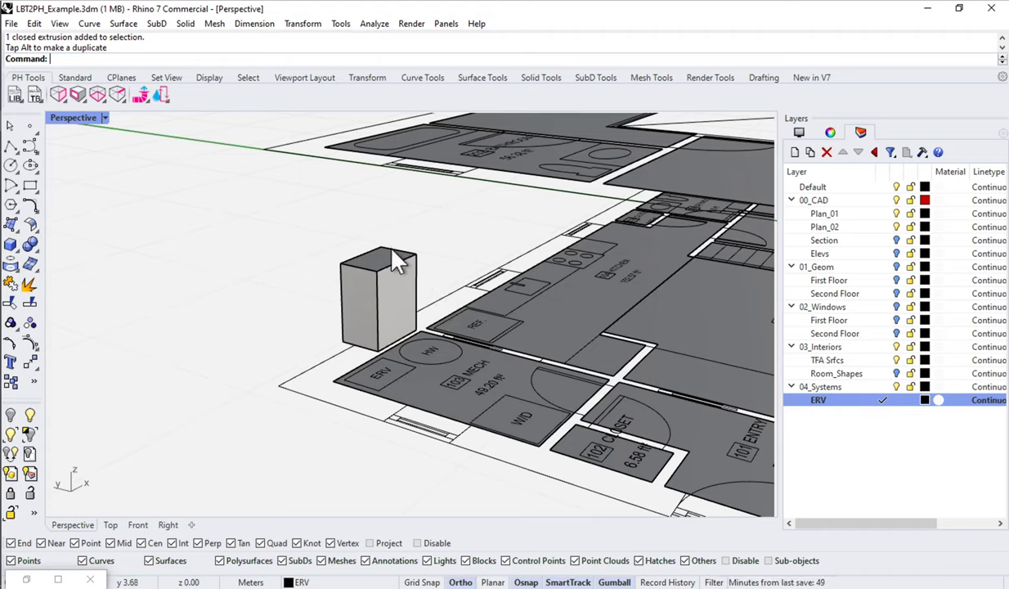
pyautogui.moveTo(379, 266); pyautogui.dragTo(550, 378, button='right')
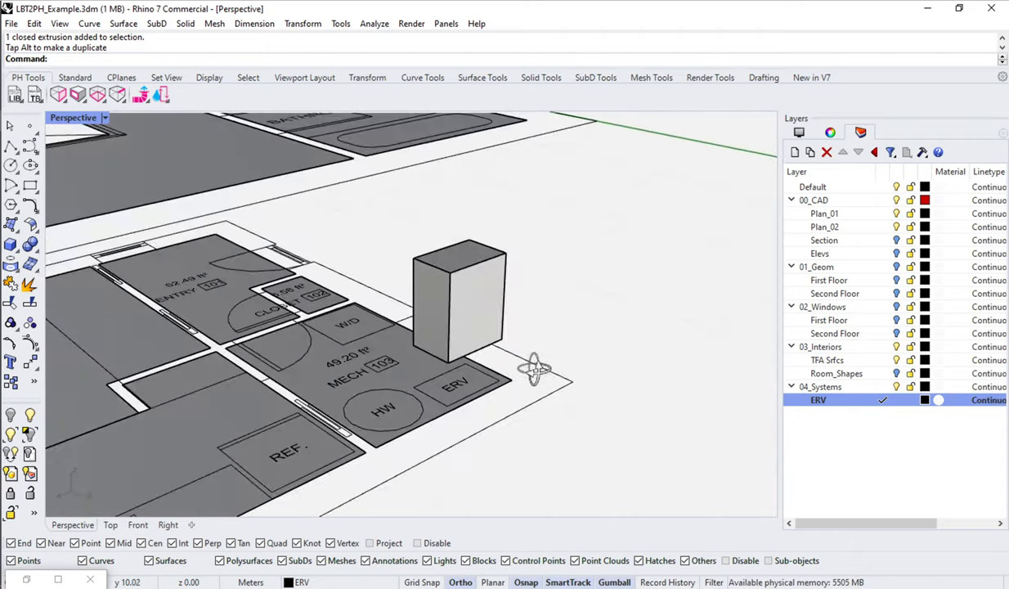
pyautogui.moveTo(534, 370); pyautogui.dragTo(536, 389, button='right')
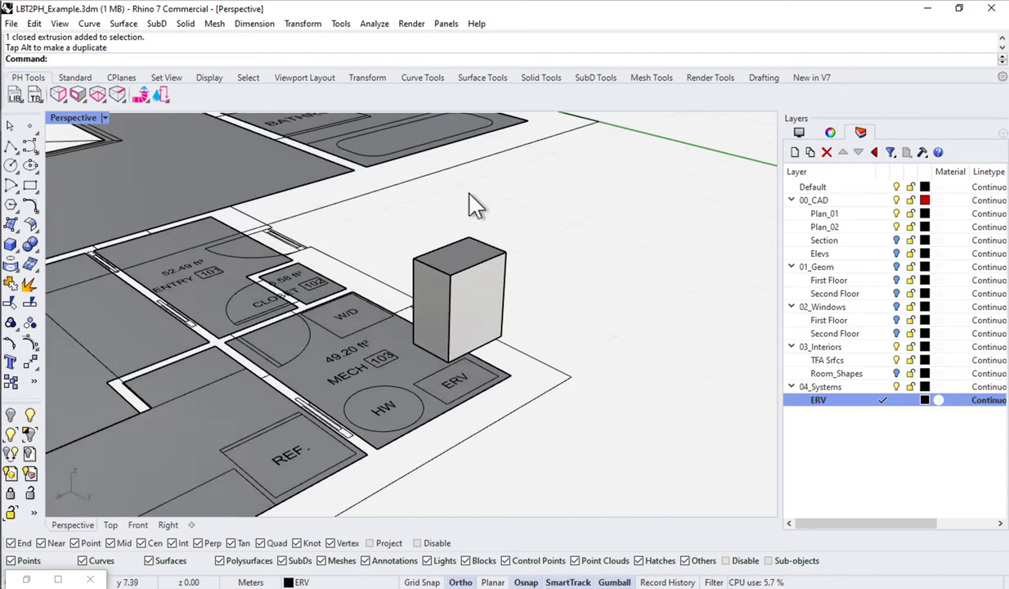
# Draw a vertical line rising from the ERV box's top corner.
pyautogui.click(11, 148)
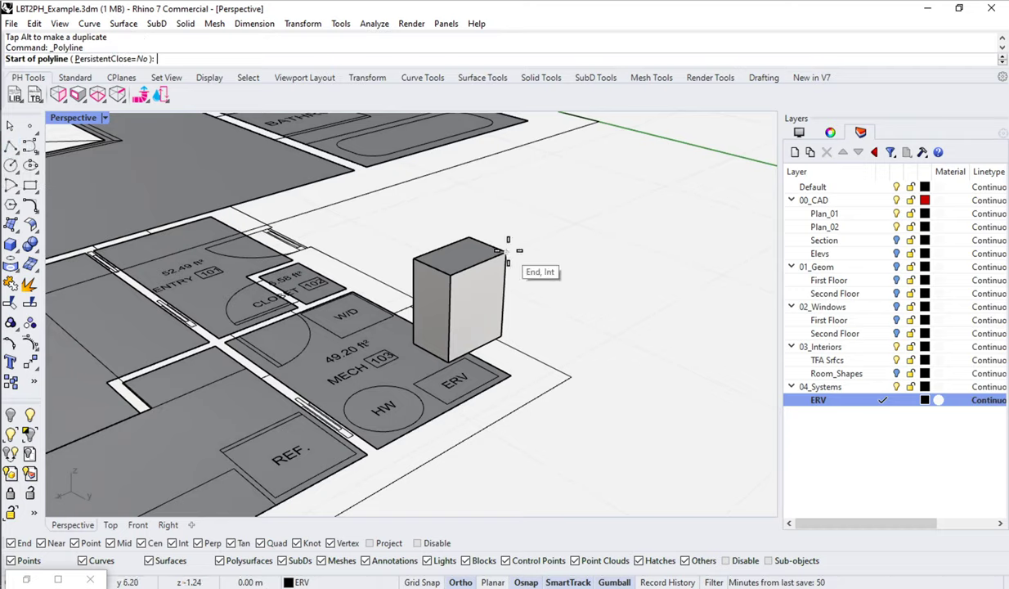
pyautogui.write('v')
pyautogui.press('Return')
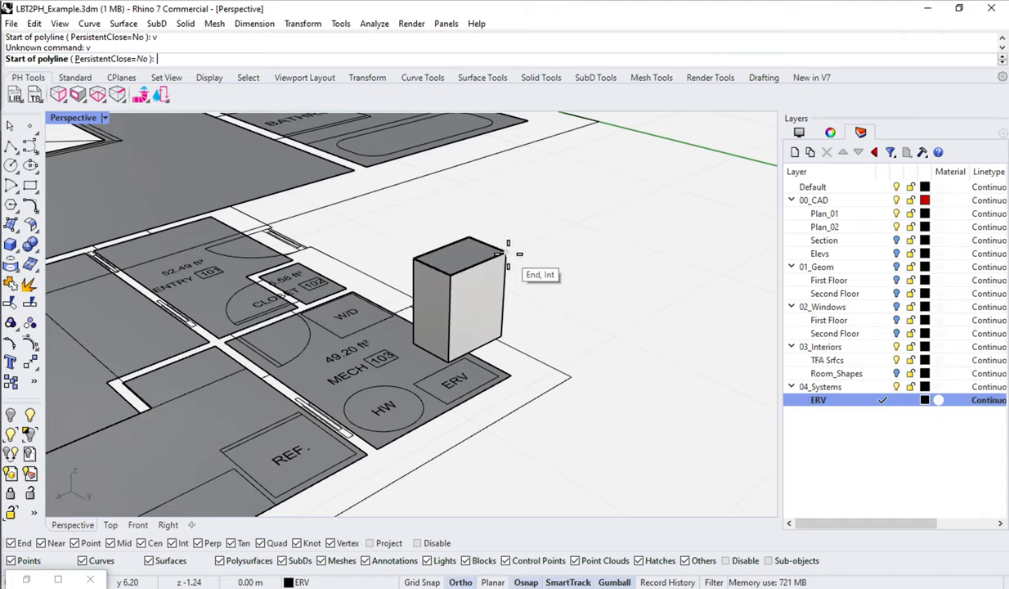
pyautogui.press('Escape')
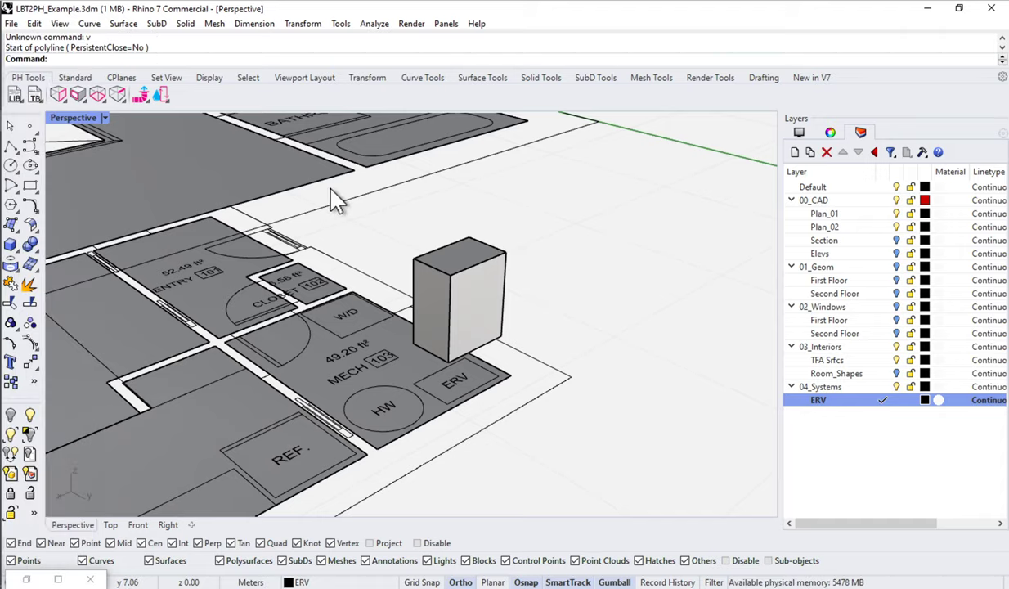
pyautogui.click(15, 152)
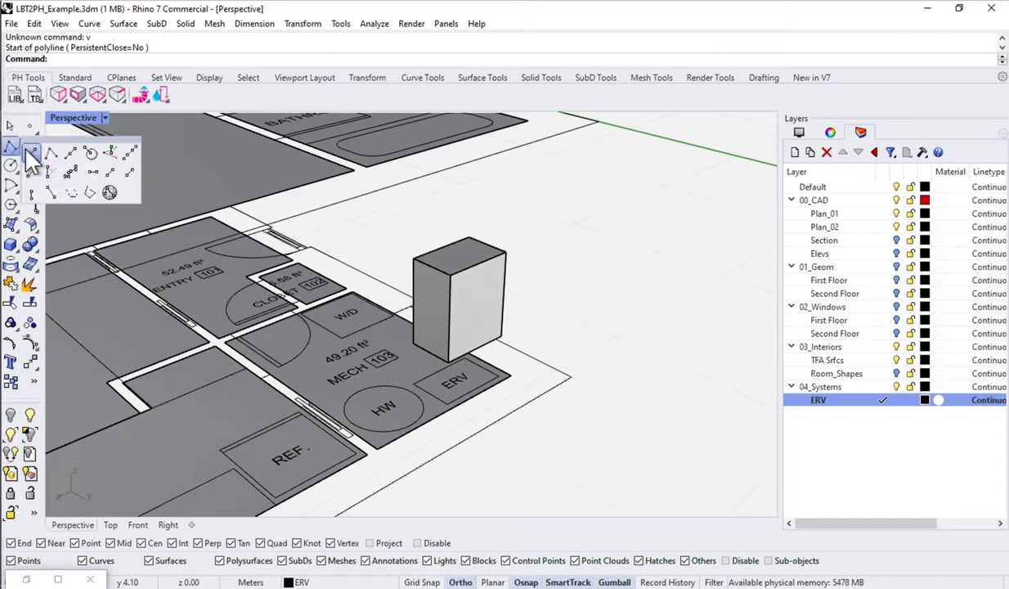
pyautogui.click(28, 140)
pyautogui.click(176, 59)
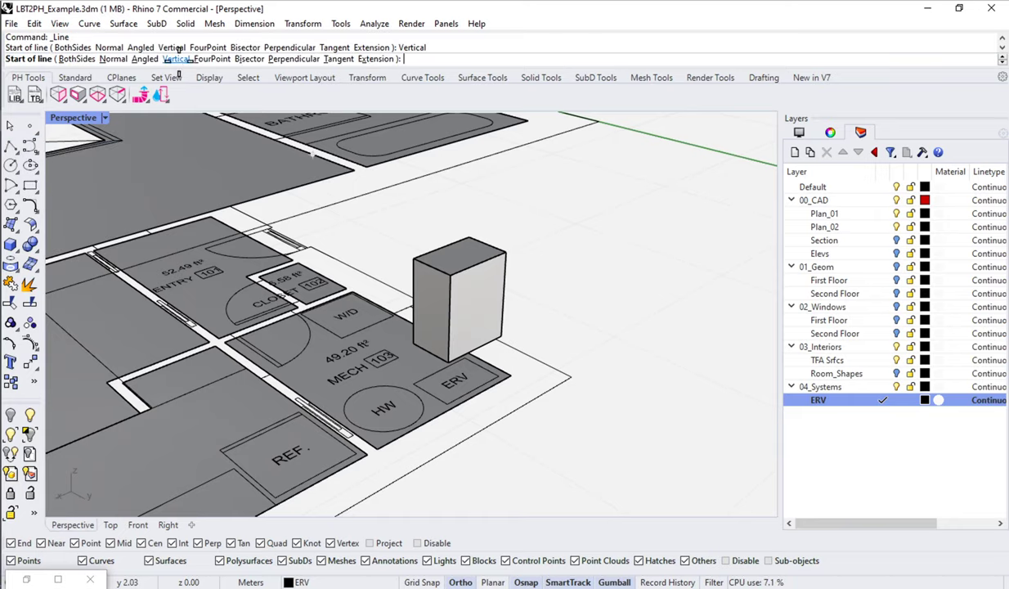
pyautogui.click(507, 256)
pyautogui.scroll(-1, 507, 256)
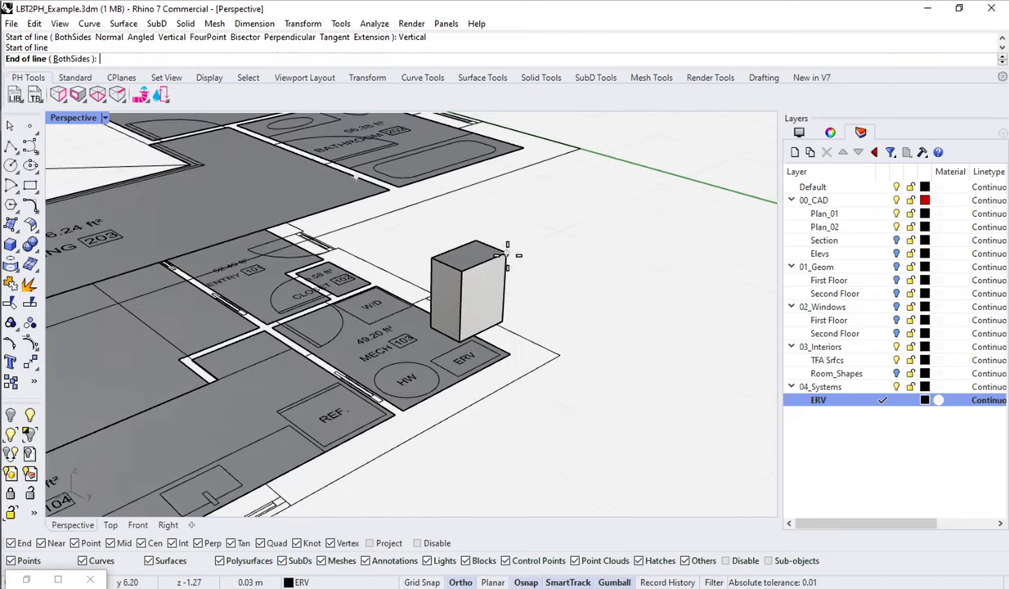
pyautogui.click(514, 188)
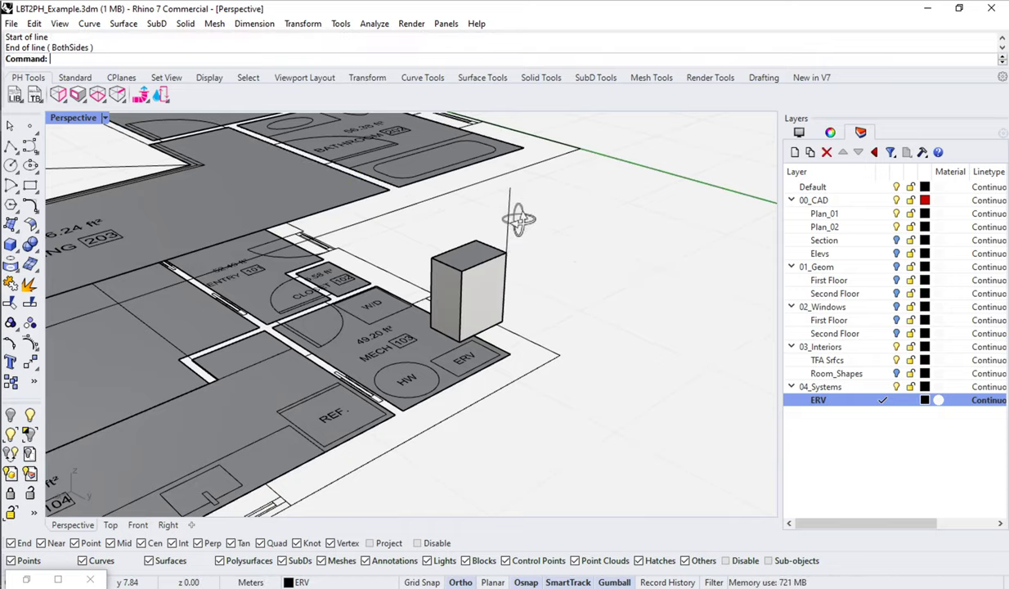
pyautogui.moveTo(520, 216); pyautogui.dragTo(140, 207, button='right')
pyautogui.moveTo(357, 250); pyautogui.dragTo(321, 208, button='right')
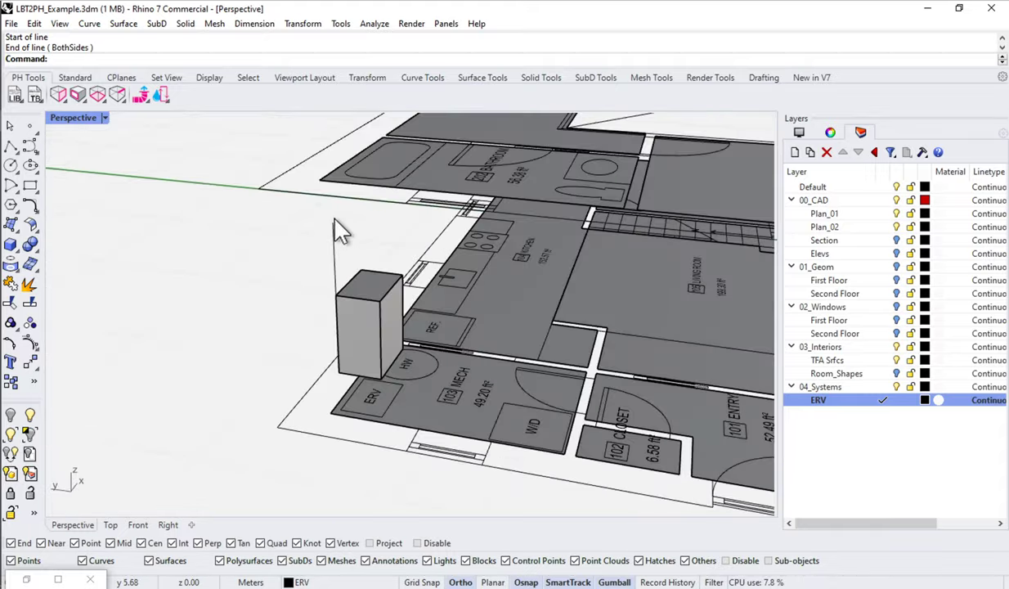
# Draw a short horizontal line from the vertical line's top and select both lines.
pyautogui.rightClick(322, 208)
pyautogui.click(321, 219)
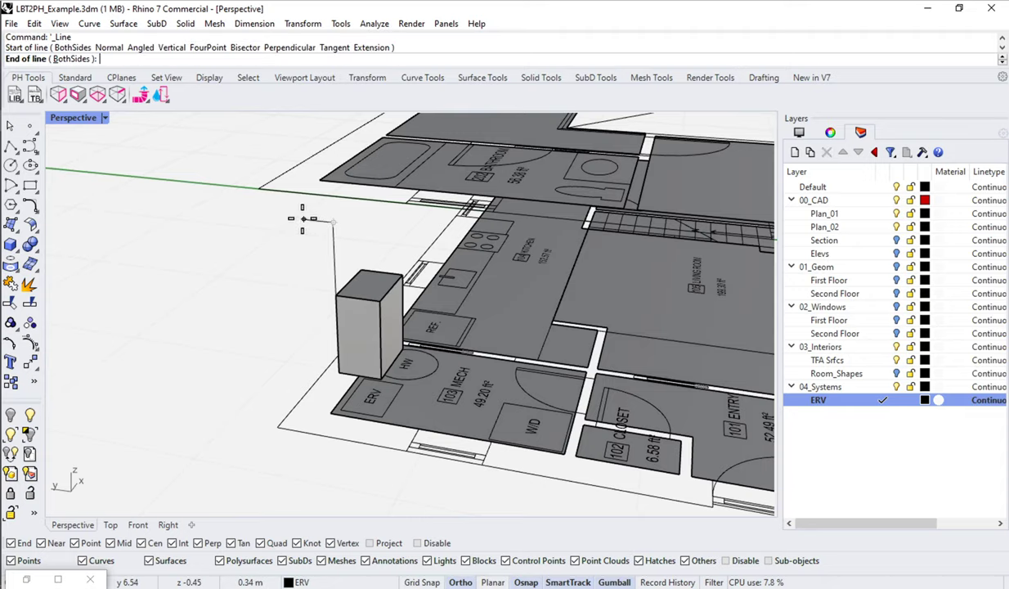
pyautogui.rightClick(277, 410)
pyautogui.moveTo(288, 316); pyautogui.dragTo(559, 252, button='right')
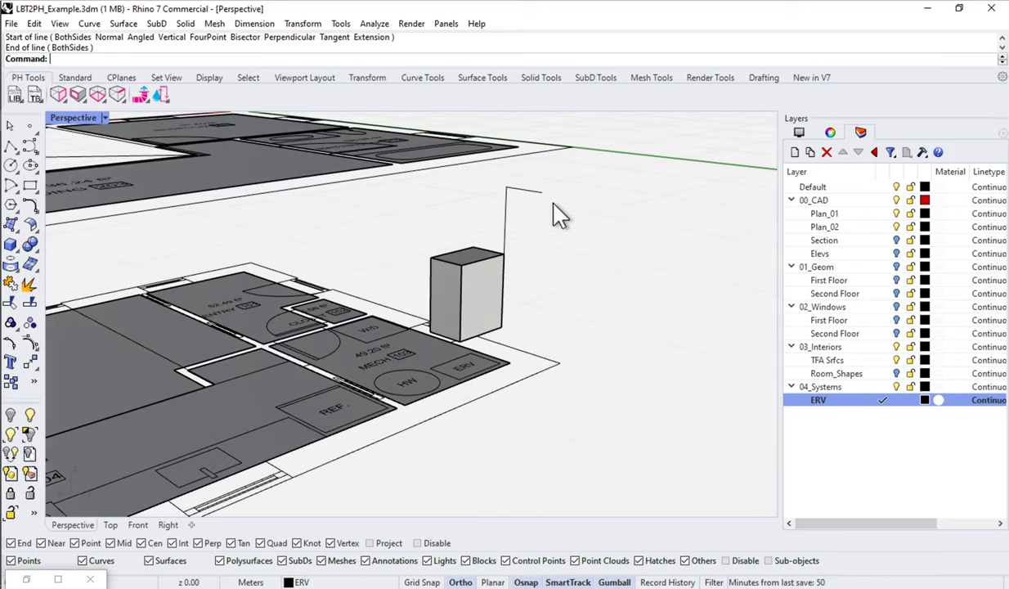
pyautogui.moveTo(566, 219); pyautogui.dragTo(491, 168)
# Slide both new lines sideways onto the ERV box.
pyautogui.moveTo(518, 204); pyautogui.dragTo(530, 229, button='right')
pyautogui.scroll(3, 524, 214)
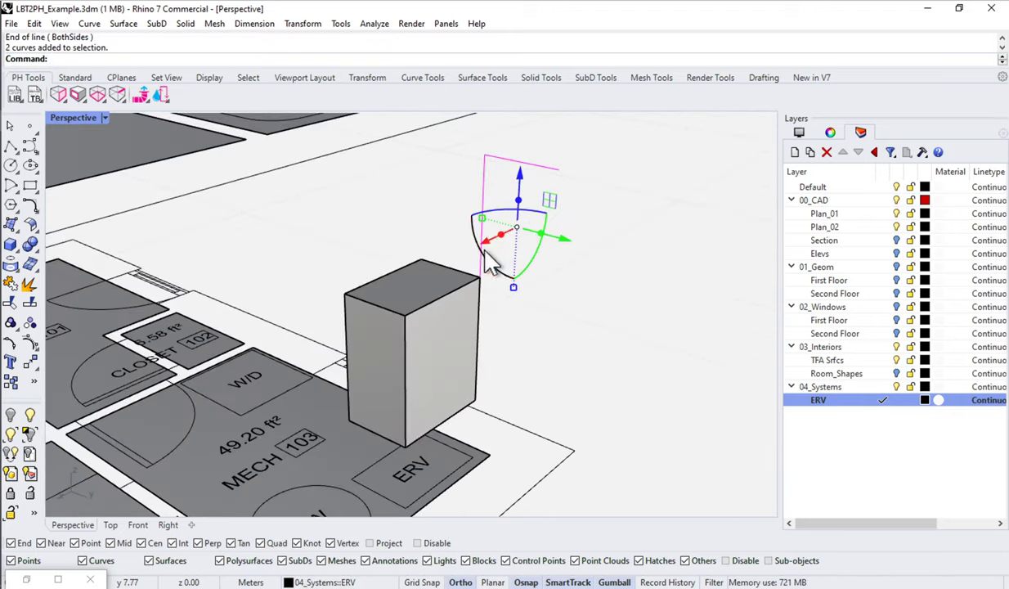
pyautogui.moveTo(487, 249); pyautogui.dragTo(464, 265)
pyautogui.press('Escape')
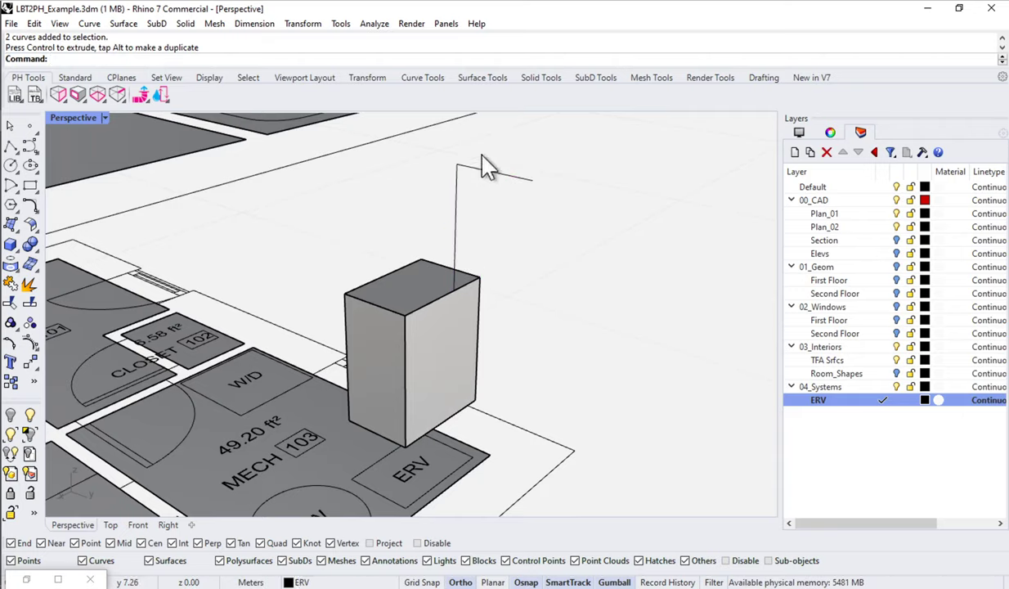
# Join the vertical and top lines into one curve and reposition its vertical segment on the box top.
pyautogui.moveTo(479, 140); pyautogui.dragTo(448, 196)
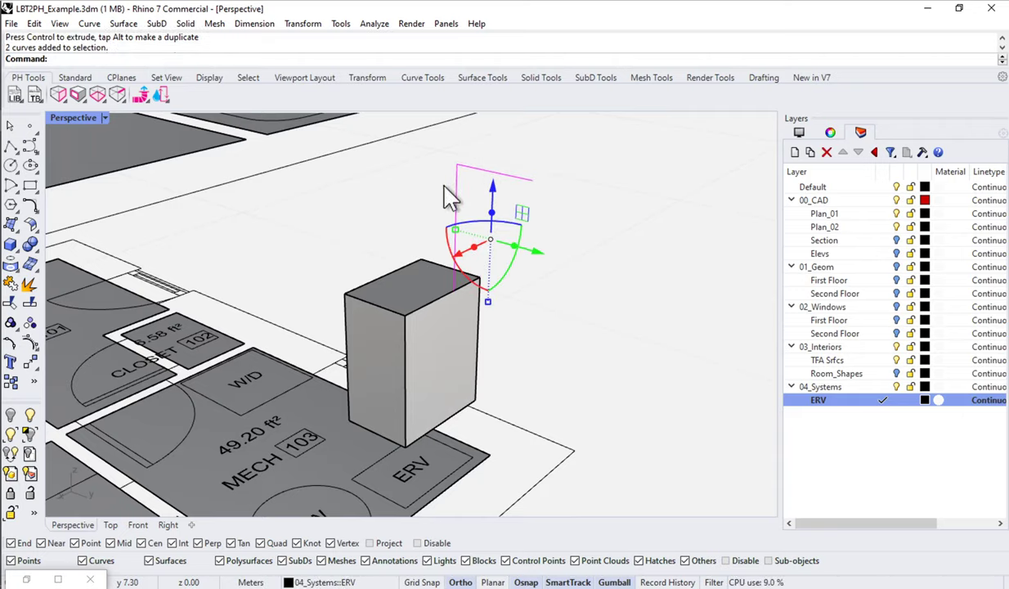
pyautogui.press('Return')
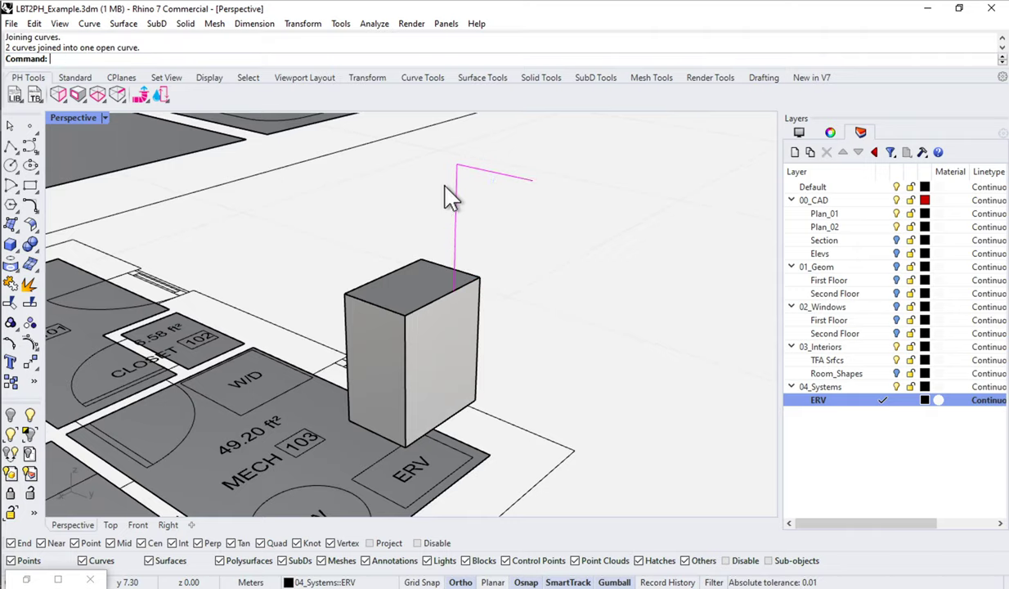
pyautogui.press('Escape')
pyautogui.keyDown('ctrl'); pyautogui.keyDown('shift'); pyautogui.click(458, 221); pyautogui.keyUp('shift'); pyautogui.keyUp('ctrl')
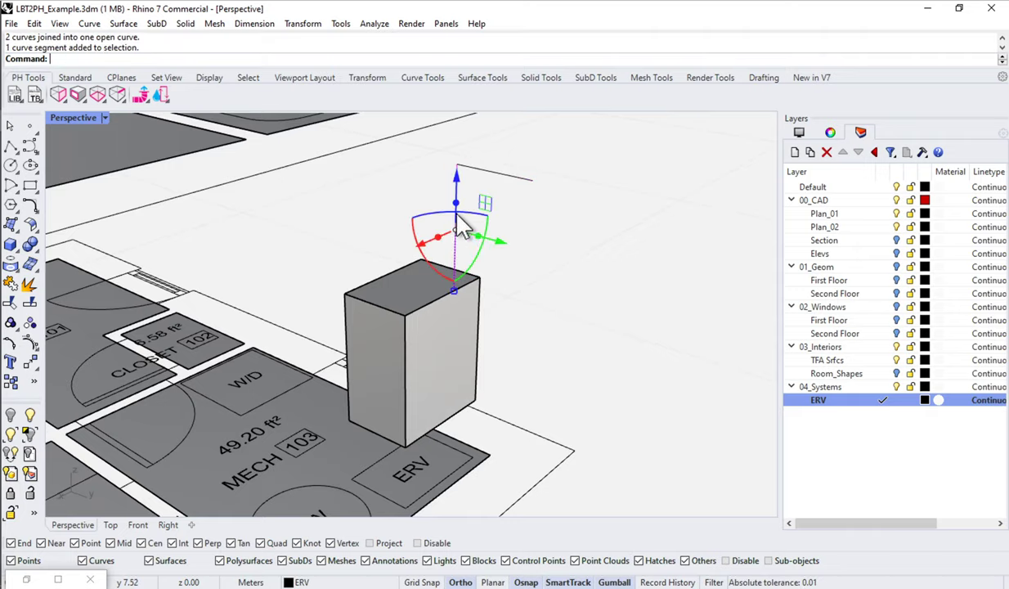
pyautogui.moveTo(497, 244); pyautogui.dragTo(463, 236)
pyautogui.press('Escape')
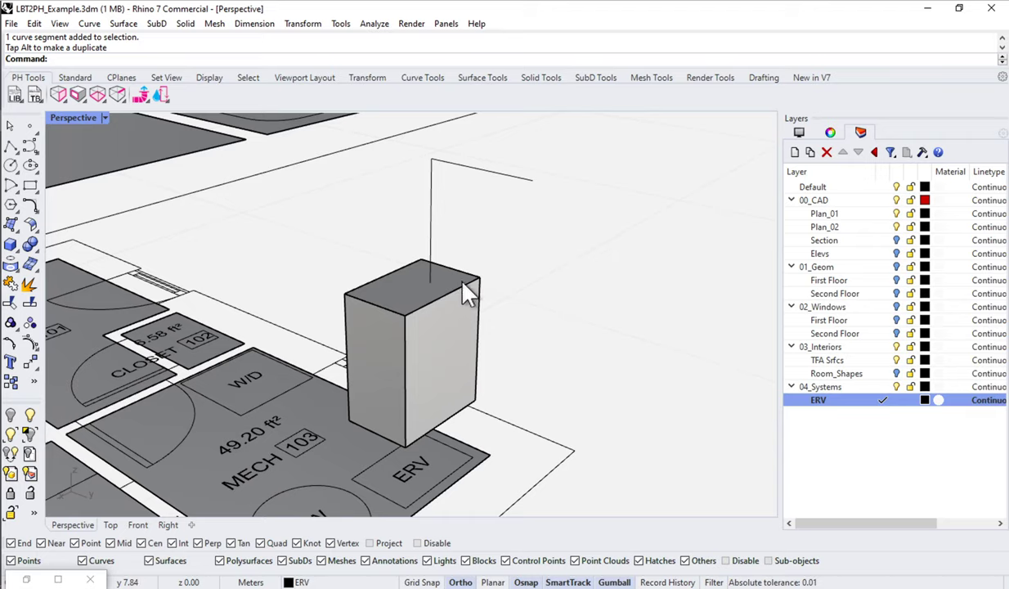
# Nudge the joined duct curve slightly sideways, checking it from orbited views.
pyautogui.scroll(-2, 470, 296)
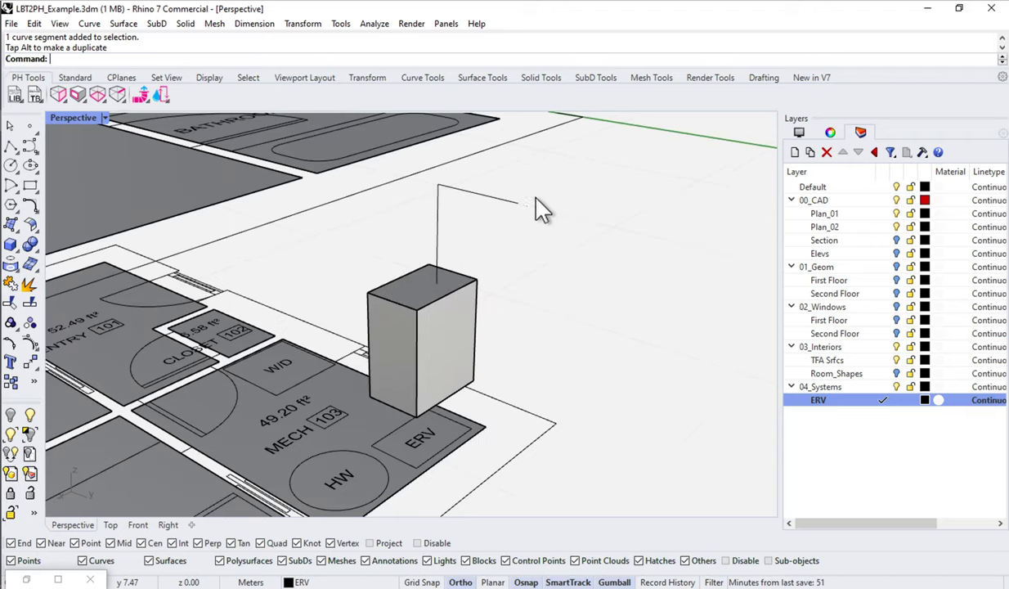
pyautogui.moveTo(471, 288); pyautogui.dragTo(350, 255, button='right')
pyautogui.click(457, 250)
pyautogui.moveTo(417, 254); pyautogui.dragTo(452, 288)
pyautogui.moveTo(413, 248); pyautogui.dragTo(384, 274, button='right')
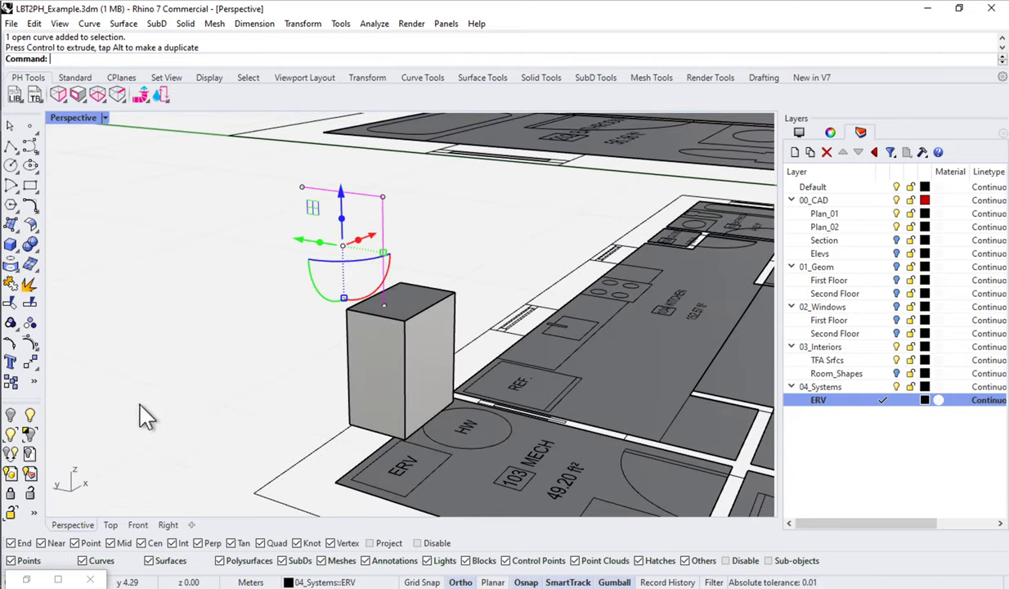
# Add a second Vent Duct component from the Model components list below the original.
pyautogui.click(29, 579)
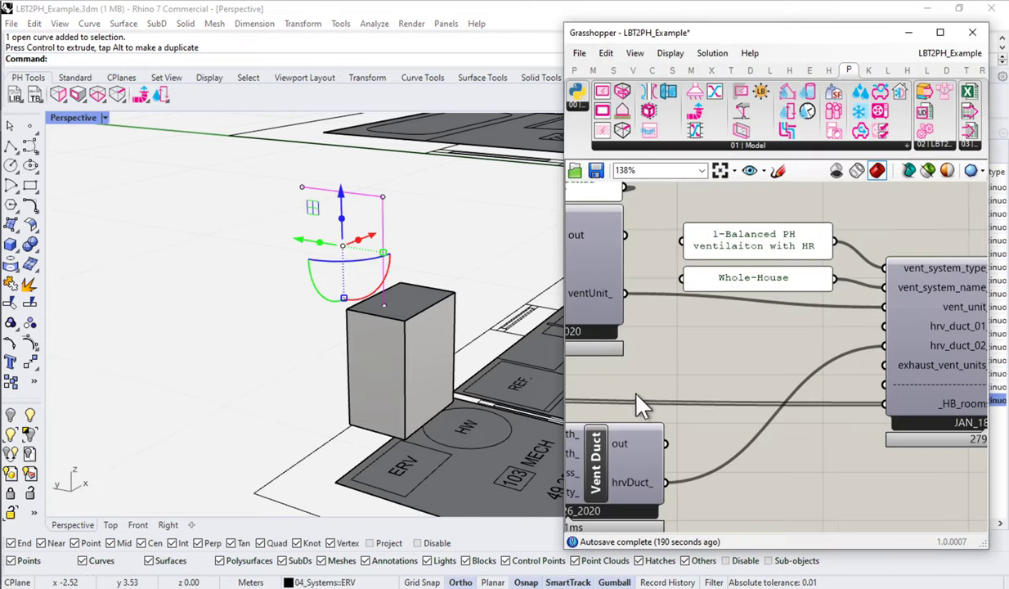
pyautogui.moveTo(636, 388); pyautogui.dragTo(770, 304, button='right')
pyautogui.scroll(-2, 770, 304)
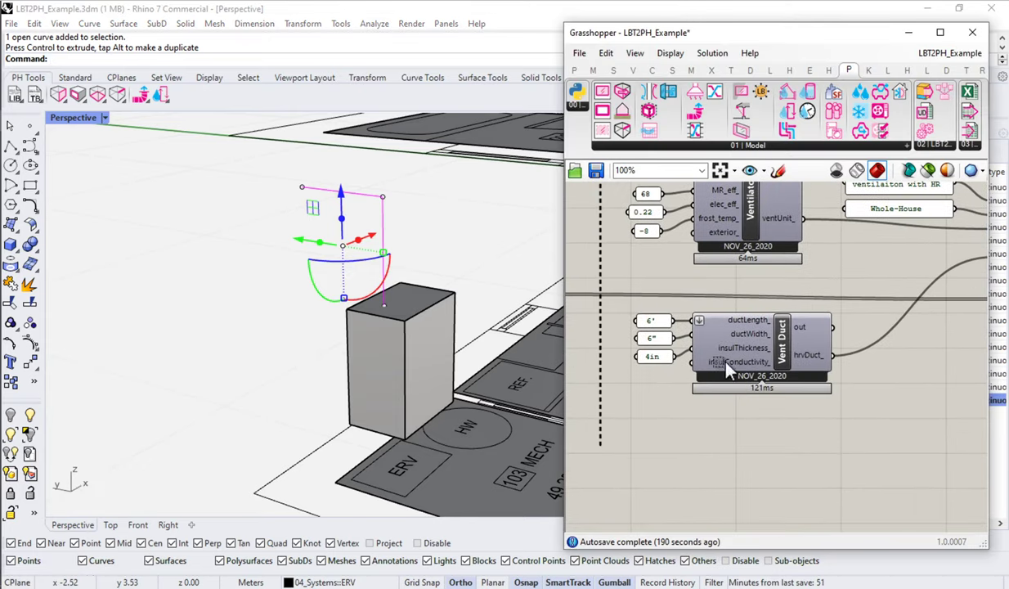
pyautogui.click(776, 366)
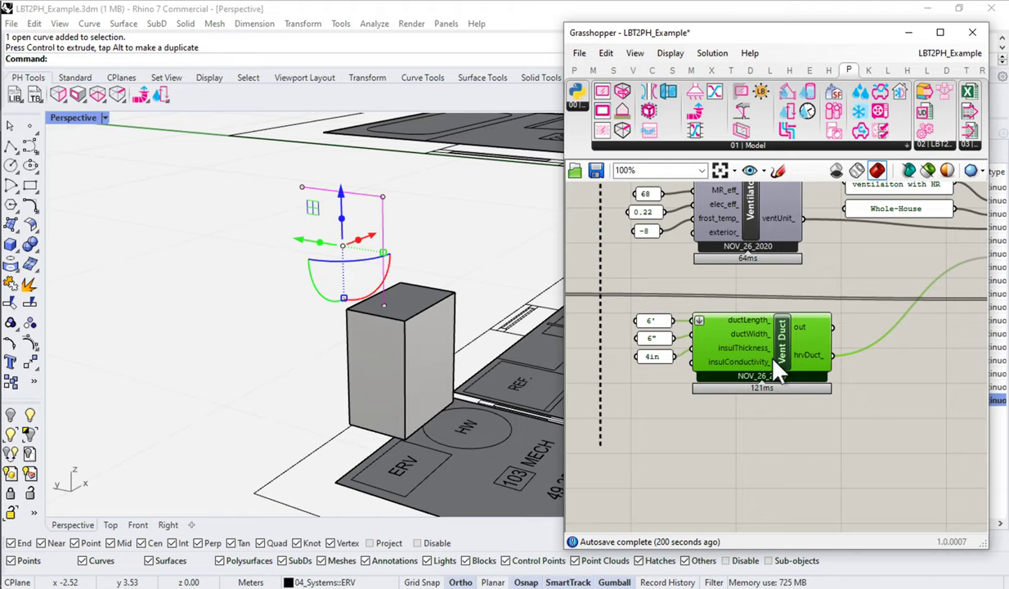
pyautogui.keyDown('alt'); pyautogui.moveTo(780, 370); pyautogui.dragTo(743, 406); pyautogui.keyUp('alt')
pyautogui.hotkey('ctrl', 'z')
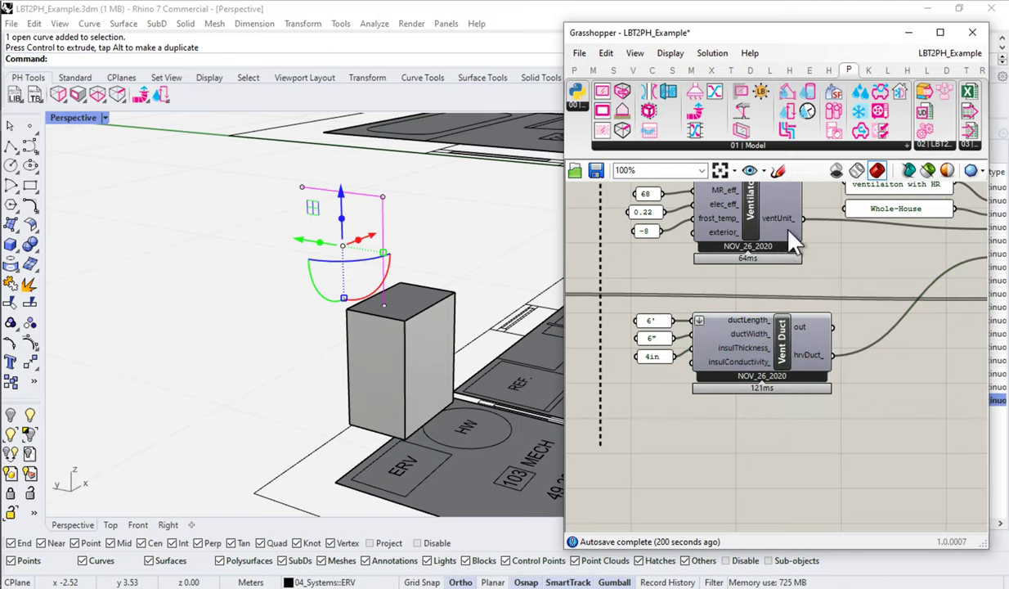
pyautogui.click(712, 146)
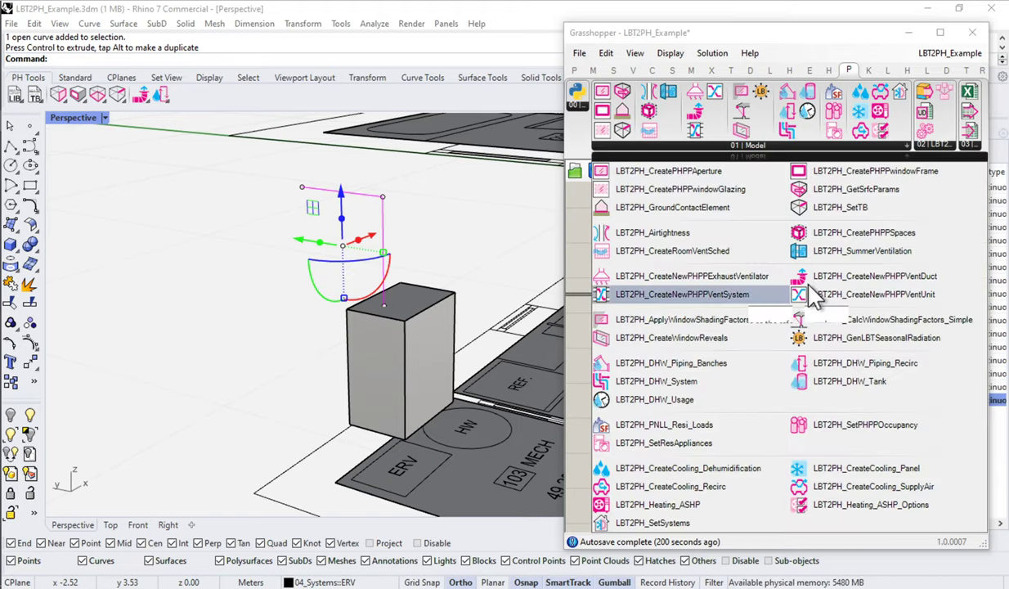
pyautogui.moveTo(814, 263); pyautogui.dragTo(754, 422)
pyautogui.moveTo(850, 464); pyautogui.dragTo(800, 394, button='right')
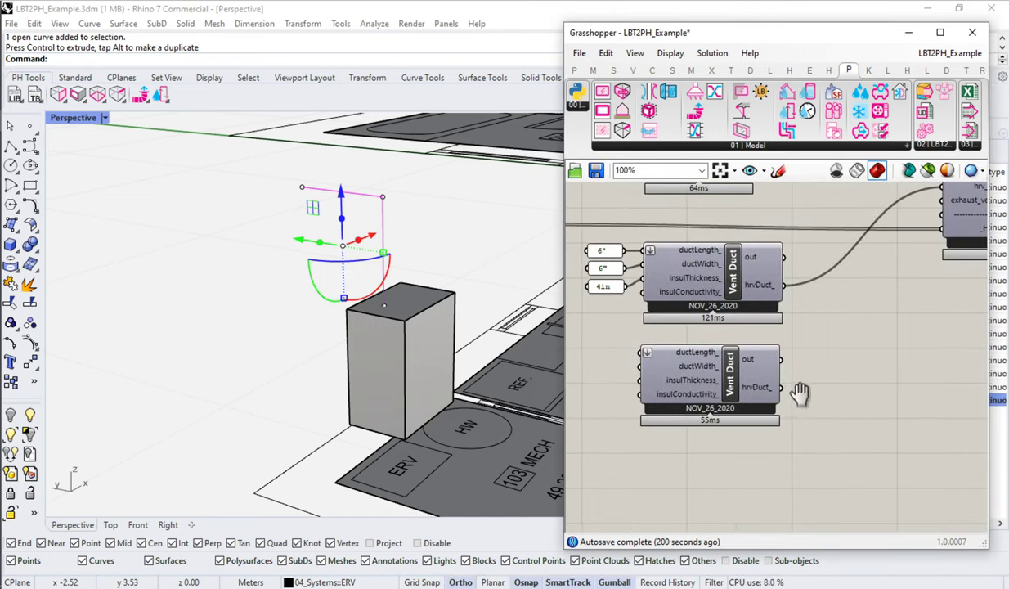
# Add a Panel wired to the Vent Duct outputs and enlarge it to show the duct data.
pyautogui.doubleClick(849, 404)
pyautogui.write('panel')
pyautogui.press('Return')
pyautogui.moveTo(781, 360); pyautogui.dragTo(792, 392)
pyautogui.moveTo(873, 431); pyautogui.dragTo(836, 389, button='right')
pyautogui.moveTo(830, 384); pyautogui.dragTo(983, 472)
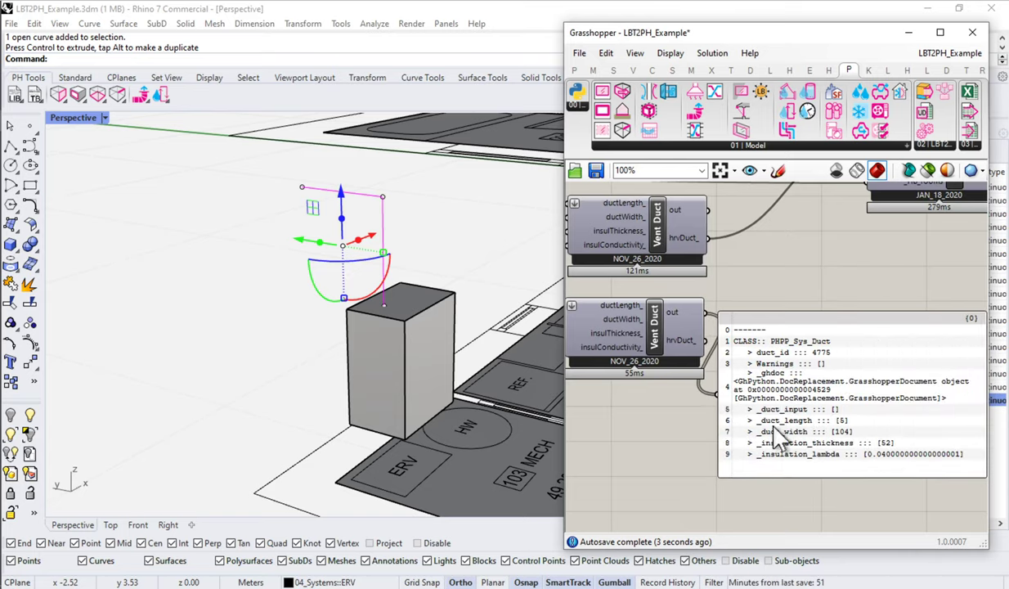
# Add a Crv parameter set to the Rhino duct curve and wire it into ductLength_.
pyautogui.moveTo(666, 413); pyautogui.dragTo(841, 422, button='right')
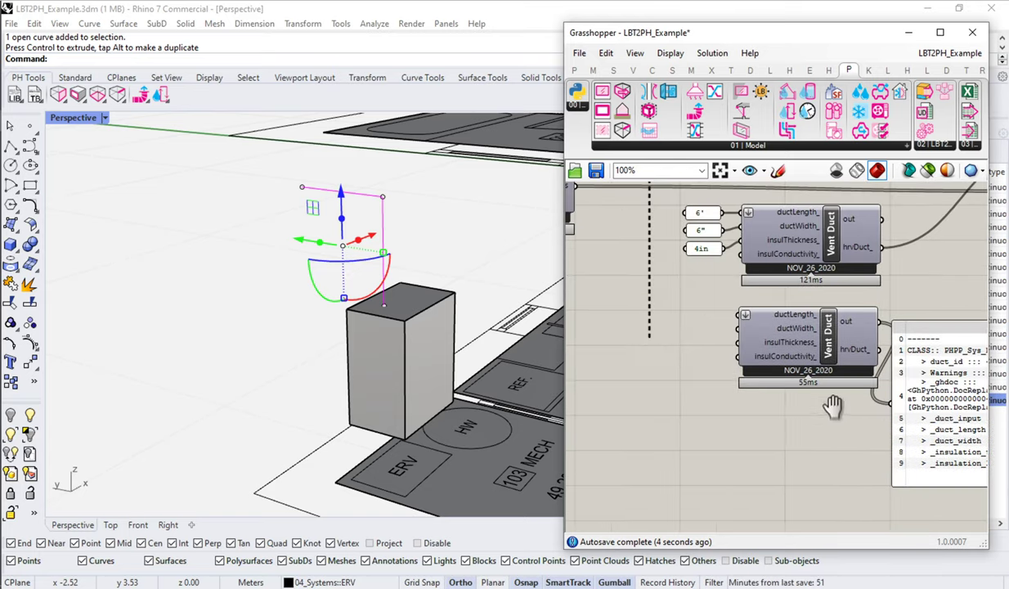
pyautogui.doubleClick(683, 384)
pyautogui.write('v')
pyautogui.press('BackSpace')
pyautogui.write('crv')
pyautogui.press('Up')
pyautogui.press('Return')
pyautogui.click(687, 385)
pyautogui.rightClick(687, 391)
pyautogui.click(767, 556)
pyautogui.moveTo(704, 387); pyautogui.dragTo(738, 314)
# Test-move a point of the duct curve in Rhino, then undo the change.
pyautogui.scroll(1, 851, 407)
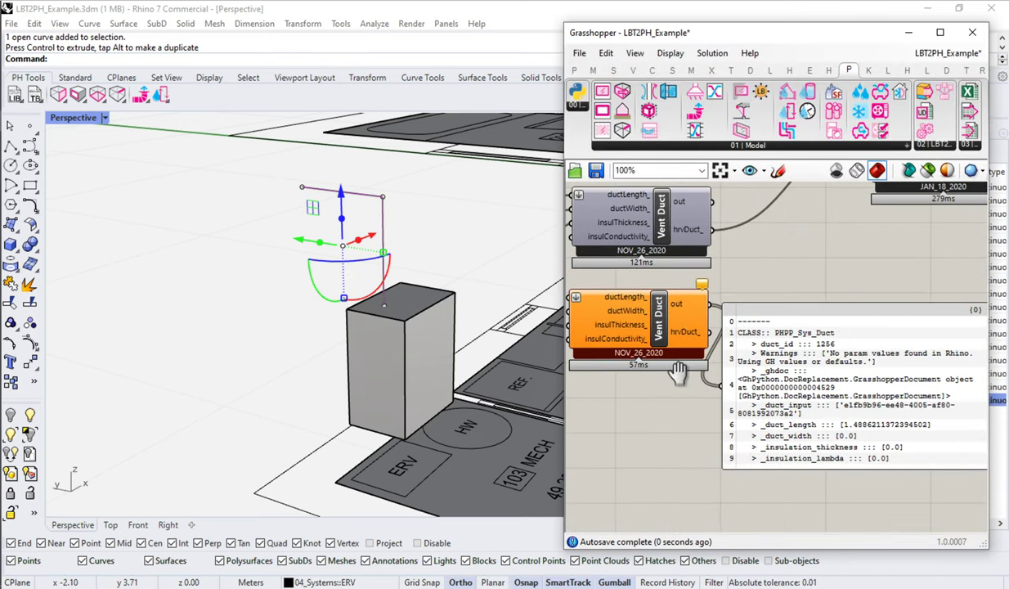
pyautogui.scroll(1, 822, 427)
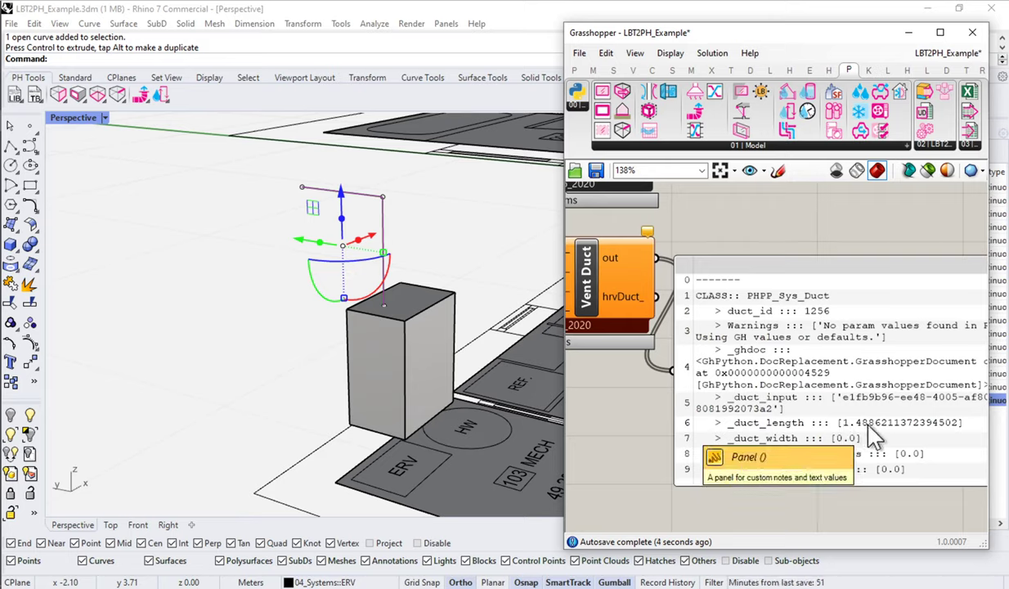
pyautogui.click(284, 175)
pyautogui.moveTo(284, 175); pyautogui.dragTo(203, 234)
pyautogui.keyDown('ctrl'); pyautogui.keyDown('shift'); pyautogui.click(302, 188); pyautogui.keyUp('shift'); pyautogui.keyUp('ctrl')
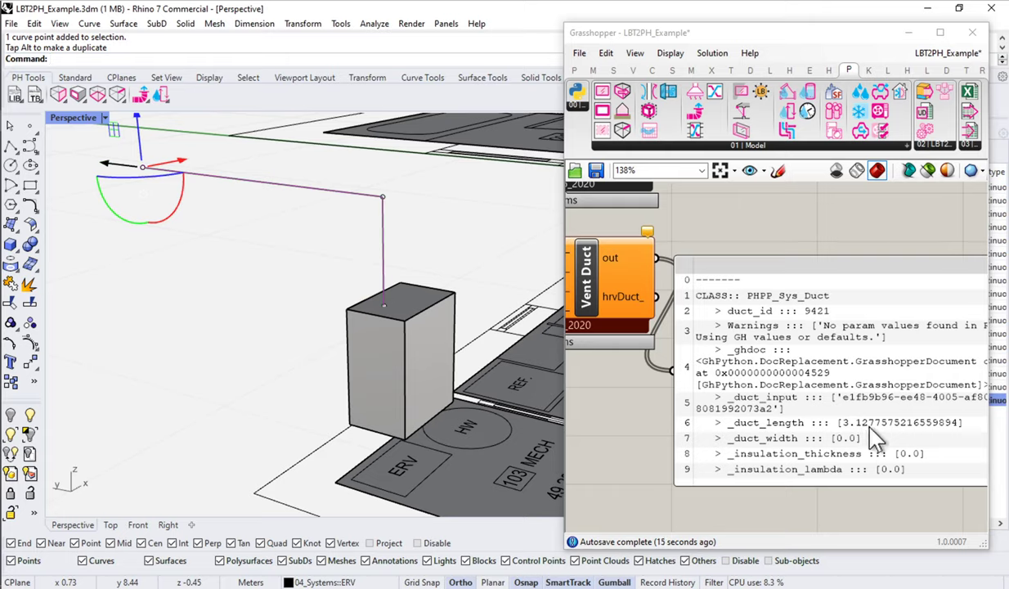
pyautogui.press('Escape')
pyautogui.hotkey('ctrl', 'z')
pyautogui.press('Escape')
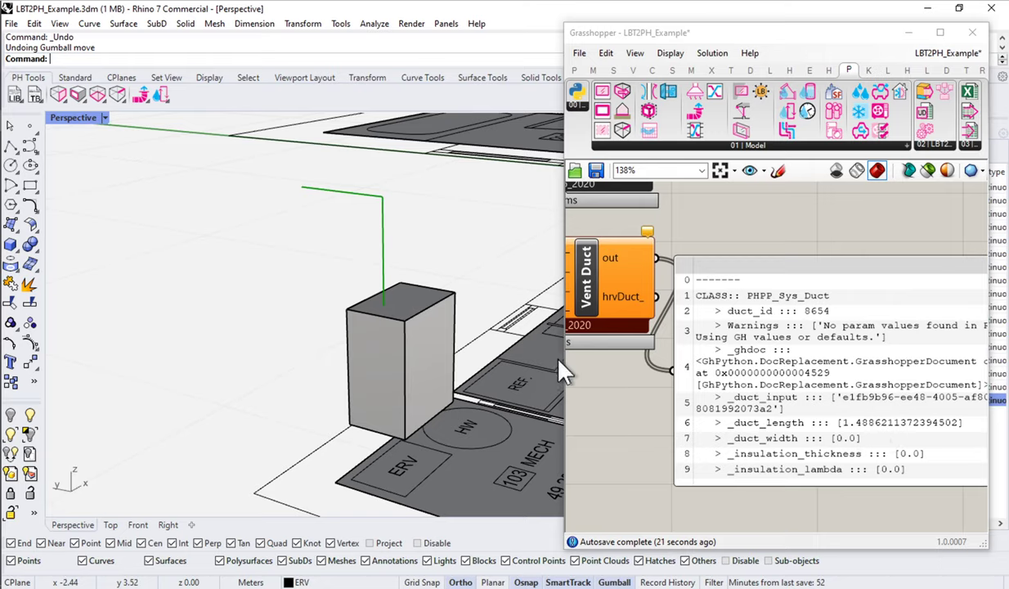
pyautogui.moveTo(563, 360); pyautogui.dragTo(337, 360)
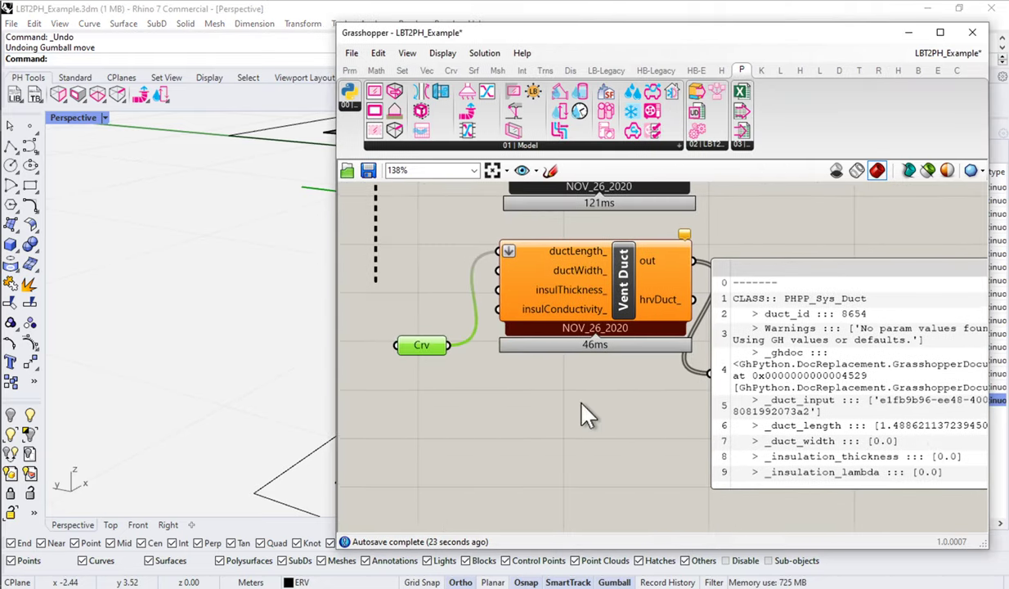
pyautogui.moveTo(418, 348); pyautogui.dragTo(435, 251)
pyautogui.moveTo(740, 408); pyautogui.dragTo(589, 360, button='right')
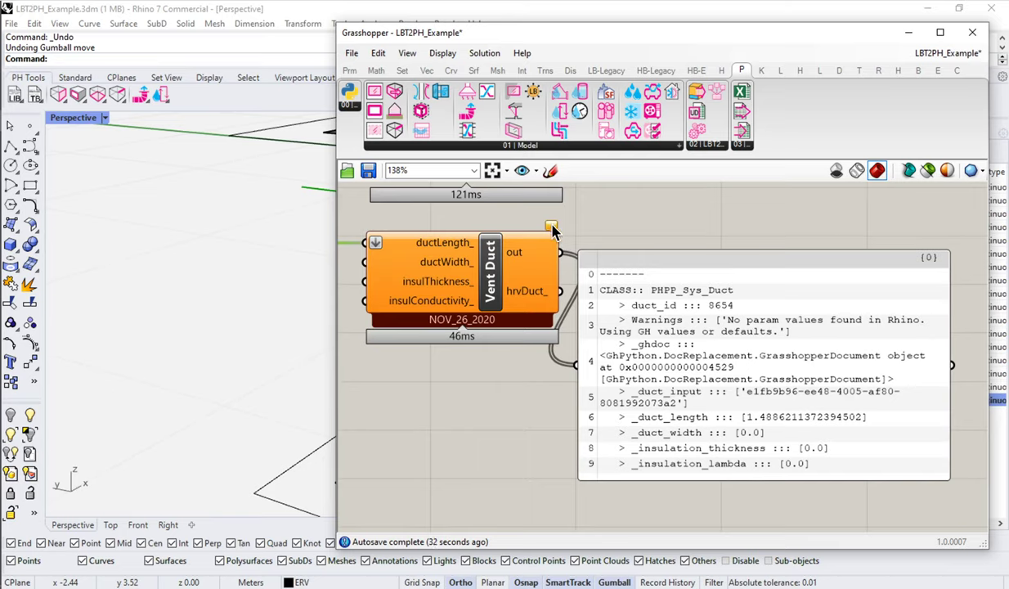
pyautogui.moveTo(552, 225)
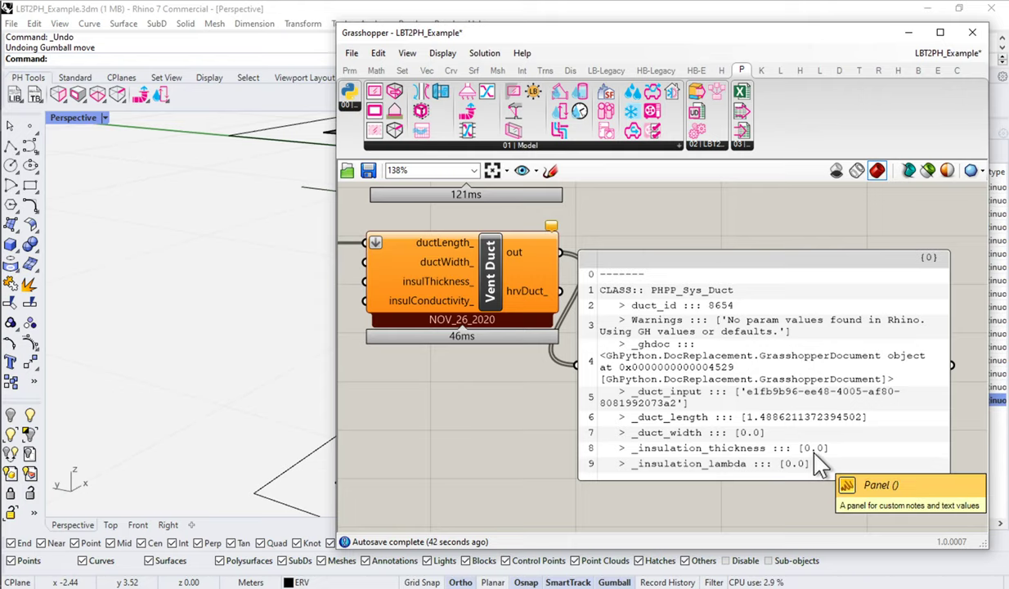
pyautogui.moveTo(548, 409); pyautogui.dragTo(654, 455, button='right')
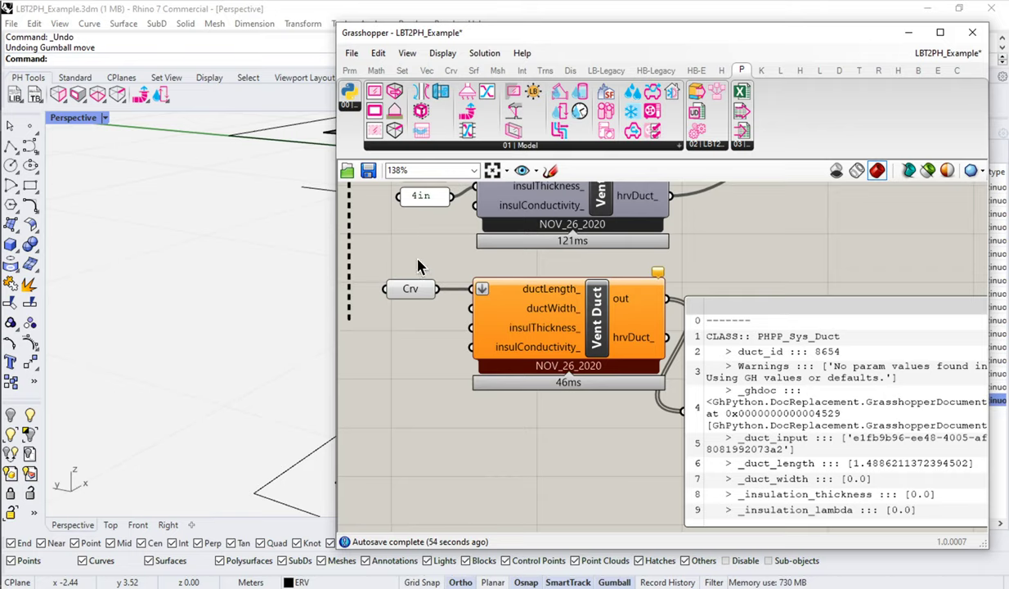
pyautogui.doubleClick(409, 374)
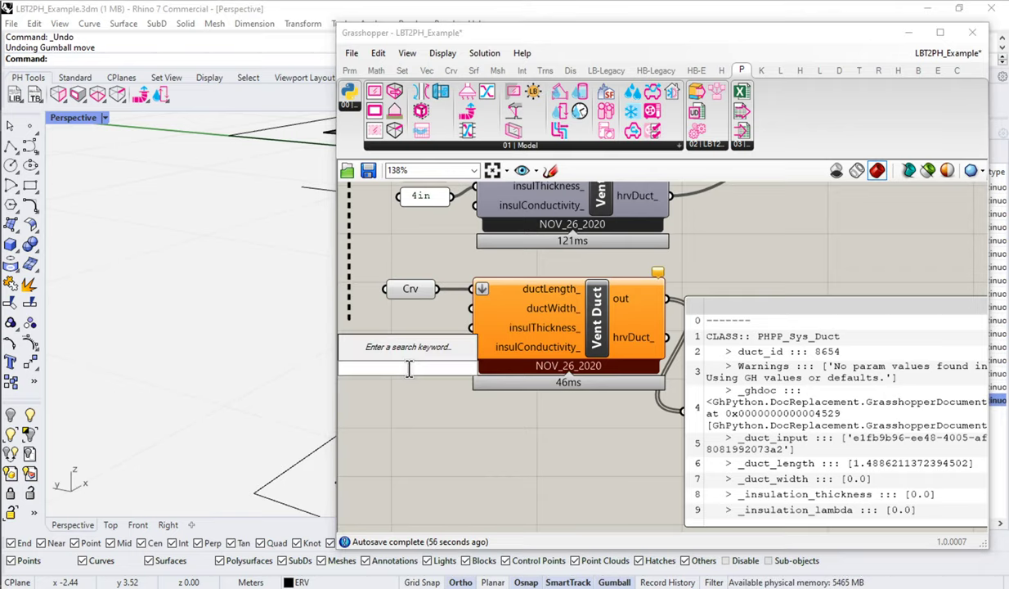
pyautogui.write('160')
pyautogui.press('Return')
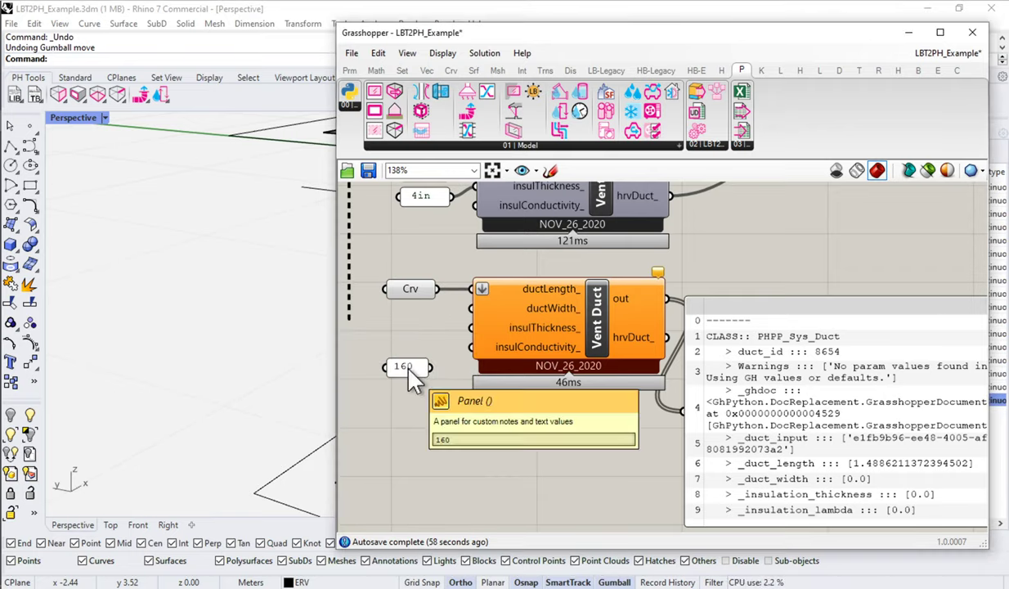
pyautogui.moveTo(473, 310); pyautogui.dragTo(472, 309)
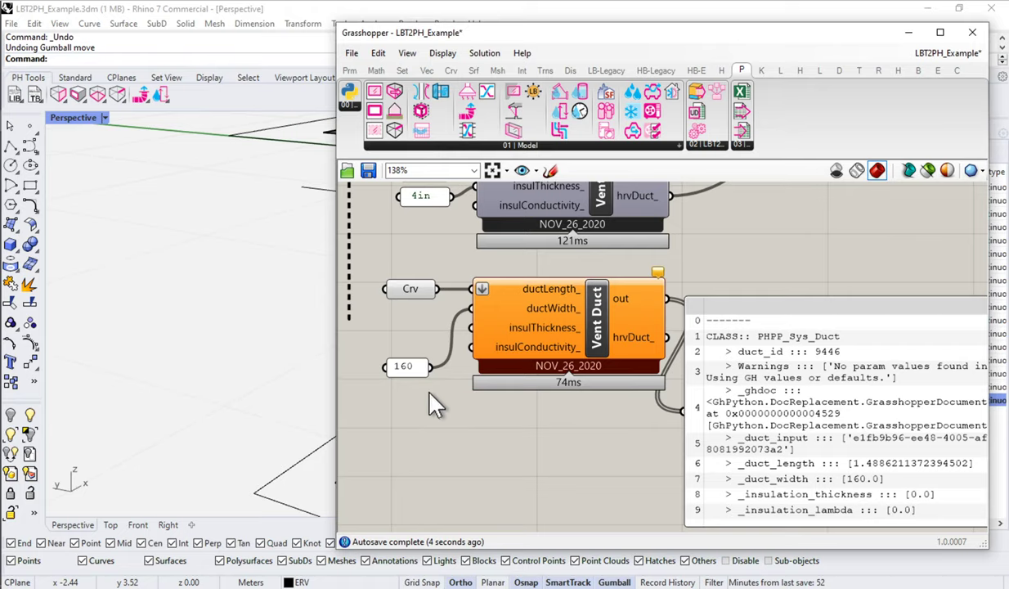
pyautogui.click(402, 365)
pyautogui.press('Delete')
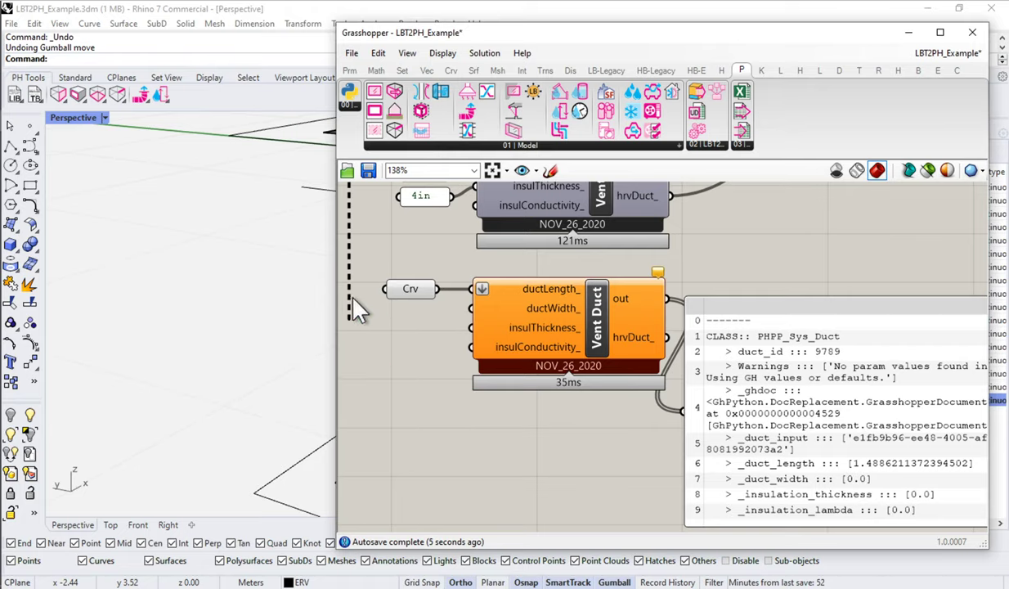
pyautogui.moveTo(335, 286); pyautogui.dragTo(566, 286)
# Apply Duct Params to the curve: width 152.4, insulation thickness 101.6, conductivity 0.04.
pyautogui.click(368, 231)
pyautogui.click(370, 229)
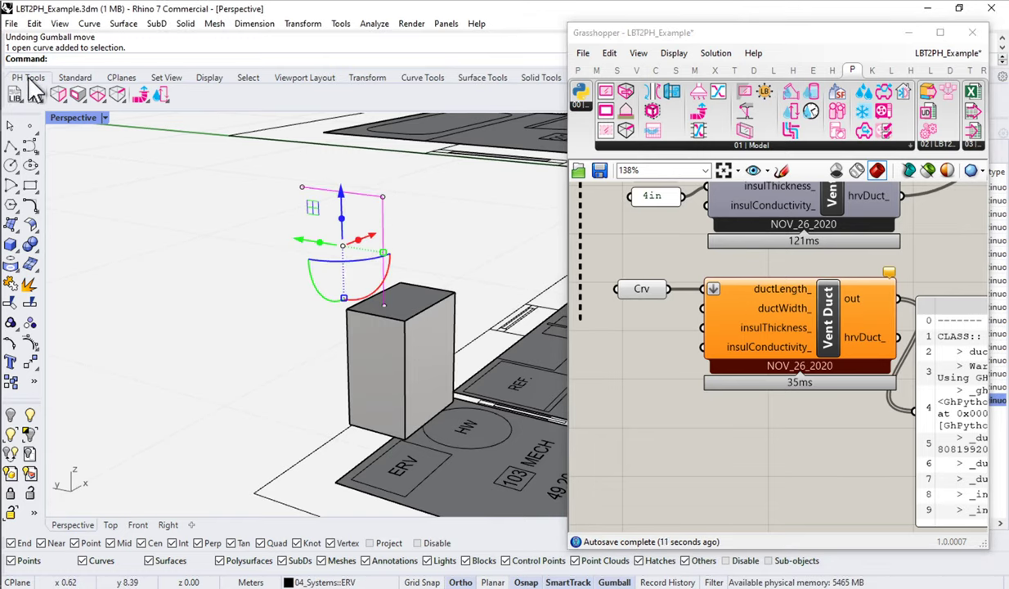
pyautogui.click(142, 98)
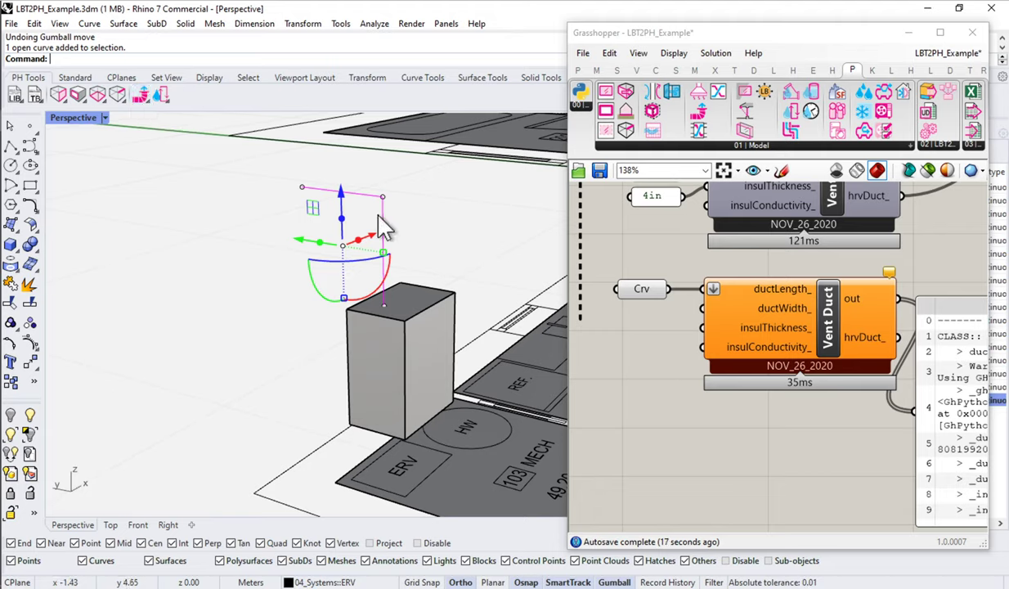
pyautogui.click(140, 95)
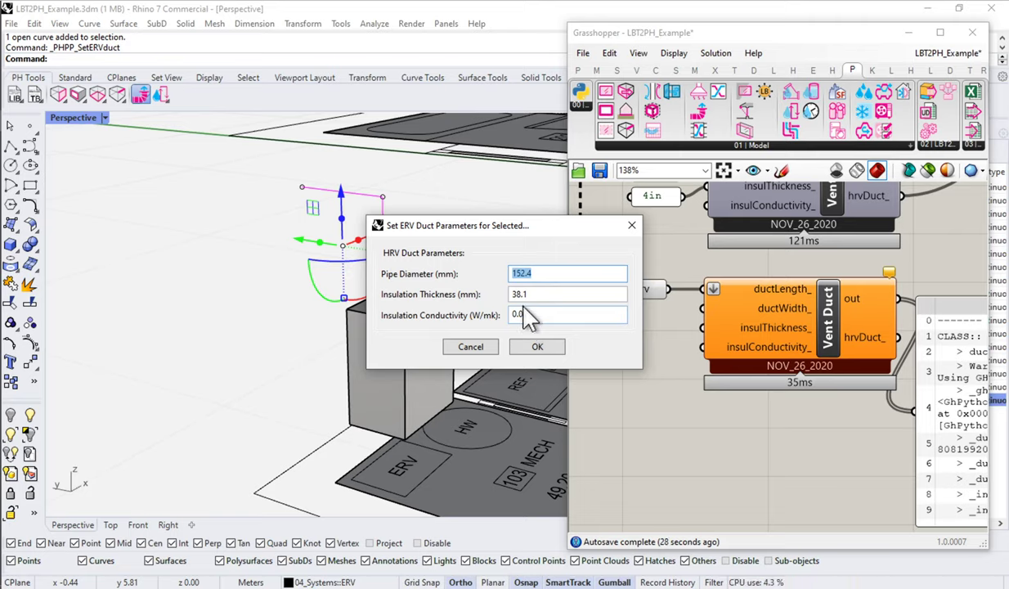
pyautogui.press('Tab')
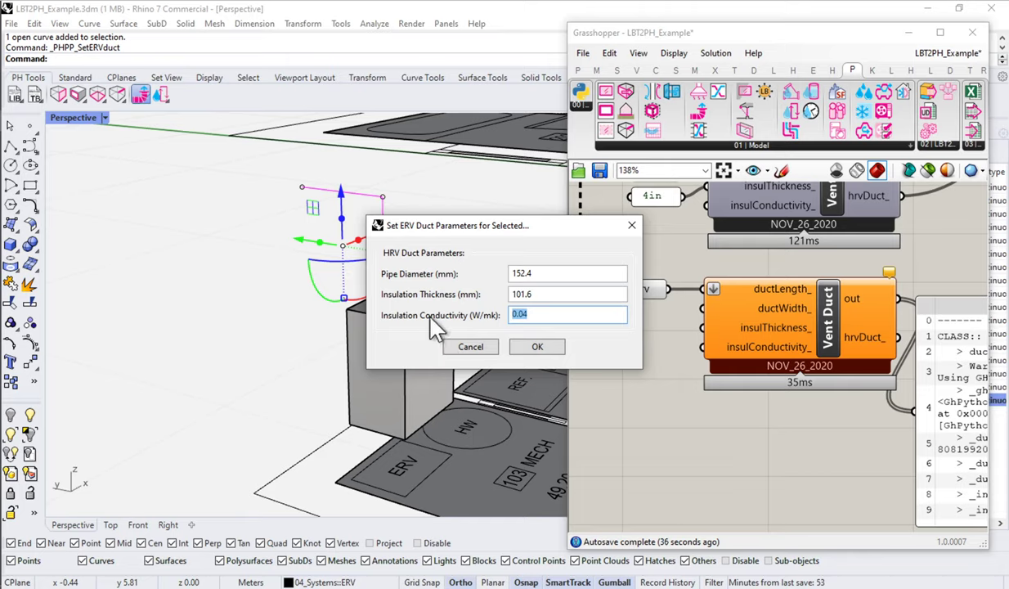
pyautogui.click(538, 347)
# Check the curve's Attribute User Text in Properties, moving the Grasshopper window aside and back.
pyautogui.moveTo(749, 40); pyautogui.dragTo(233, 360)
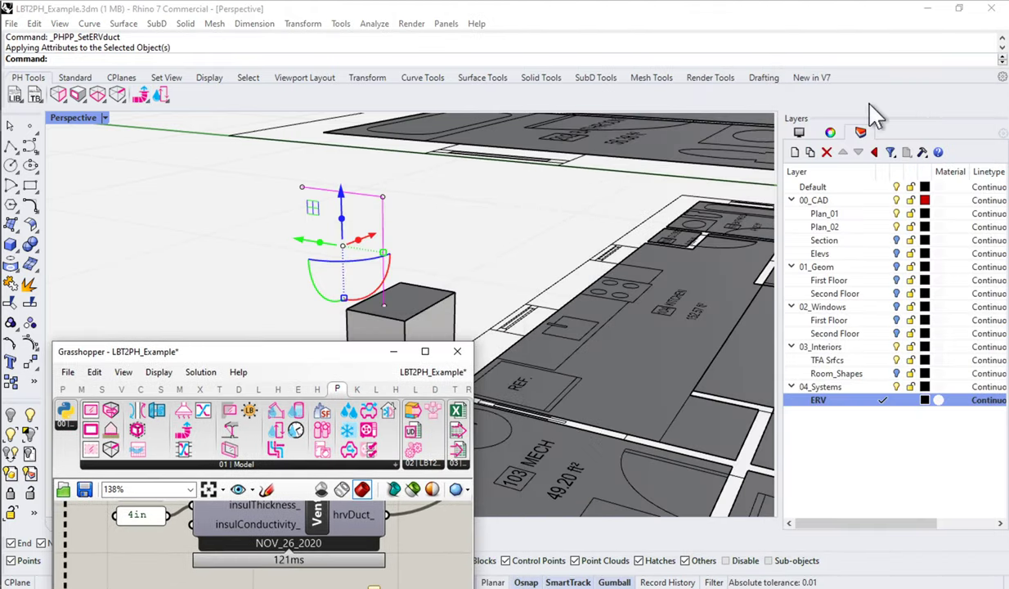
pyautogui.click(832, 134)
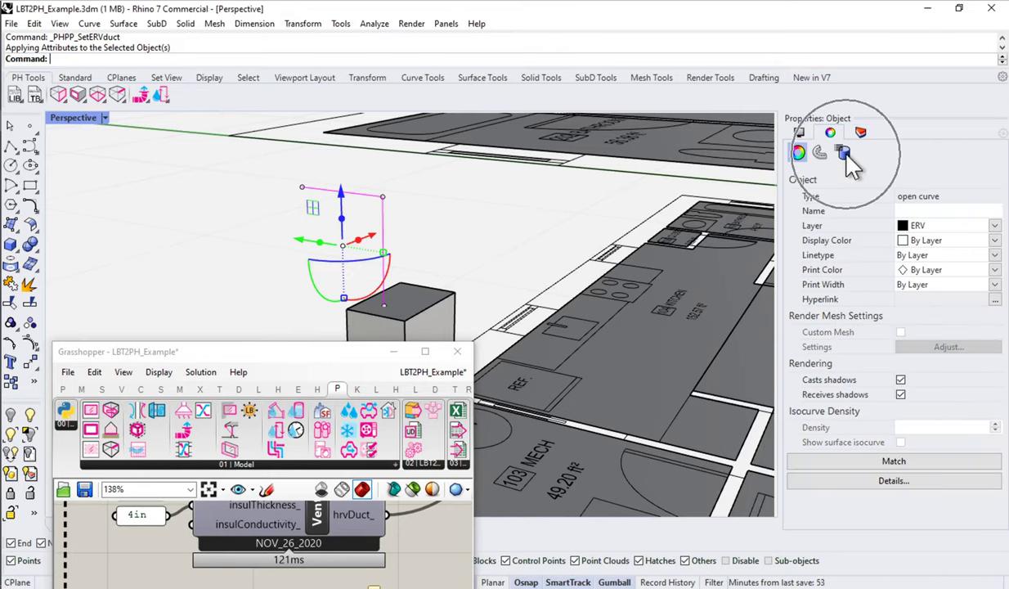
pyautogui.click(844, 152)
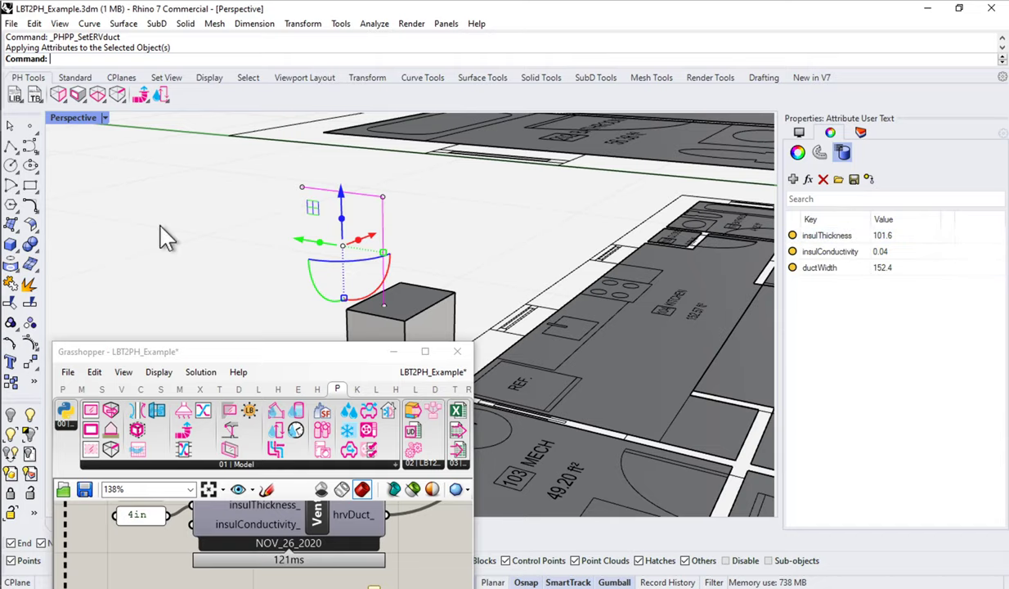
pyautogui.moveTo(269, 364); pyautogui.dragTo(711, 50)
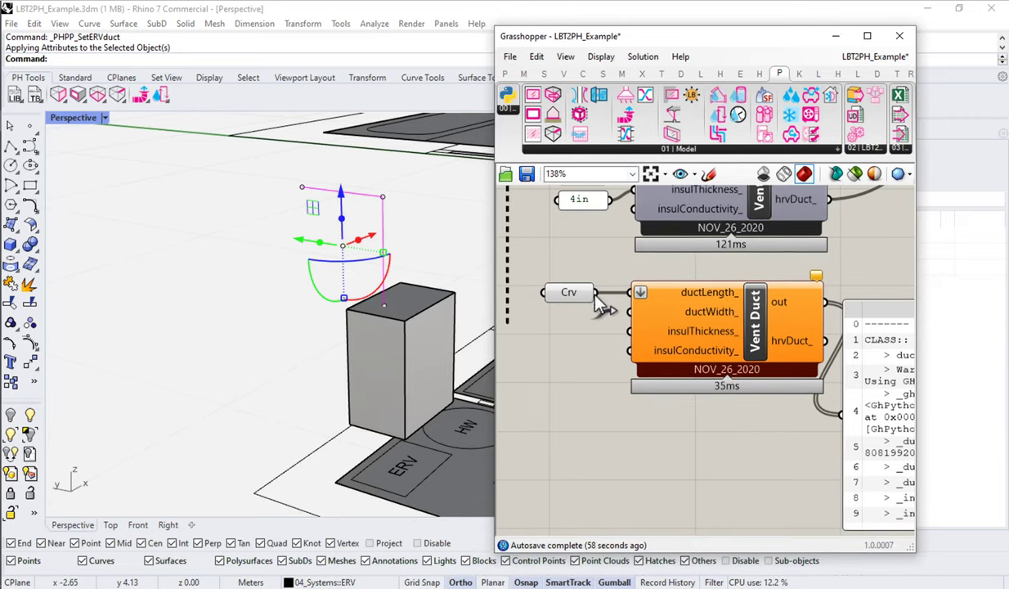
# Refresh the Vent Duct, enlarge the Grasshopper window and move the lower Vent Duct down.
pyautogui.click(639, 292)
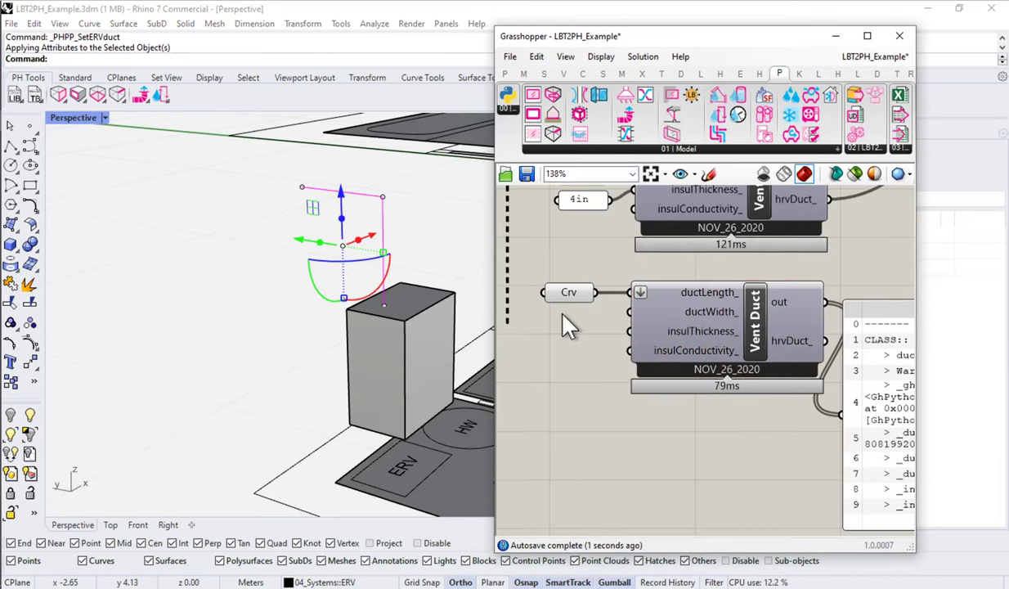
pyautogui.moveTo(494, 317); pyautogui.dragTo(244, 301)
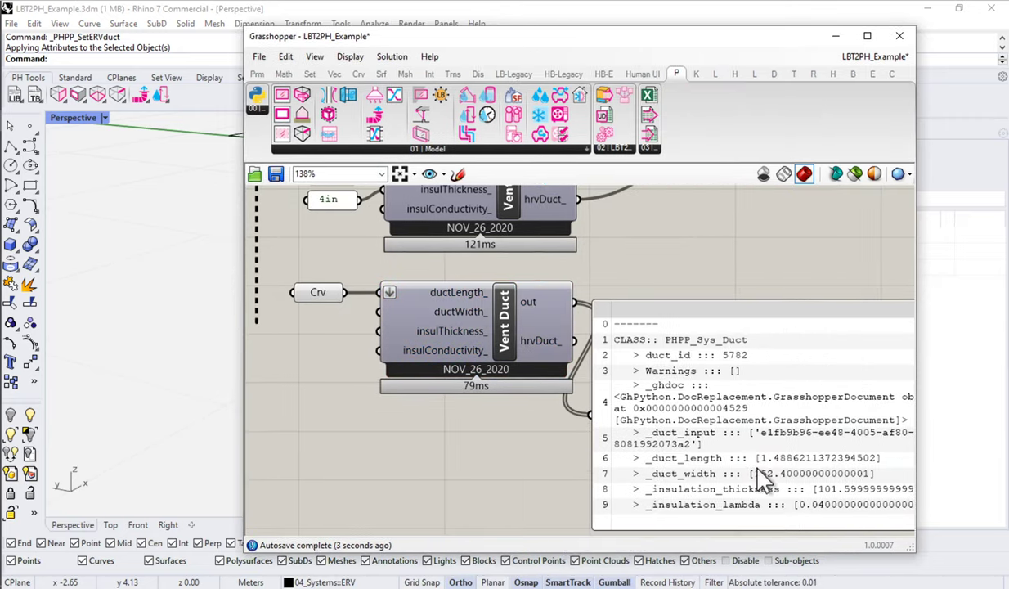
pyautogui.moveTo(740, 460); pyautogui.dragTo(689, 405, button='right')
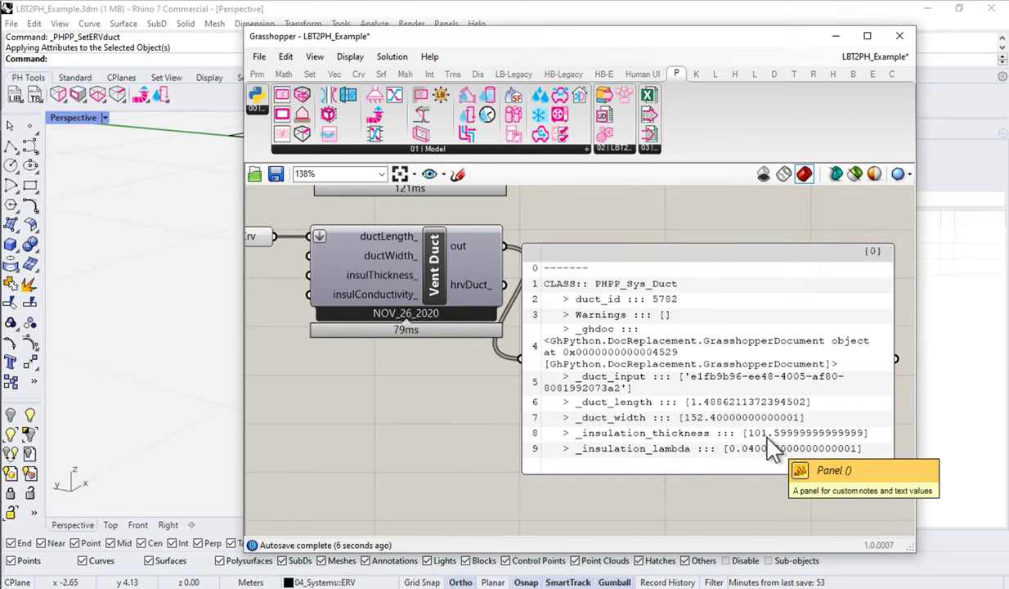
pyautogui.scroll(-2, 765, 468)
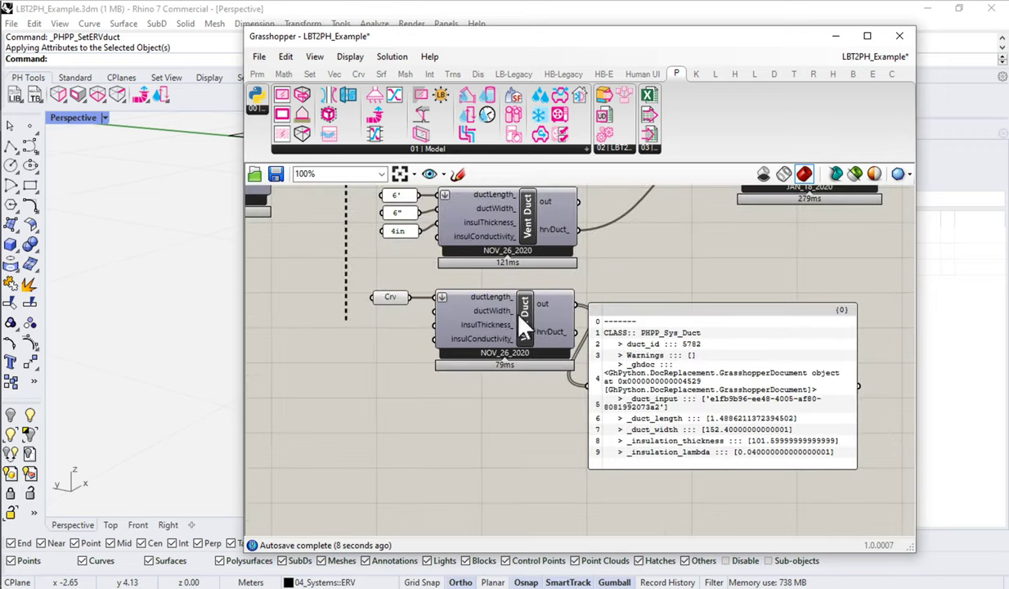
pyautogui.scroll(2, 499, 301)
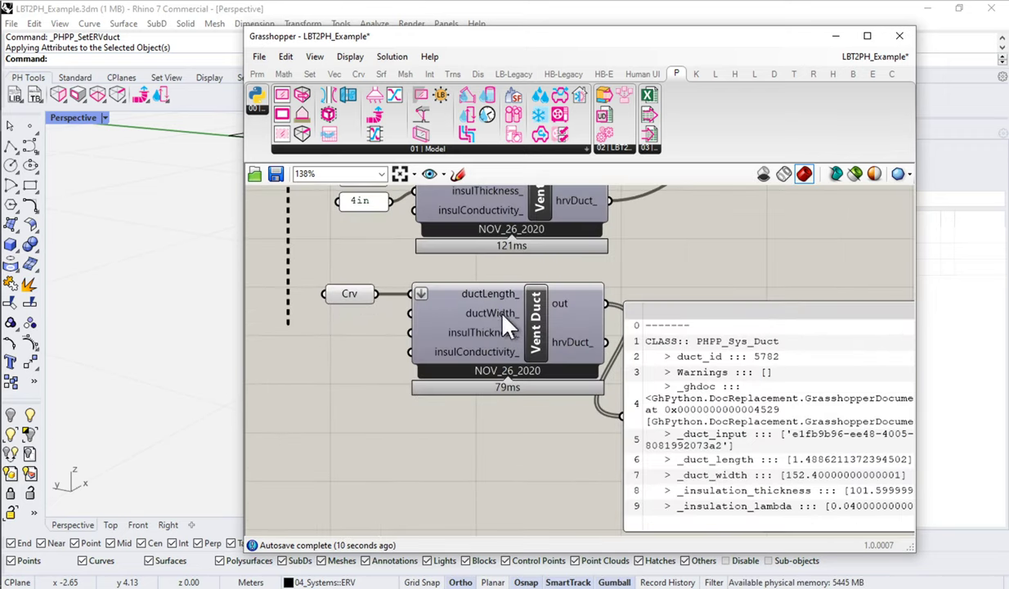
pyautogui.scroll(-3, 501, 386)
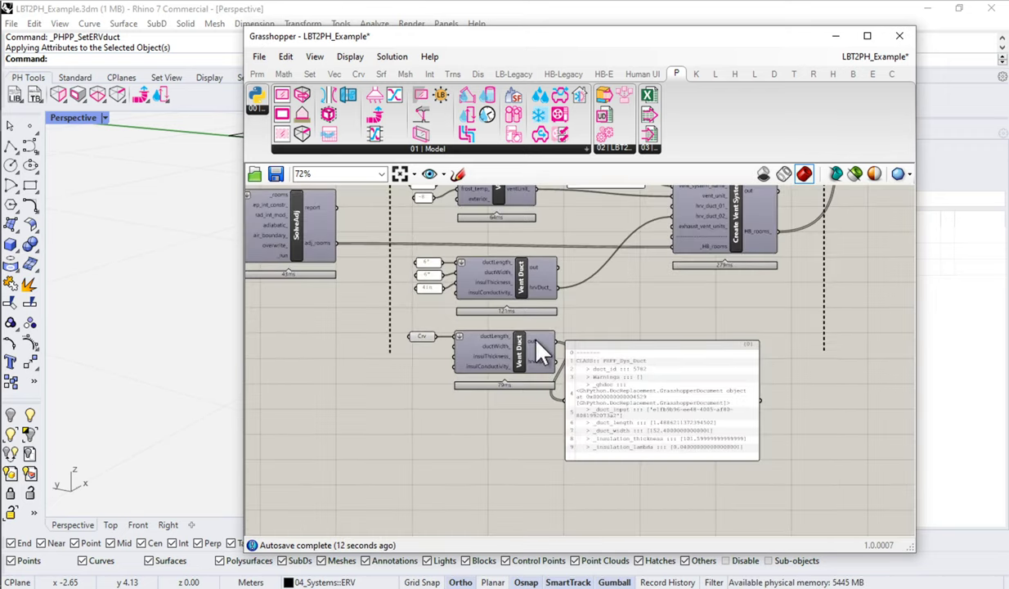
pyautogui.scroll(2, 535, 344)
pyautogui.moveTo(534, 332); pyautogui.dragTo(499, 365, button='right')
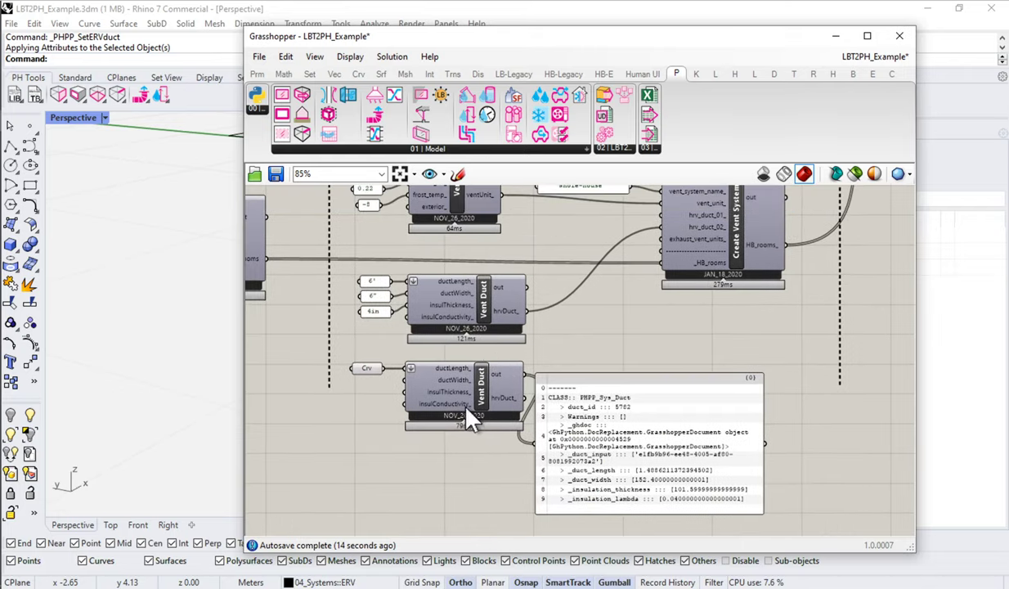
pyautogui.click(433, 393)
pyautogui.moveTo(456, 390); pyautogui.dragTo(458, 420)
# Place the Crv parameter beside Create Vent System, wire it to hrv_duct_01, and narrow the window.
pyautogui.moveTo(358, 367); pyautogui.dragTo(685, 217)
pyautogui.scroll(3, 681, 224)
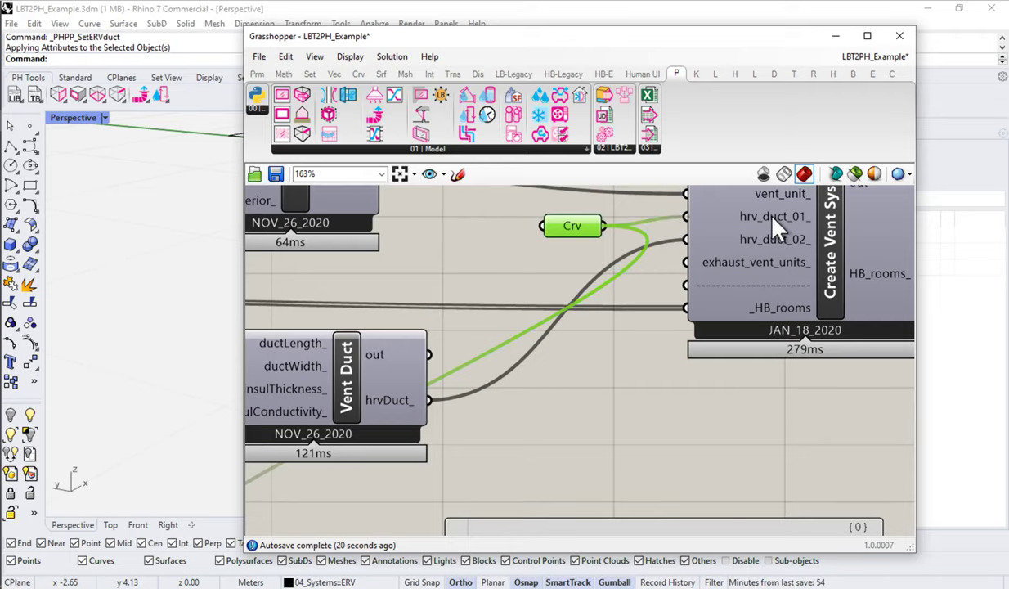
pyautogui.scroll(-3, 775, 227)
pyautogui.click(544, 405)
pyautogui.scroll(4, 764, 222)
pyautogui.click(552, 226)
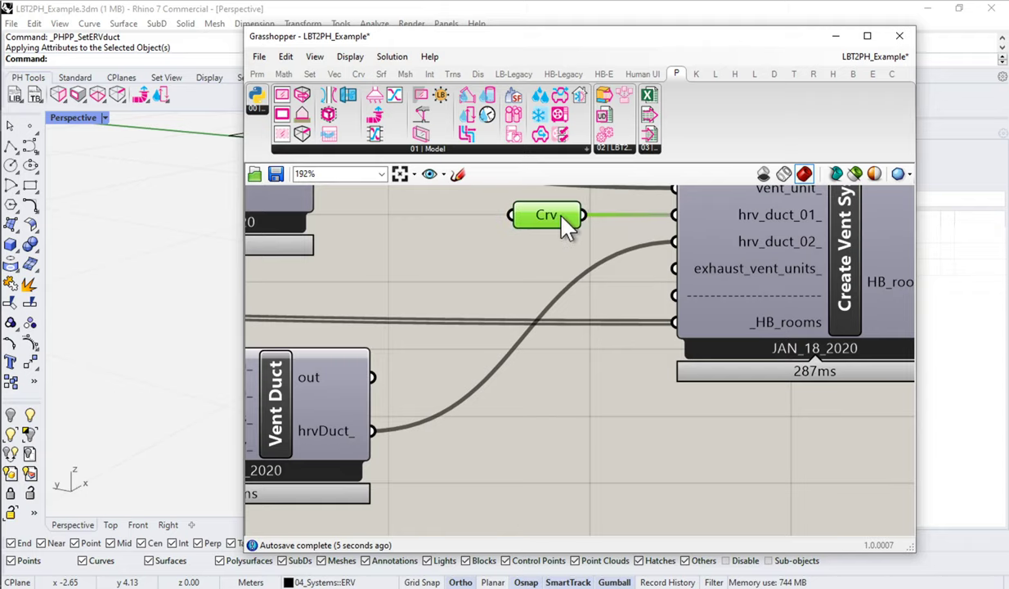
pyautogui.scroll(-2, 650, 360)
pyautogui.moveTo(673, 353); pyautogui.dragTo(831, 286, button='right')
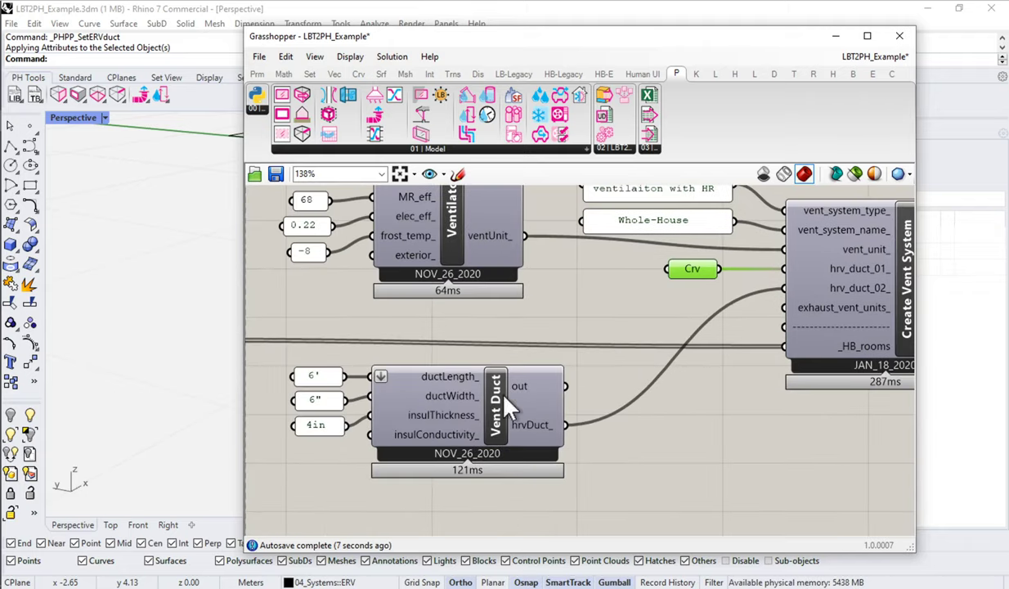
pyautogui.moveTo(585, 470); pyautogui.dragTo(278, 336)
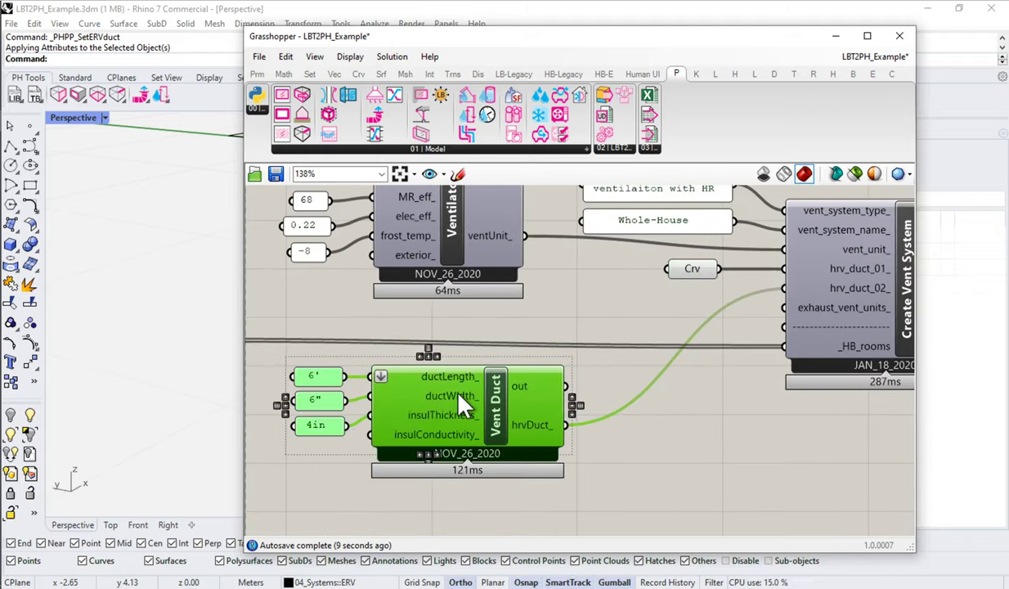
pyautogui.moveTo(473, 403)
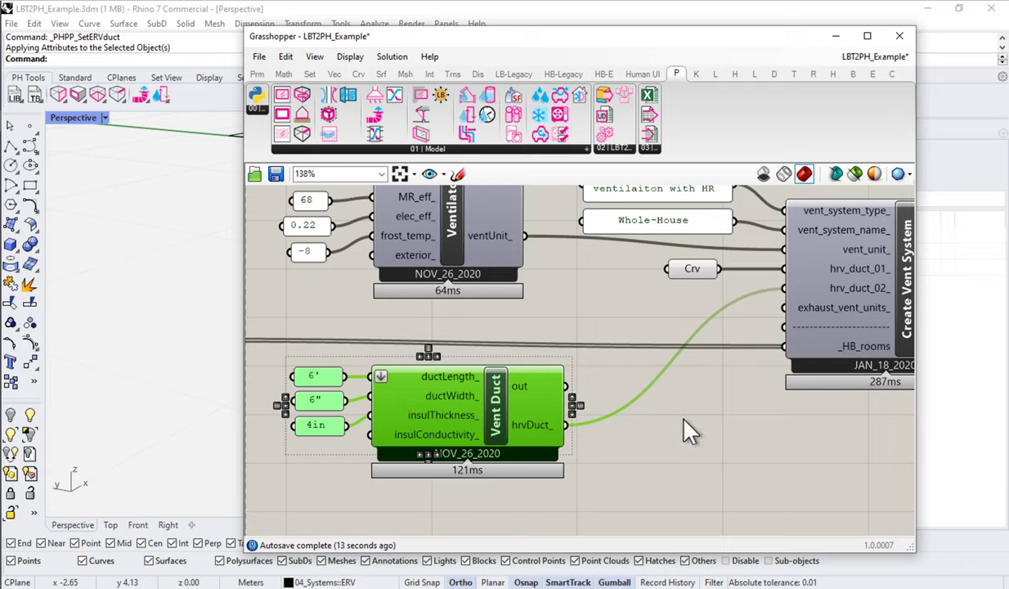
pyautogui.click(672, 267)
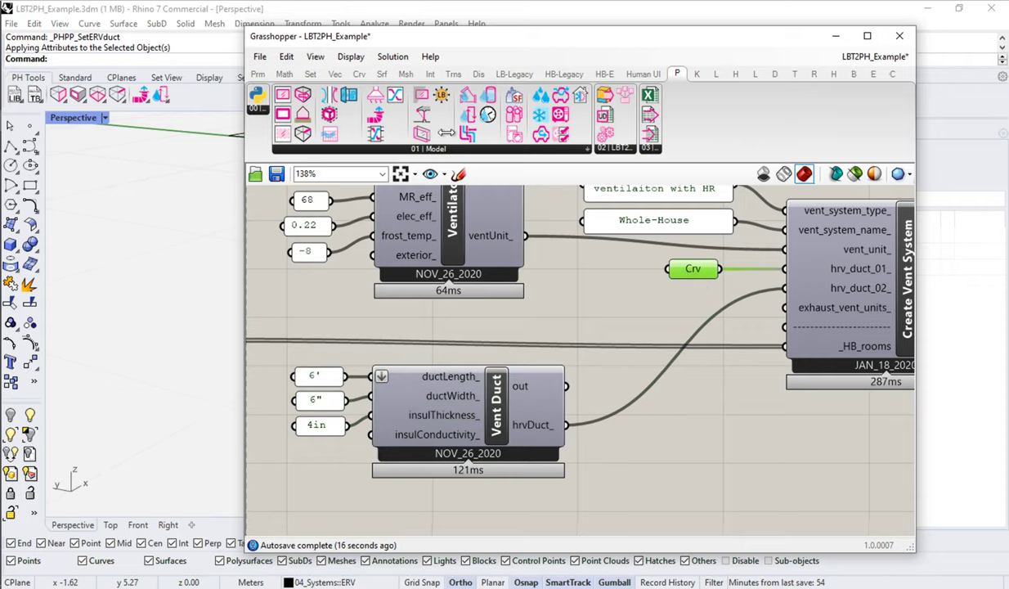
pyautogui.moveTo(242, 161); pyautogui.dragTo(449, 159)
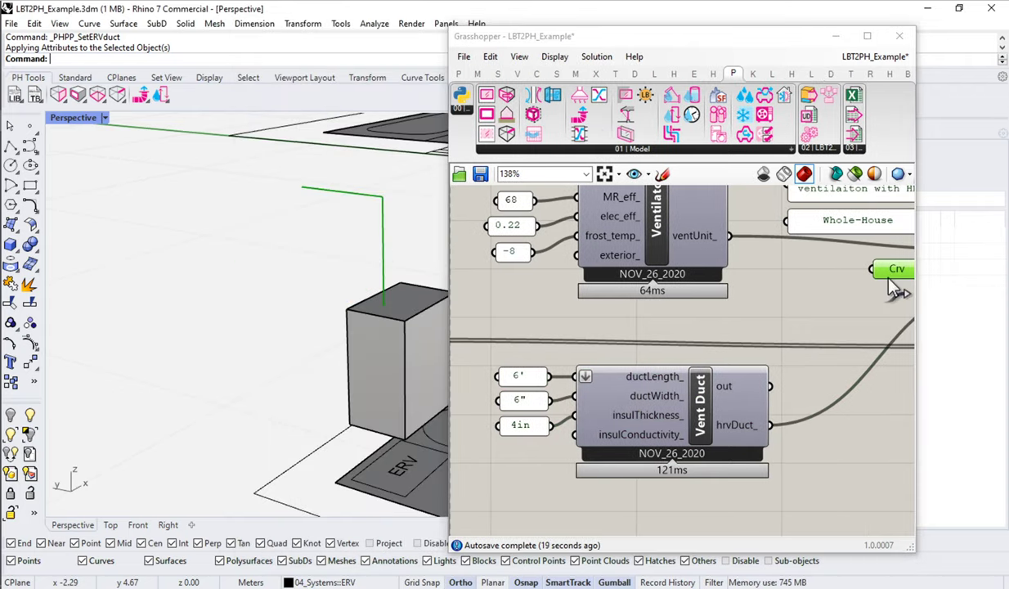
pyautogui.moveTo(861, 275); pyautogui.dragTo(683, 297, button='right')
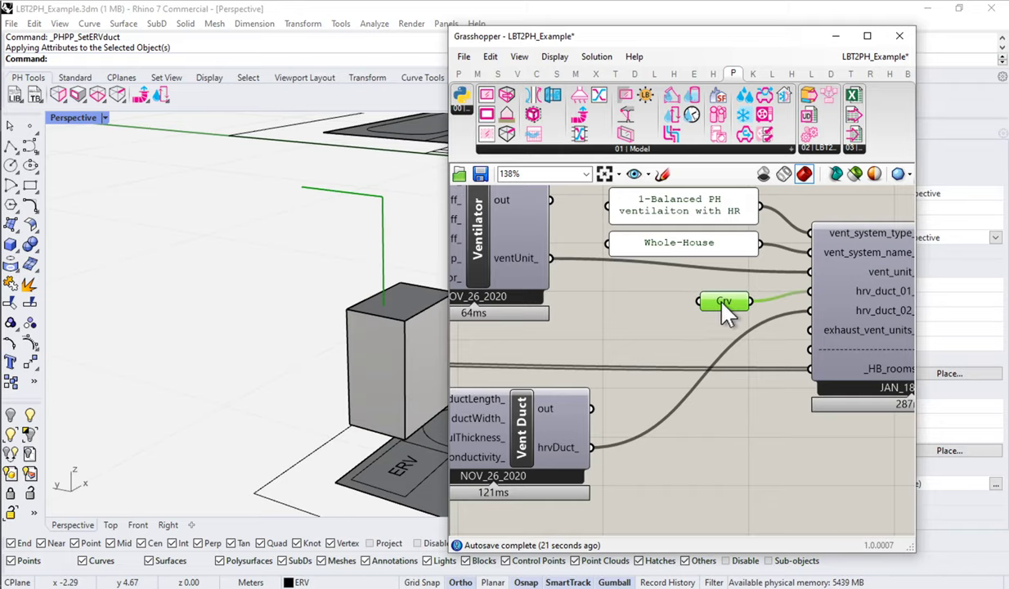
# Give the group around the Crv parameter a rectangular outline and deselect it.
pyautogui.scroll(2, 723, 302)
pyautogui.rightClick(727, 288)
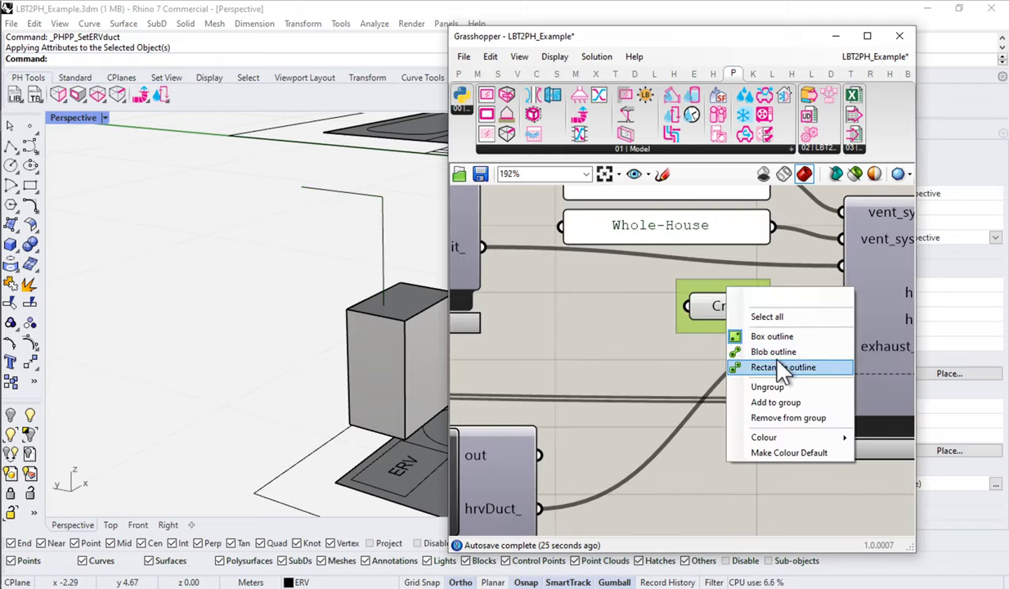
pyautogui.click(778, 367)
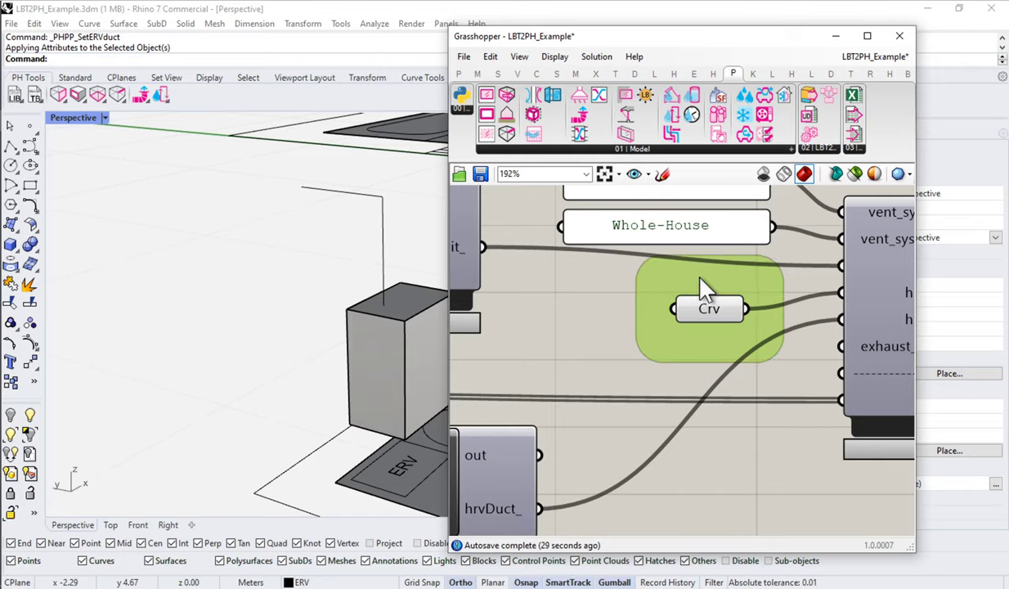
pyautogui.scroll(-2, 696, 290)
pyautogui.click(607, 309)
pyautogui.scroll(-3, 654, 315)
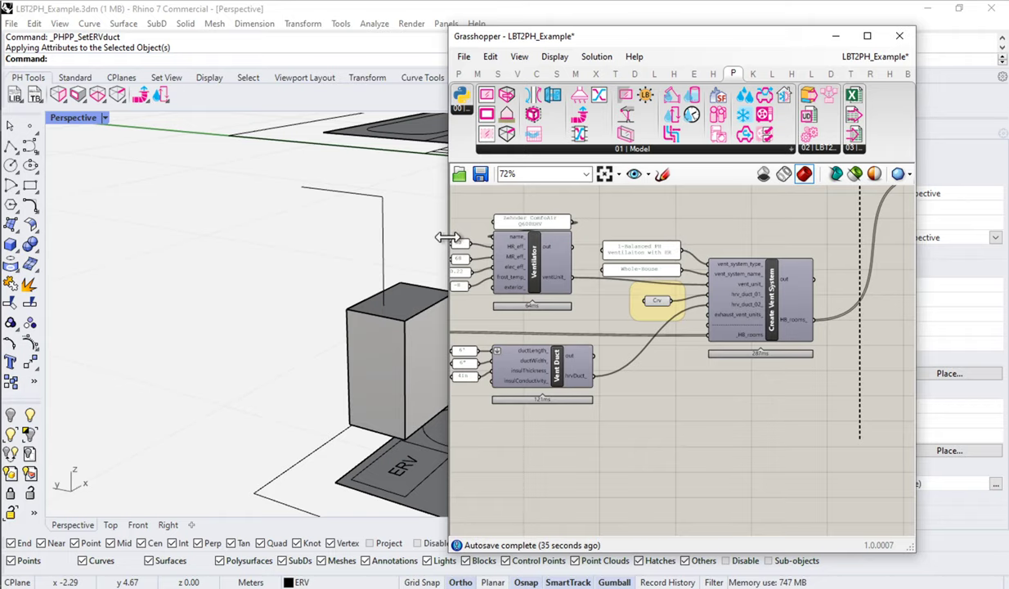
# Narrow the Grasshopper window and review the Ventilator inputs feeding Create Vent System.
pyautogui.moveTo(449, 233); pyautogui.dragTo(513, 235)
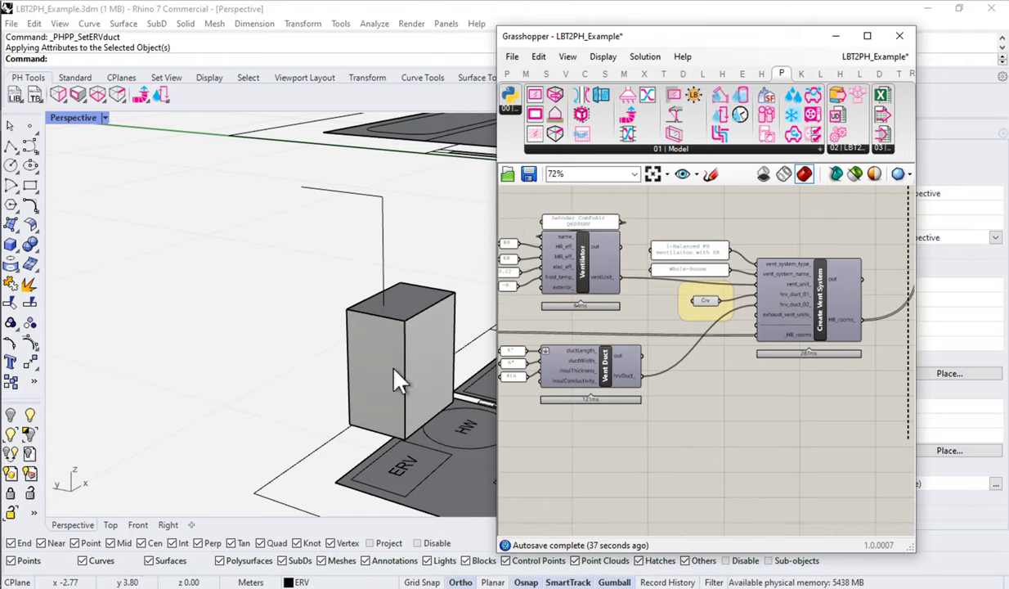
pyautogui.scroll(3, 405, 369)
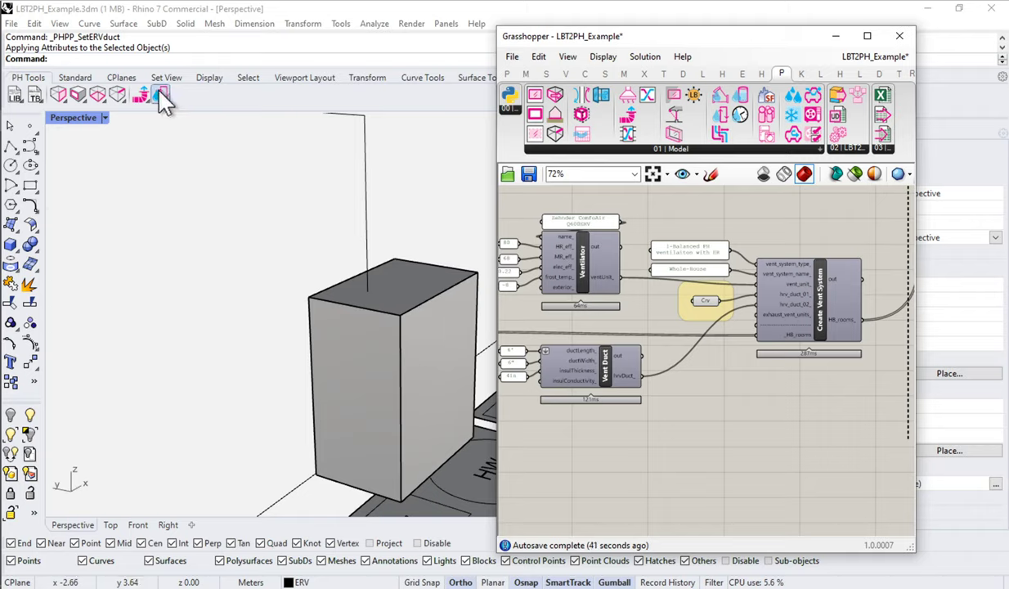
pyautogui.scroll(-3, 405, 360)
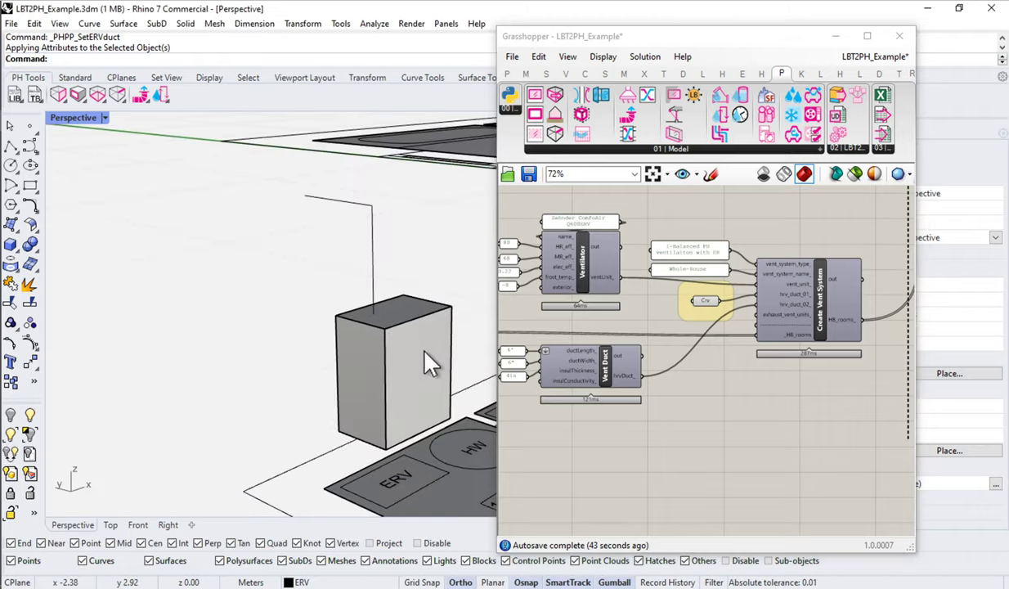
pyautogui.scroll(-2, 425, 355)
pyautogui.scroll(1, 669, 245)
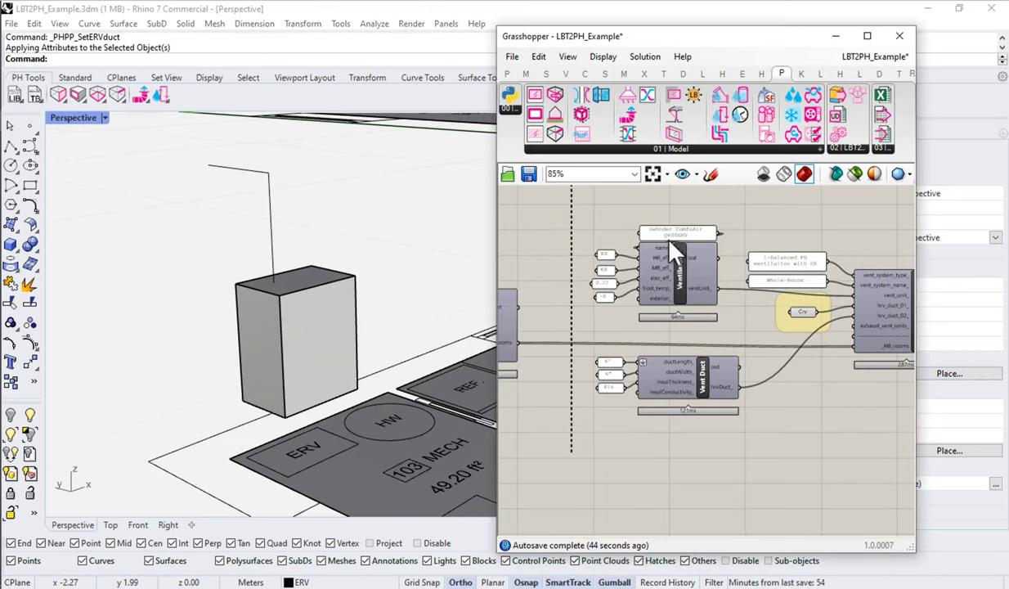
pyautogui.scroll(1, 673, 245)
pyautogui.moveTo(669, 188); pyautogui.dragTo(550, 321)
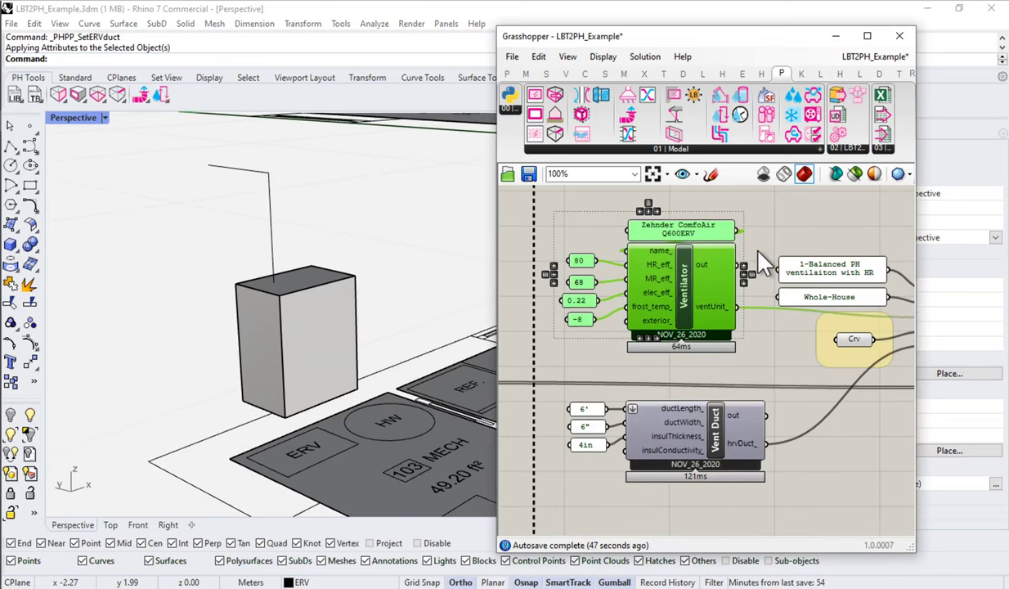
pyautogui.click(757, 260)
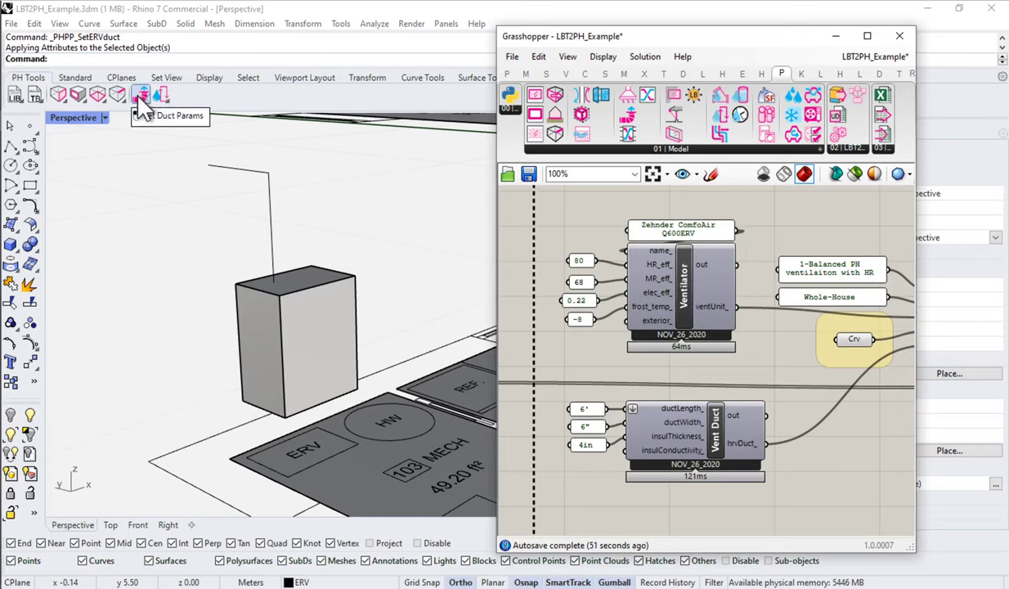
pyautogui.scroll(-2, 691, 337)
pyautogui.moveTo(841, 348); pyautogui.dragTo(676, 344, button='right')
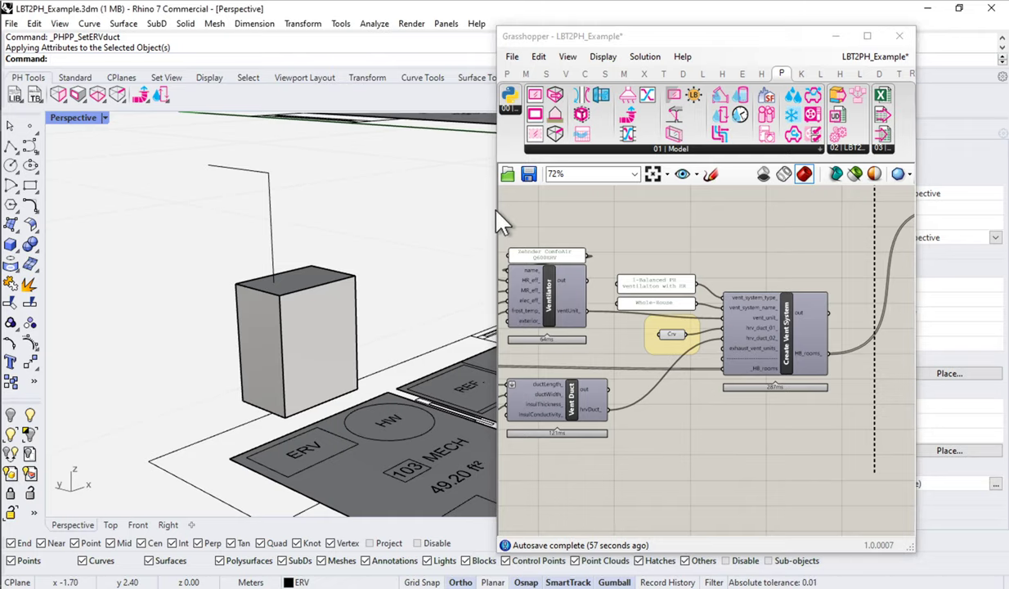
# Widen the Grasshopper window over the Rhino viewport and view the exhaust ventilator component description.
pyautogui.moveTo(491, 206); pyautogui.dragTo(311, 206)
pyautogui.moveTo(564, 249); pyautogui.dragTo(686, 245, button='right')
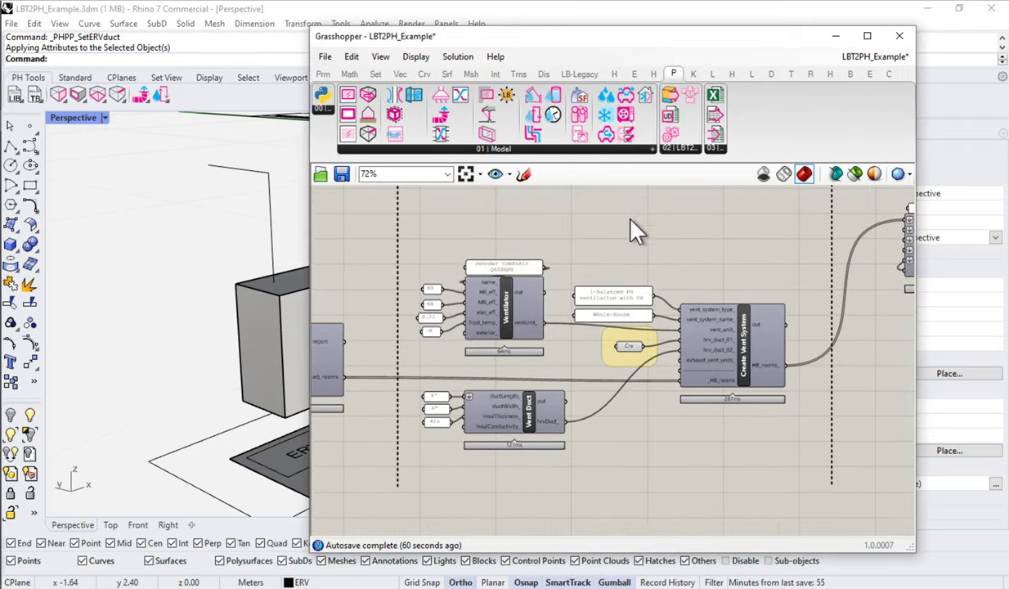
pyautogui.click(442, 98)
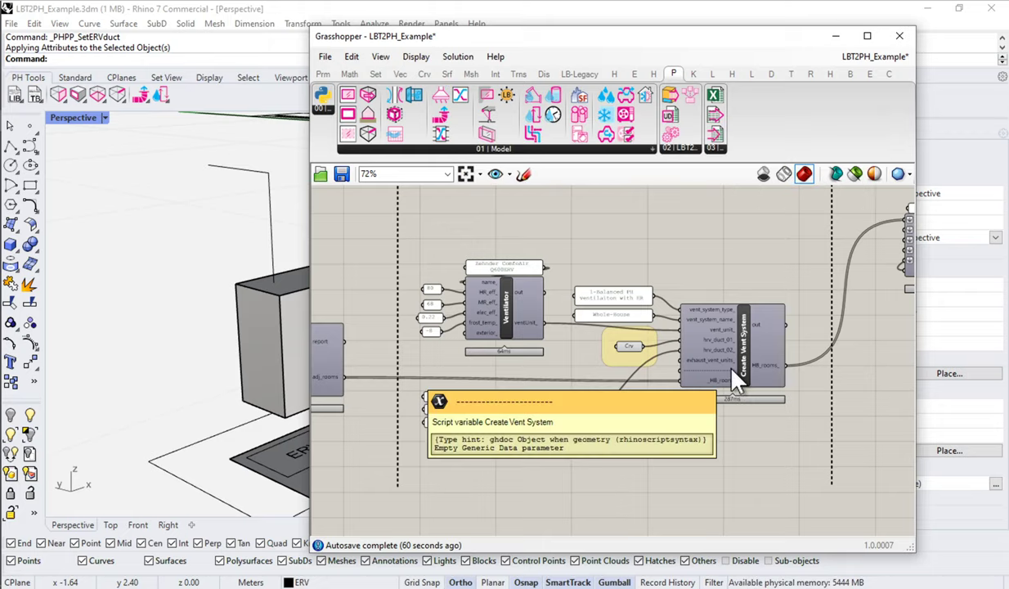
pyautogui.scroll(3, 704, 353)
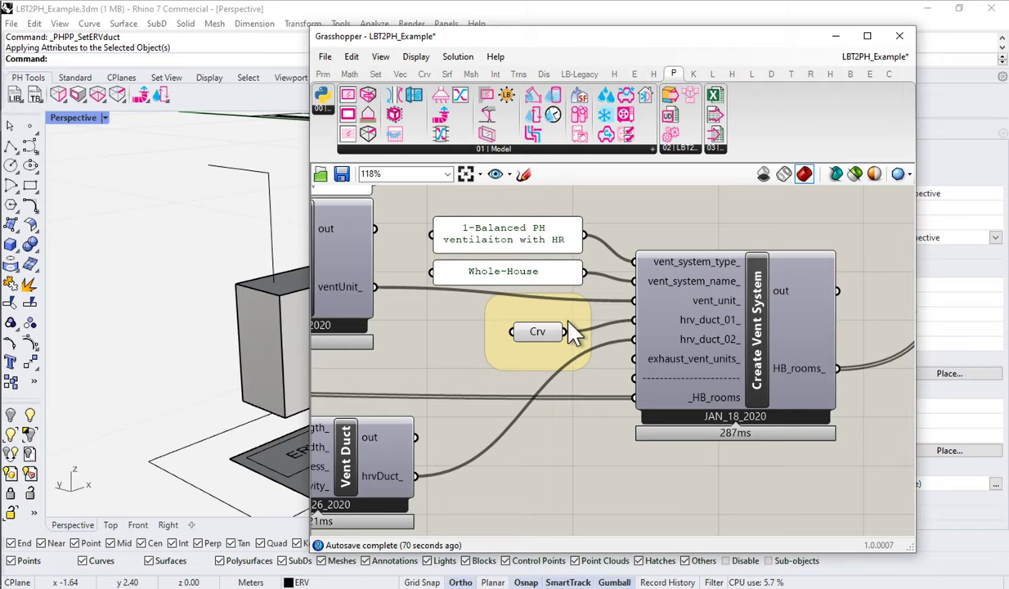
pyautogui.scroll(-4, 567, 323)
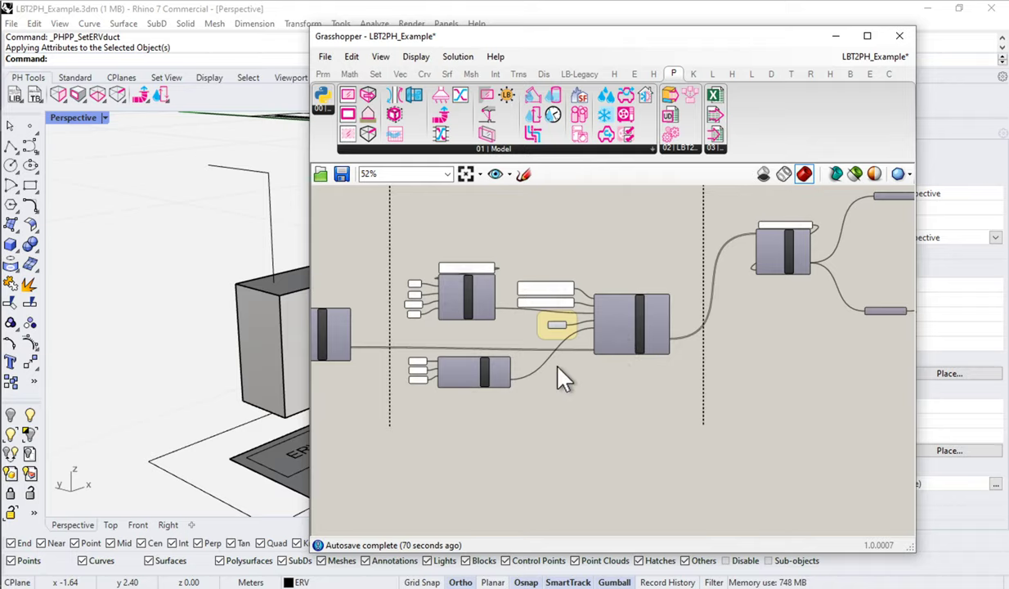
# Set the Open Xl Workbook _run toggle to True to export to PHPP.
pyautogui.scroll(-4, 450, 393)
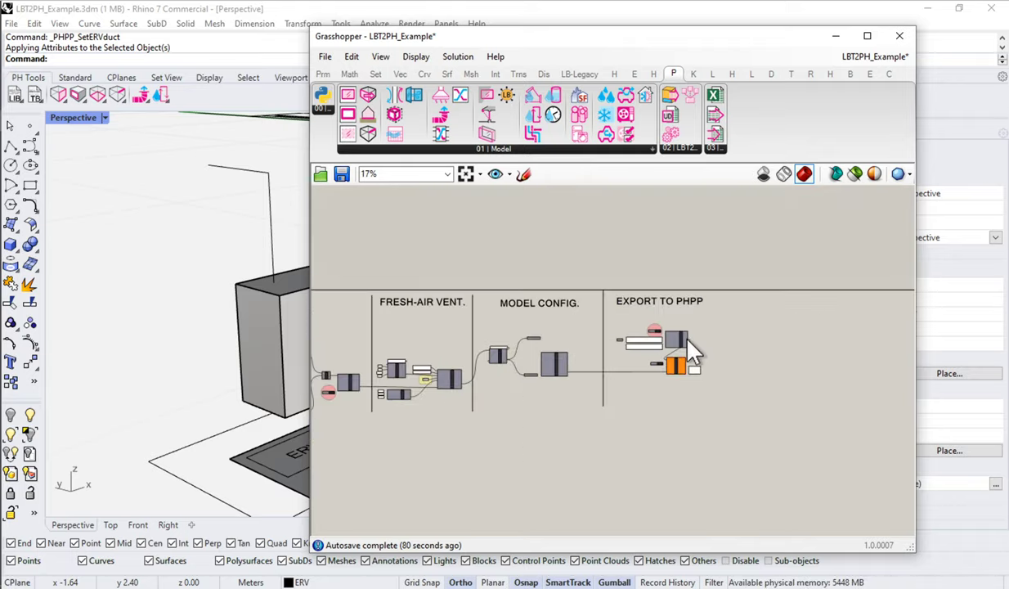
pyautogui.scroll(1, 690, 344)
pyautogui.scroll(4, 689, 344)
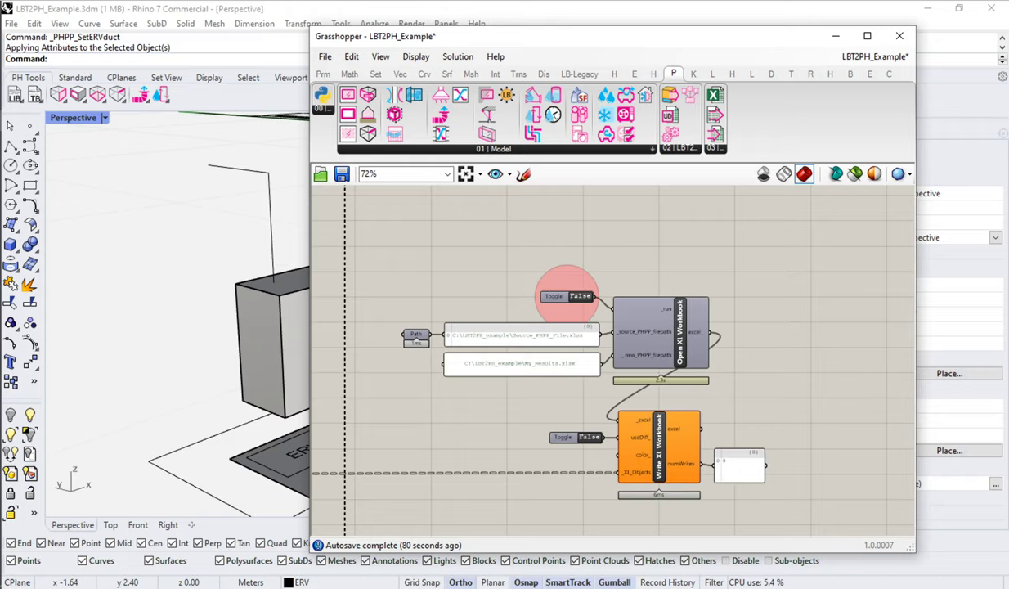
pyautogui.doubleClick(567, 296)
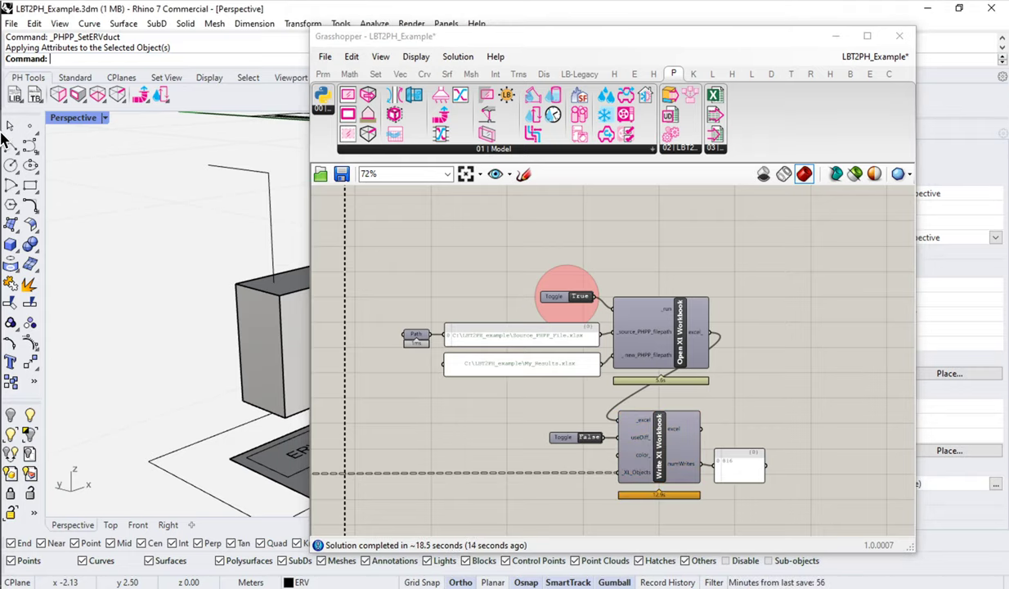
# Bring My_Results.xlsx forward maximized and scroll the Additional Vent sheet's imported room flows.
pyautogui.moveTo(1, 139)
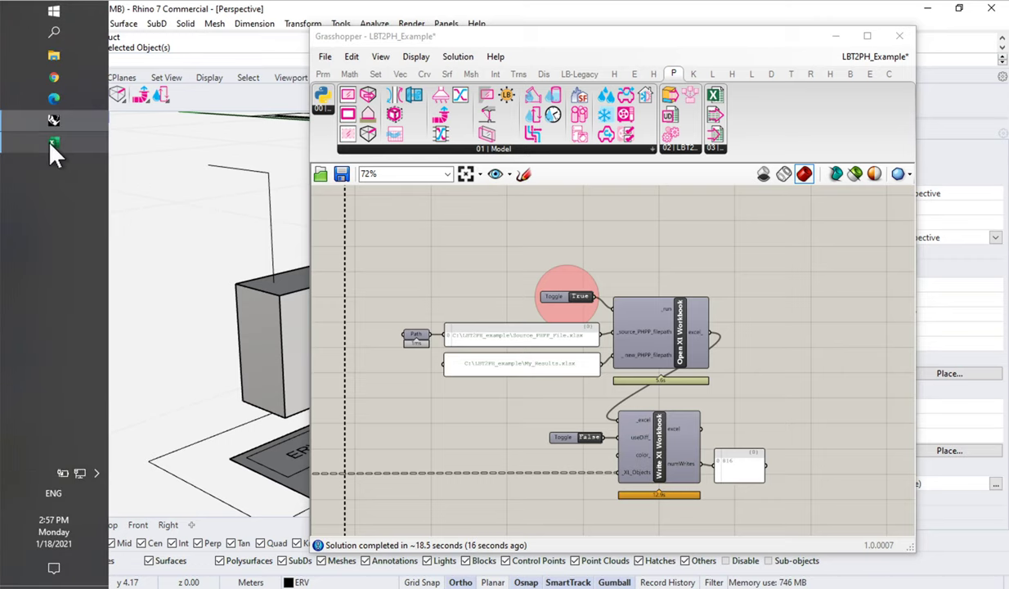
pyautogui.click(51, 144)
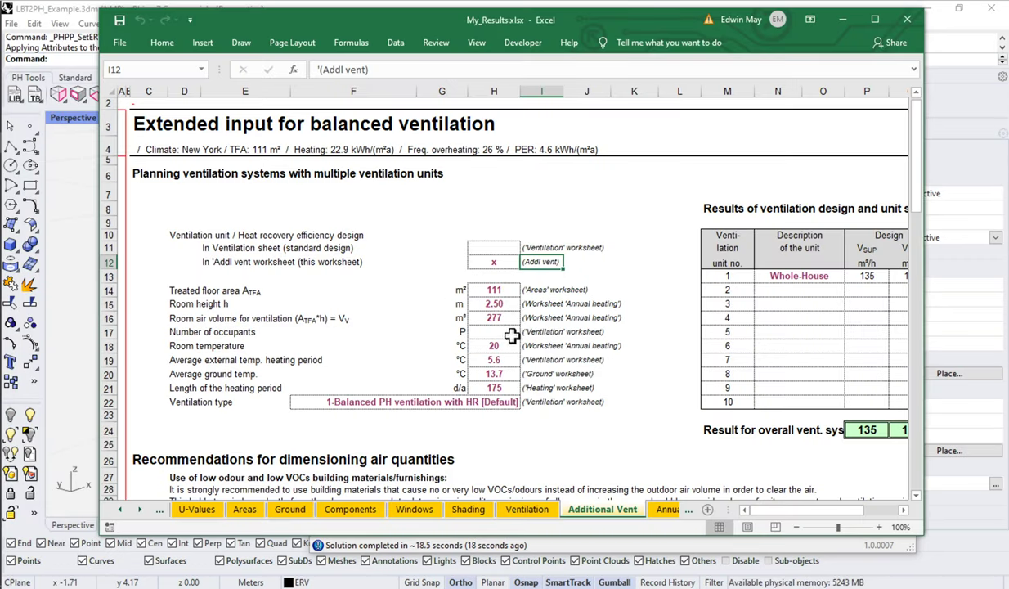
pyautogui.click(428, 13)
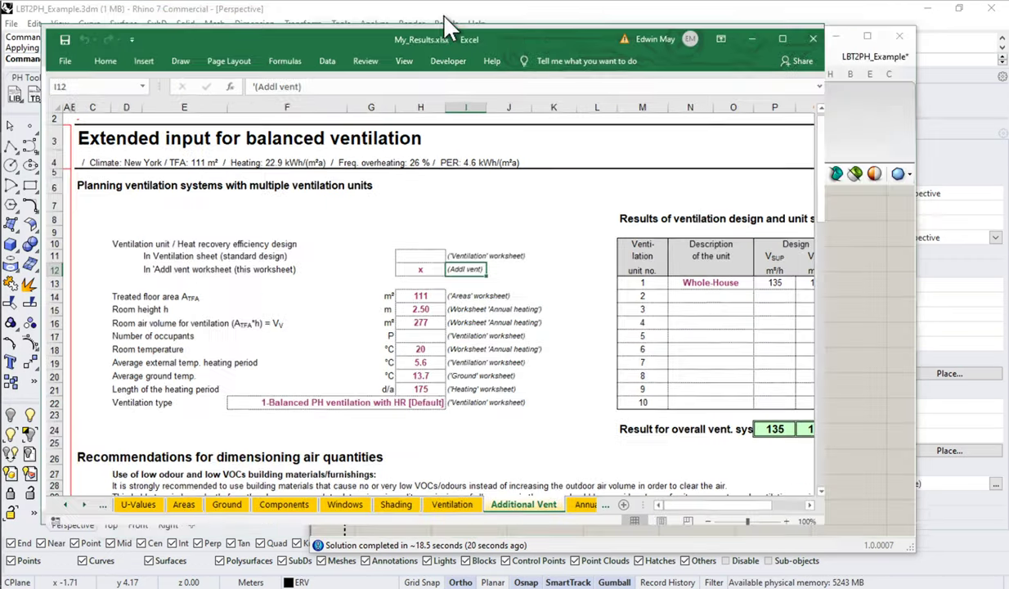
pyautogui.click(517, 566)
pyautogui.scroll(-18, 535, 301)
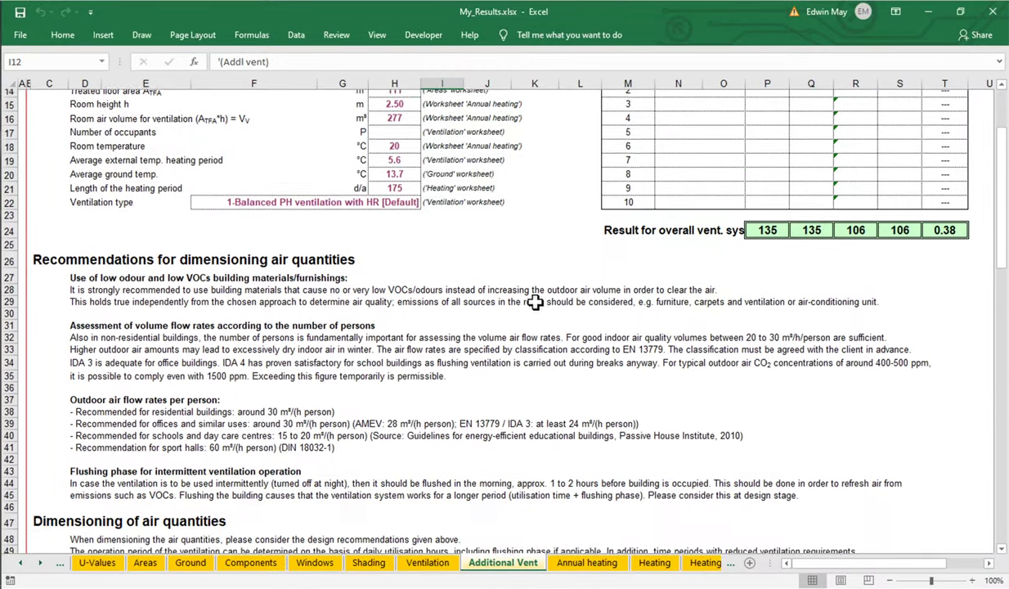
pyautogui.scroll(2, 451, 213)
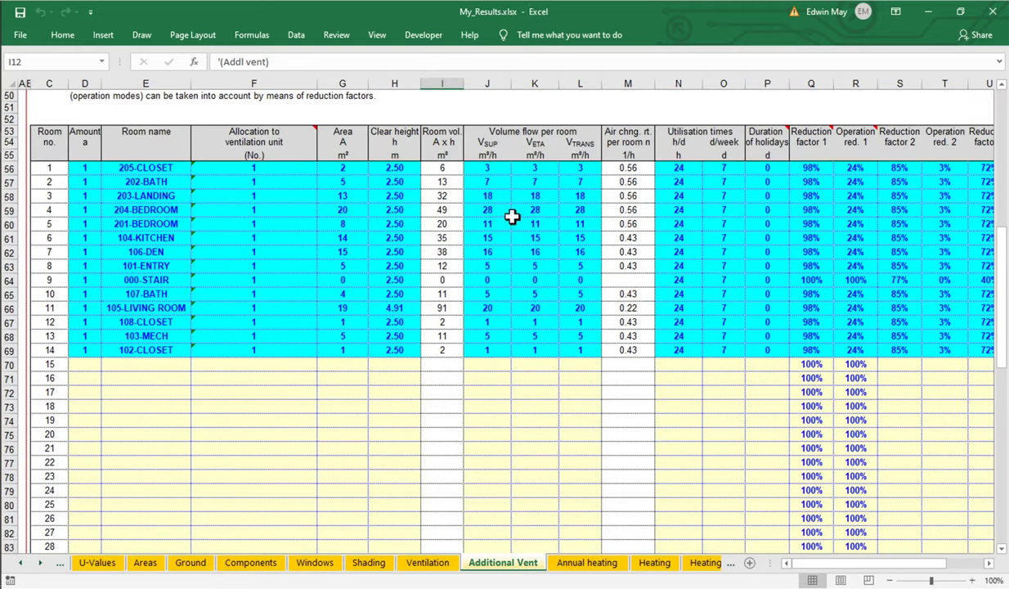
pyautogui.scroll(-11, 211, 261)
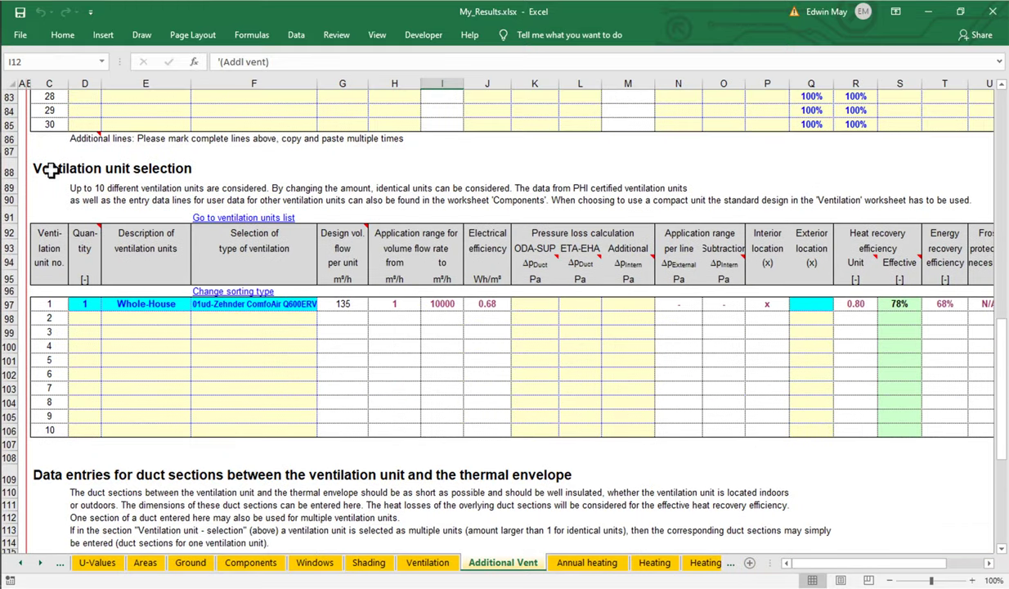
# Inspect the Whole-House Zehnder ComfoAir Q600ERV unit cells, then restore the window size.
pyautogui.moveTo(186, 315); pyautogui.dragTo(175, 309)
pyautogui.click(175, 308)
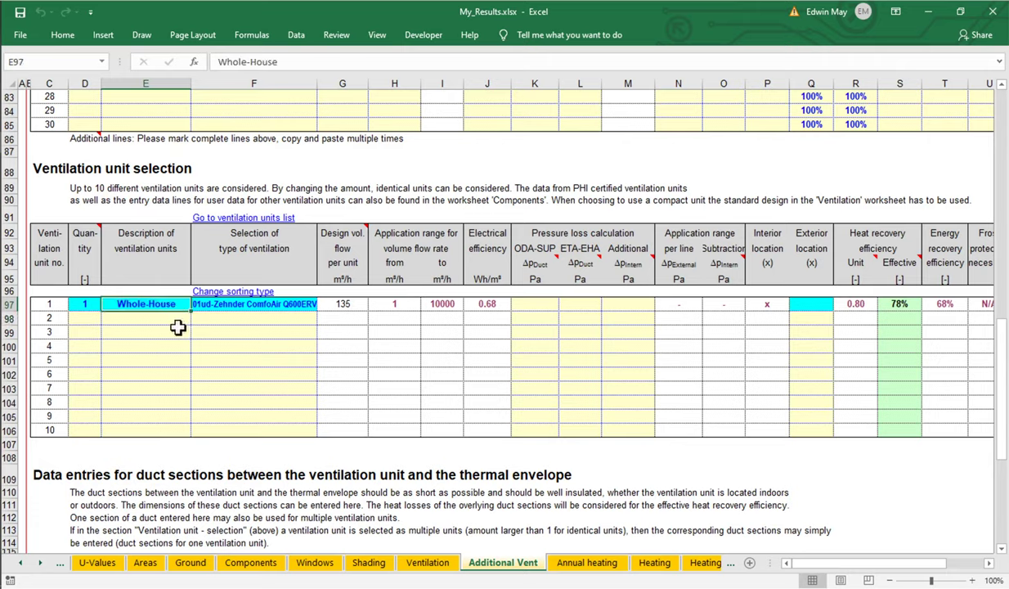
pyautogui.click(488, 305)
pyautogui.moveTo(532, 15); pyautogui.dragTo(489, 418)
pyautogui.click(439, 364)
pyautogui.rightClick(783, 267)
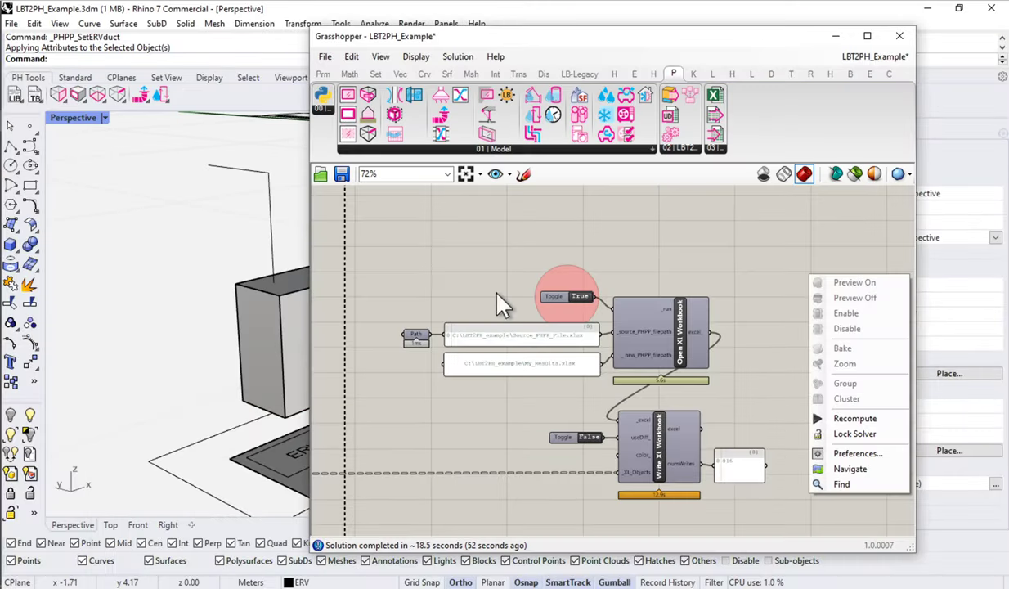
pyautogui.moveTo(507, 278); pyautogui.dragTo(361, 356, button='right')
pyautogui.scroll(3, 703, 303)
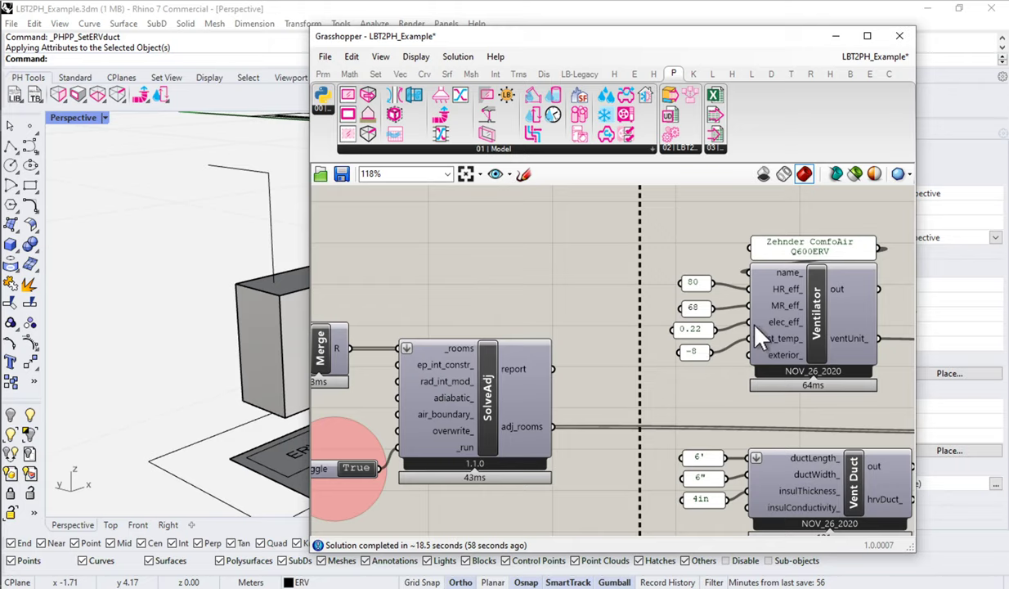
pyautogui.moveTo(779, 325)
pyautogui.moveTo(784, 323); pyautogui.dragTo(564, 344, button='right')
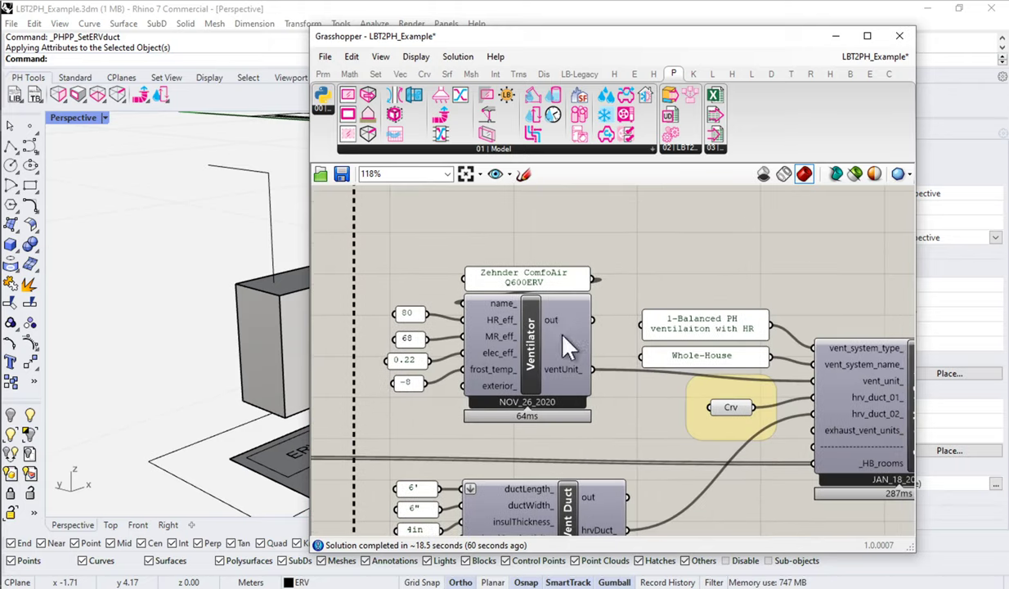
pyautogui.doubleClick(689, 238)
pyautogui.write('panel')
pyautogui.press('Return')
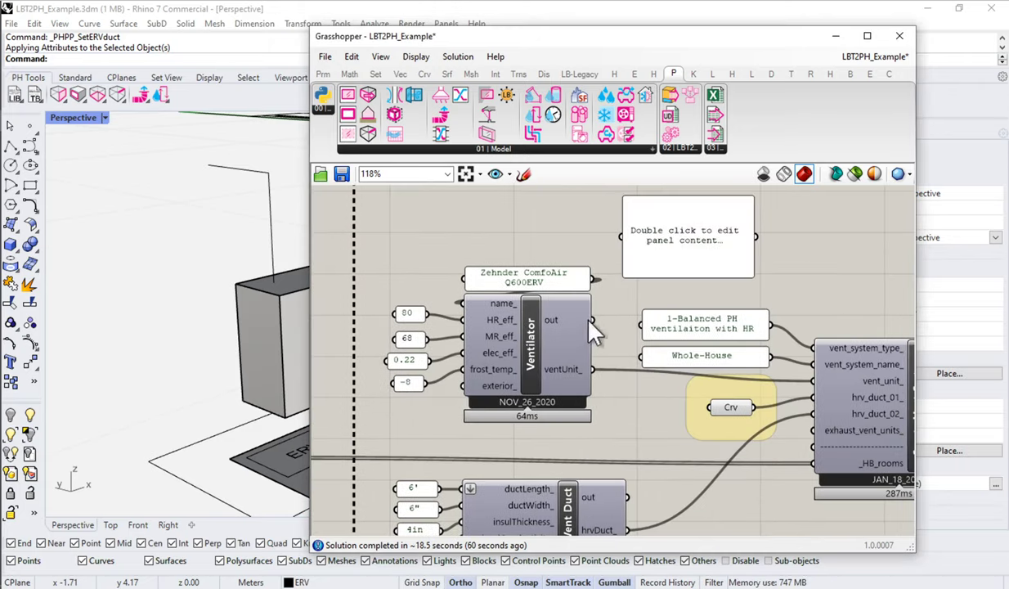
pyautogui.moveTo(626, 240); pyautogui.dragTo(623, 238)
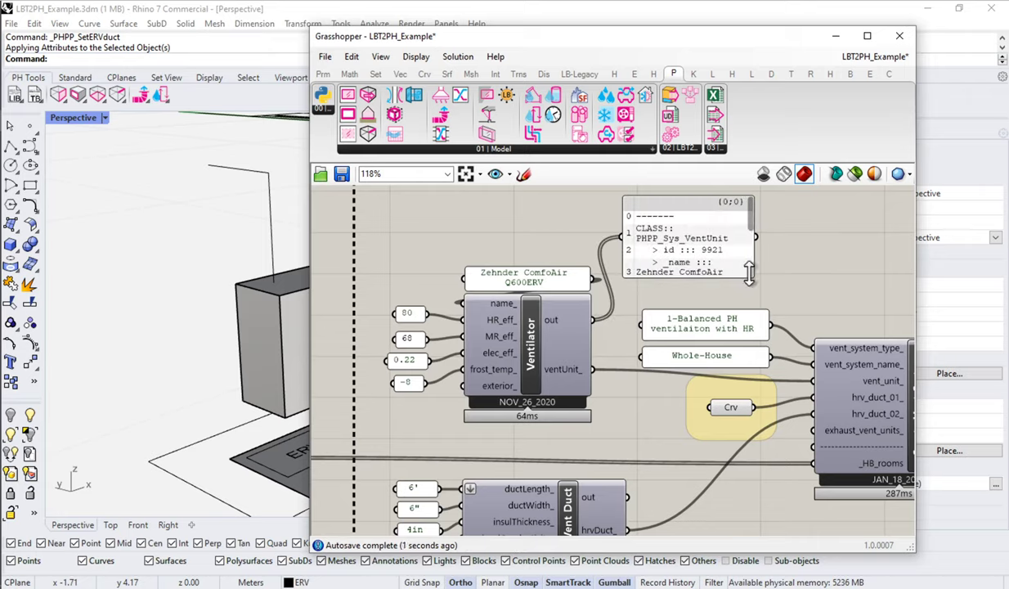
pyautogui.click(622, 258)
pyautogui.press('Delete')
pyautogui.moveTo(4, 188)
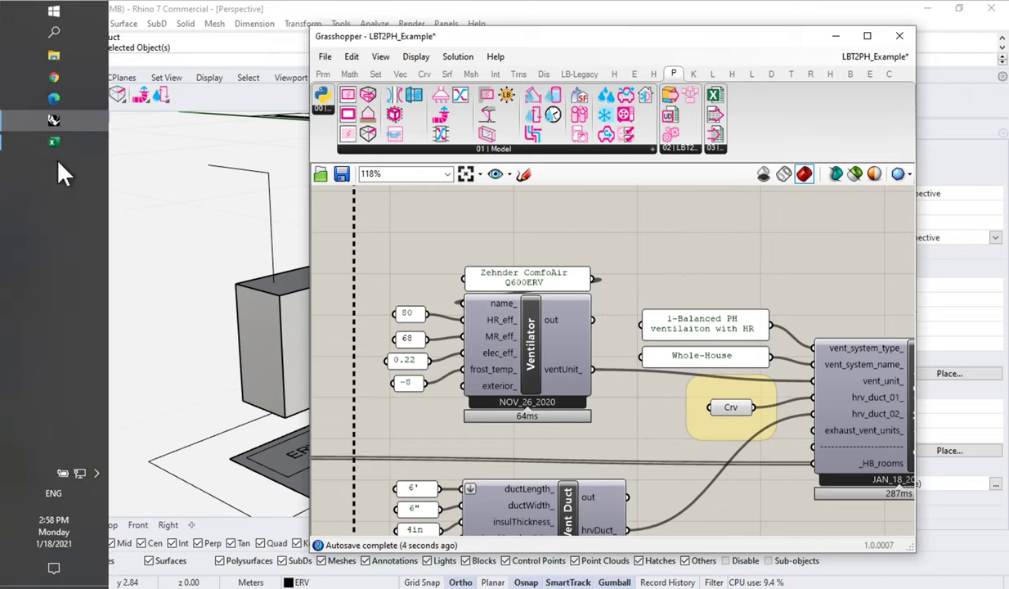
# Bring My_Results.xlsx back in front and inspect the 0.80 heat recovery formulas in S97 and R97.
pyautogui.click(53, 141)
pyautogui.moveTo(413, 423); pyautogui.dragTo(392, 22)
pyautogui.moveTo(723, 327)
pyautogui.mouseDown()
pyautogui.moveTo(788, 293)
pyautogui.moveTo(913, 331)
pyautogui.moveTo(728, 329)
pyautogui.mouseUp()
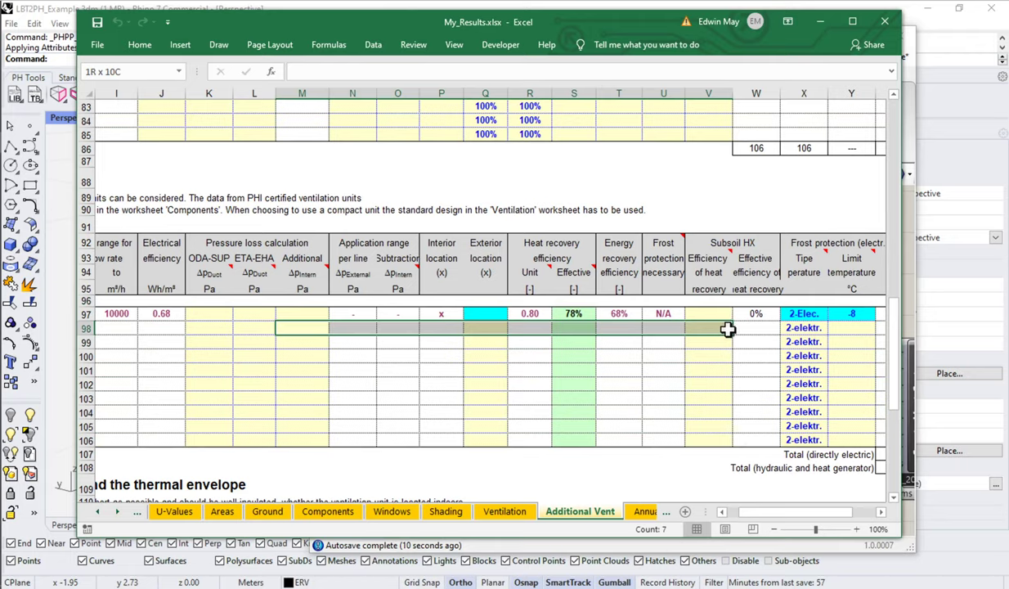
pyautogui.click(573, 315)
pyautogui.click(530, 317)
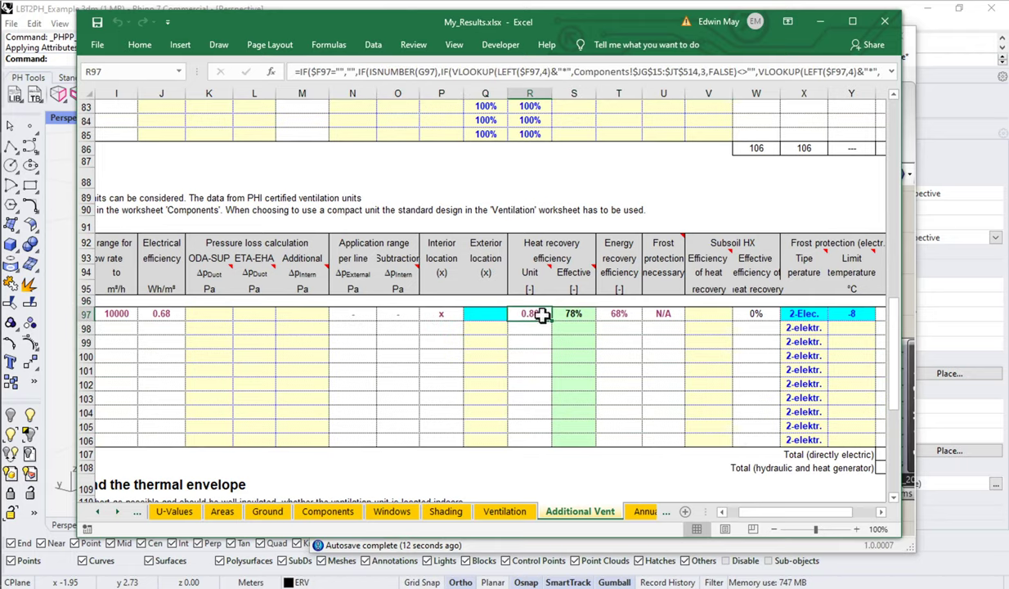
pyautogui.press('ctrl')
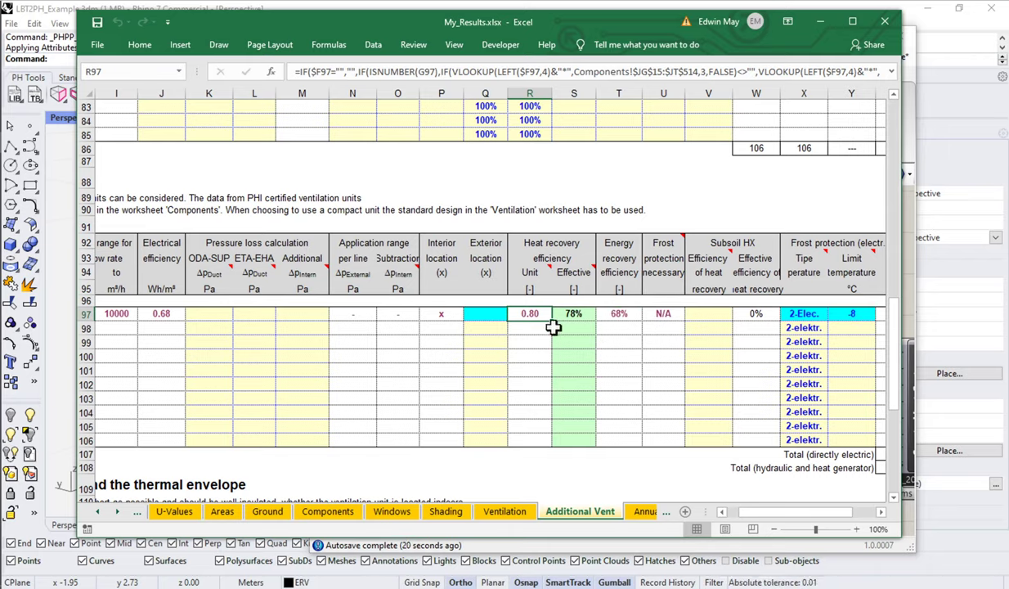
pyautogui.moveTo(757, 515); pyautogui.dragTo(740, 512)
pyautogui.scroll(-9, 392, 345)
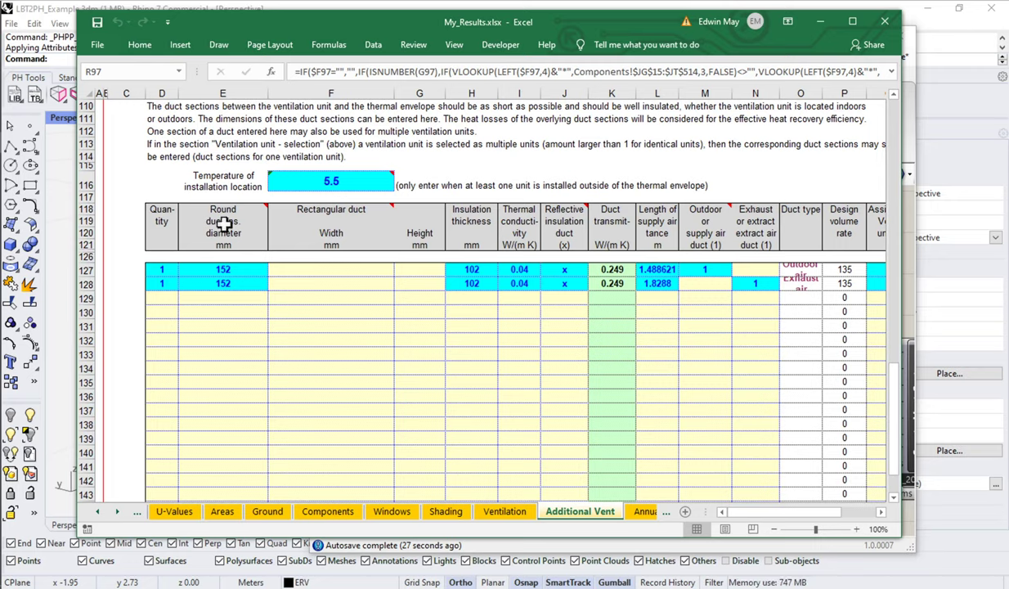
pyautogui.moveTo(241, 274); pyautogui.dragTo(267, 287)
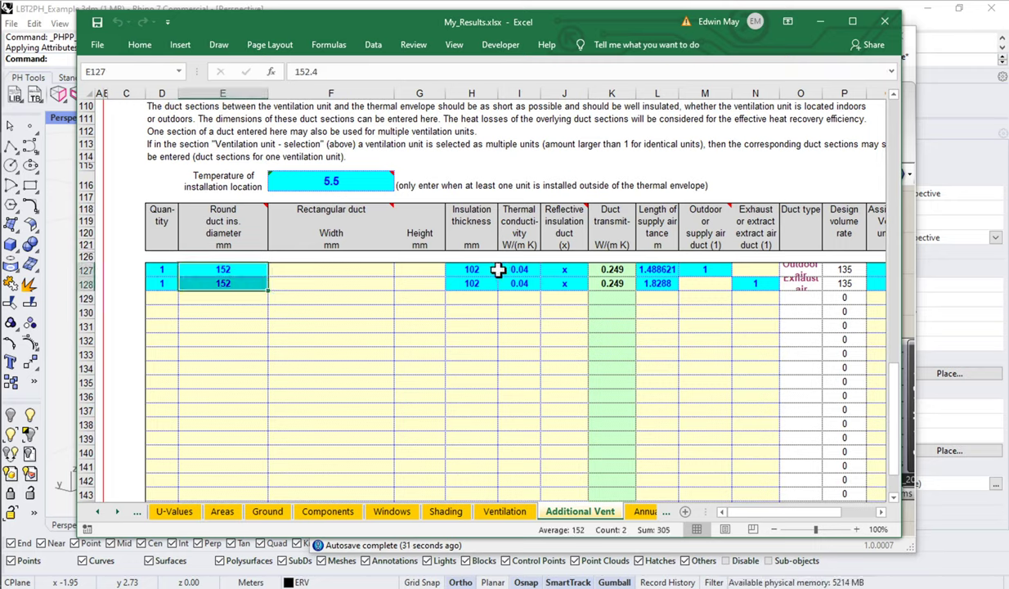
pyautogui.moveTo(491, 271); pyautogui.dragTo(490, 284)
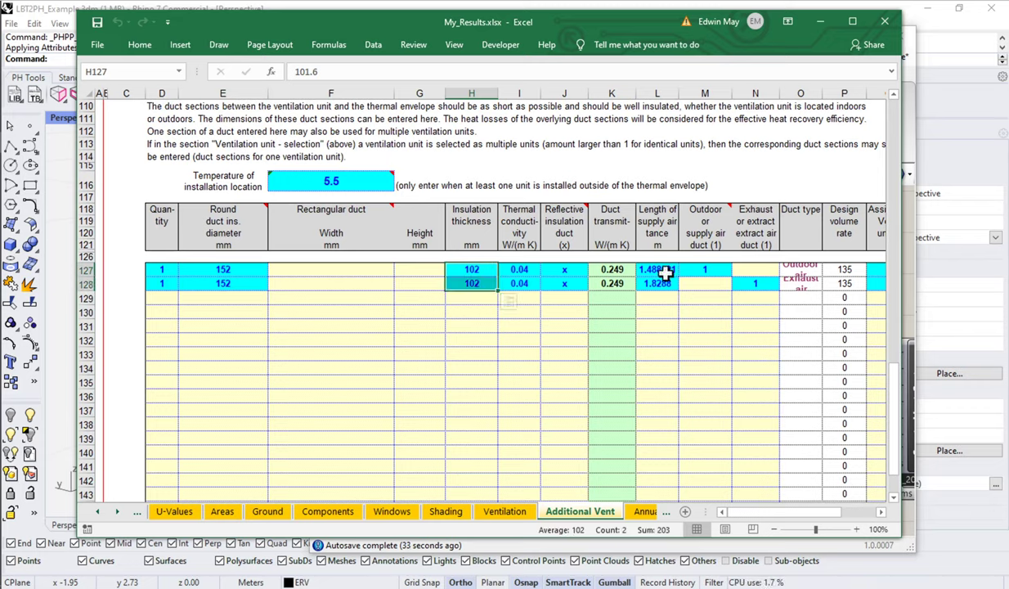
pyautogui.moveTo(668, 271); pyautogui.dragTo(669, 283)
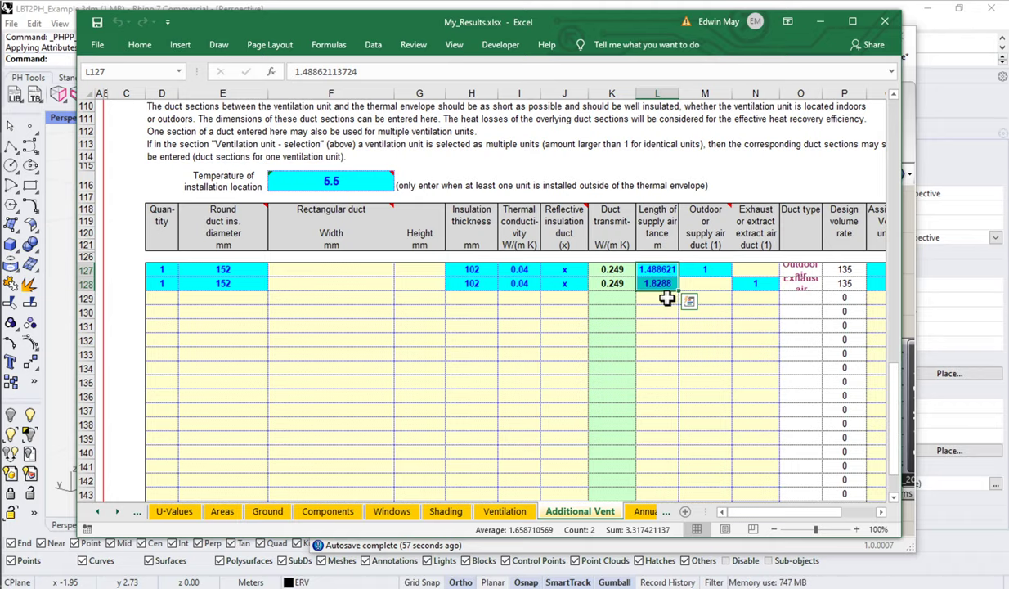
pyautogui.scroll(7, 667, 299)
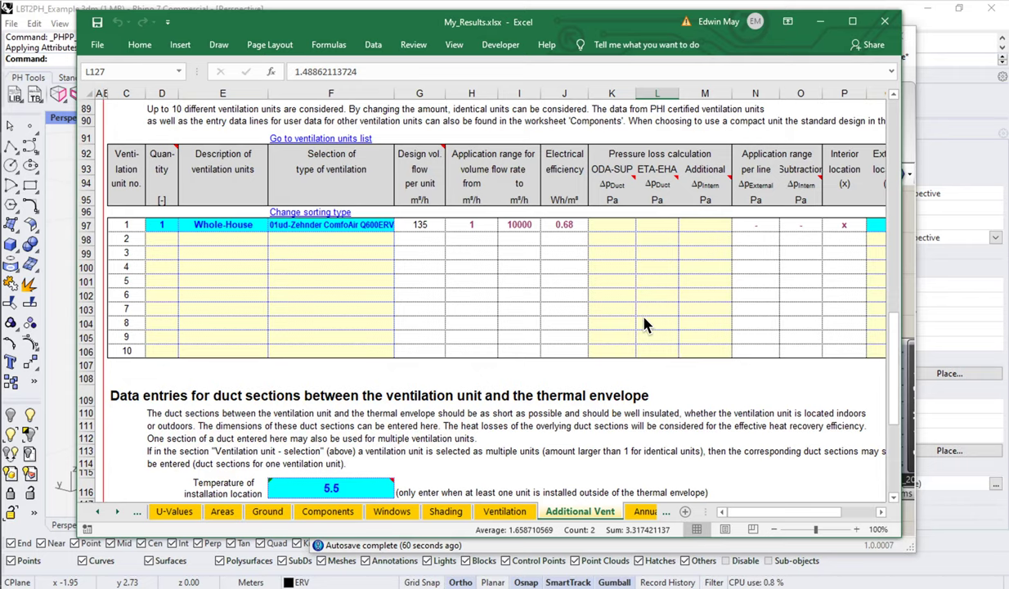
# Widen the Excel window and select the room flows and reduction factors (J56:L69, Q57:R69).
pyautogui.click(567, 325)
pyautogui.scroll(14, 566, 326)
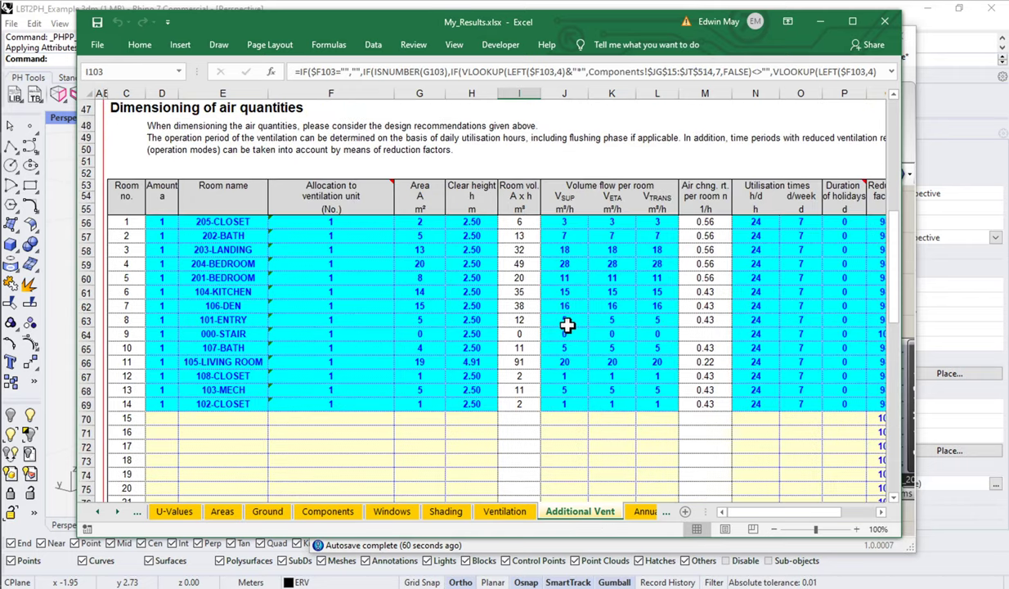
pyautogui.scroll(5, 567, 325)
pyautogui.scroll(-4, 567, 326)
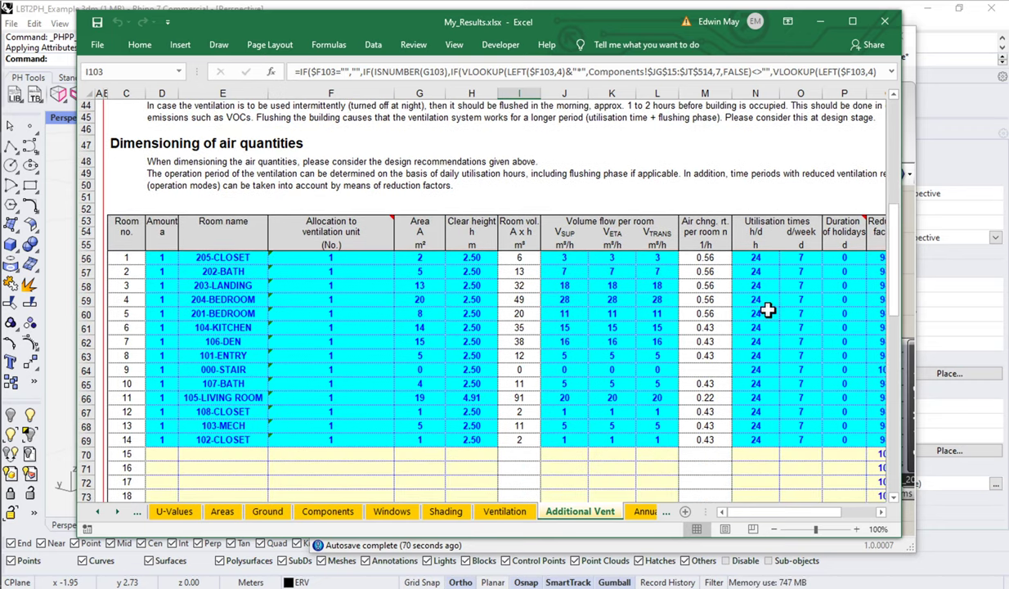
pyautogui.moveTo(902, 278); pyautogui.dragTo(994, 279)
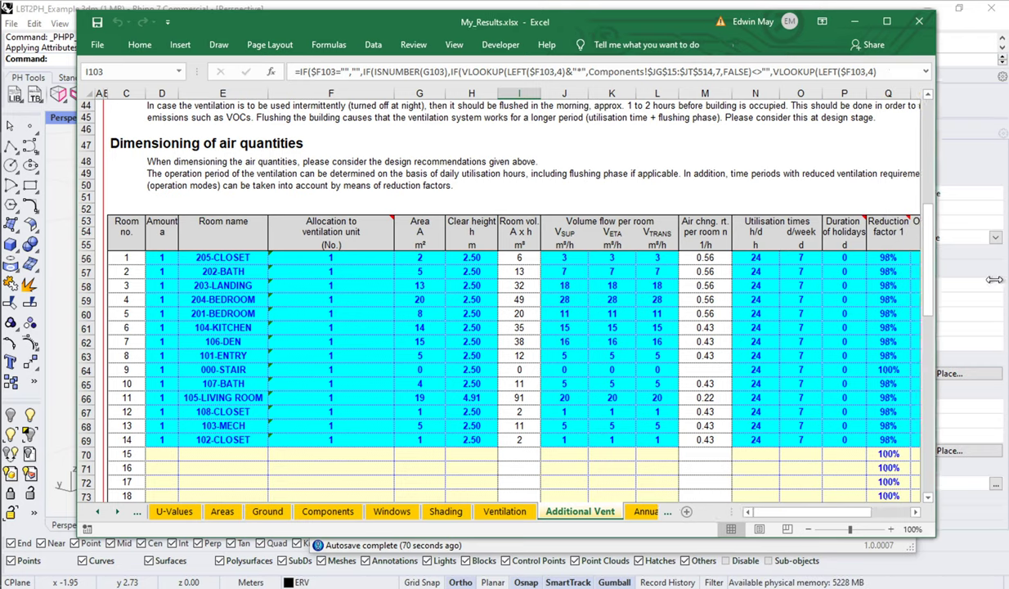
pyautogui.moveTo(566, 259); pyautogui.dragTo(669, 450)
pyautogui.moveTo(888, 257); pyautogui.dragTo(888, 272)
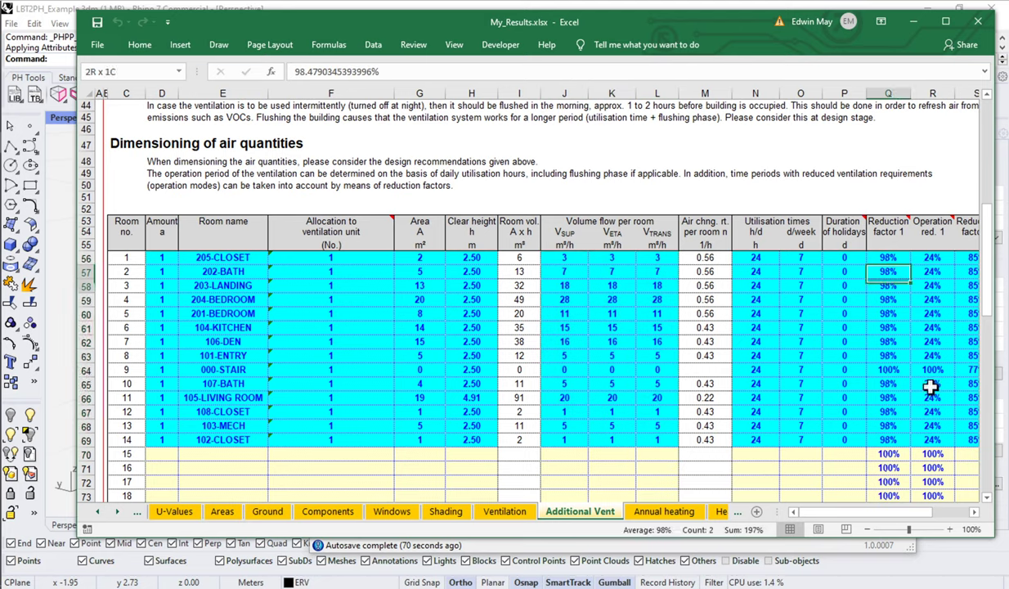
pyautogui.moveTo(931, 388); pyautogui.dragTo(932, 446)
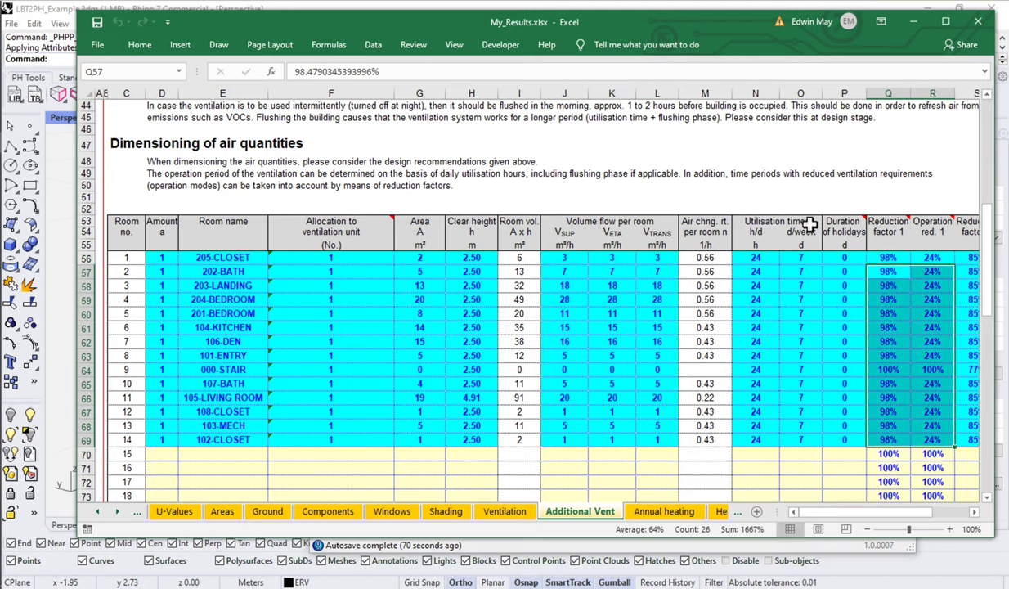